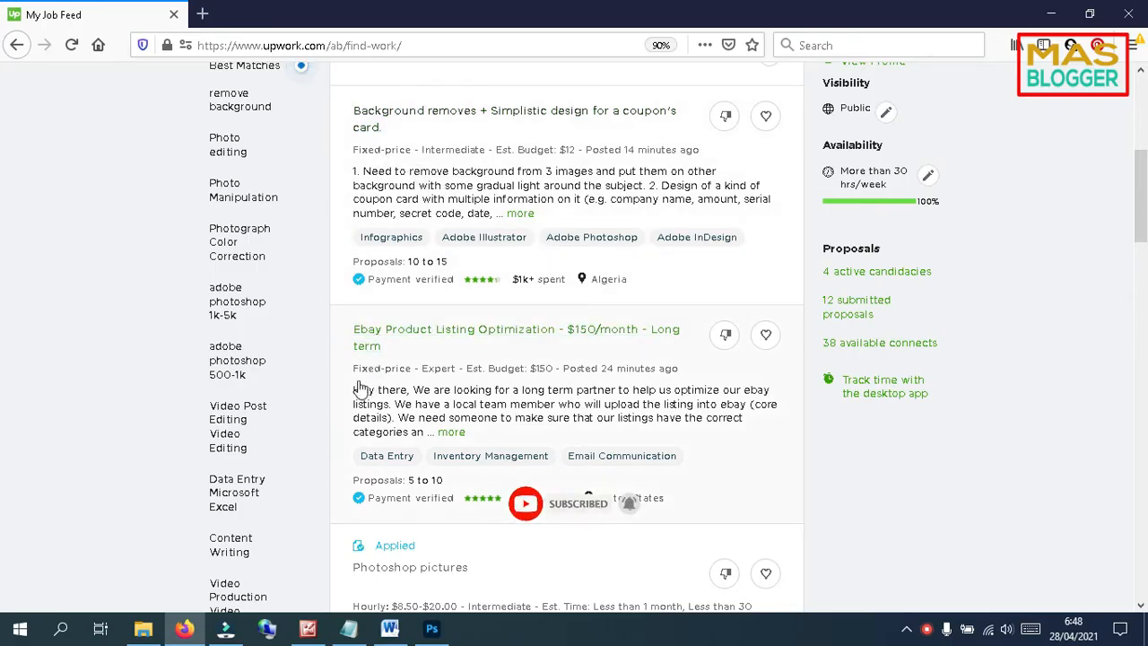
- Open the Upwork desktop app download page in a new tab and choose the Windows 64-bit Standard version
scroll(366, 385, "down", 3)
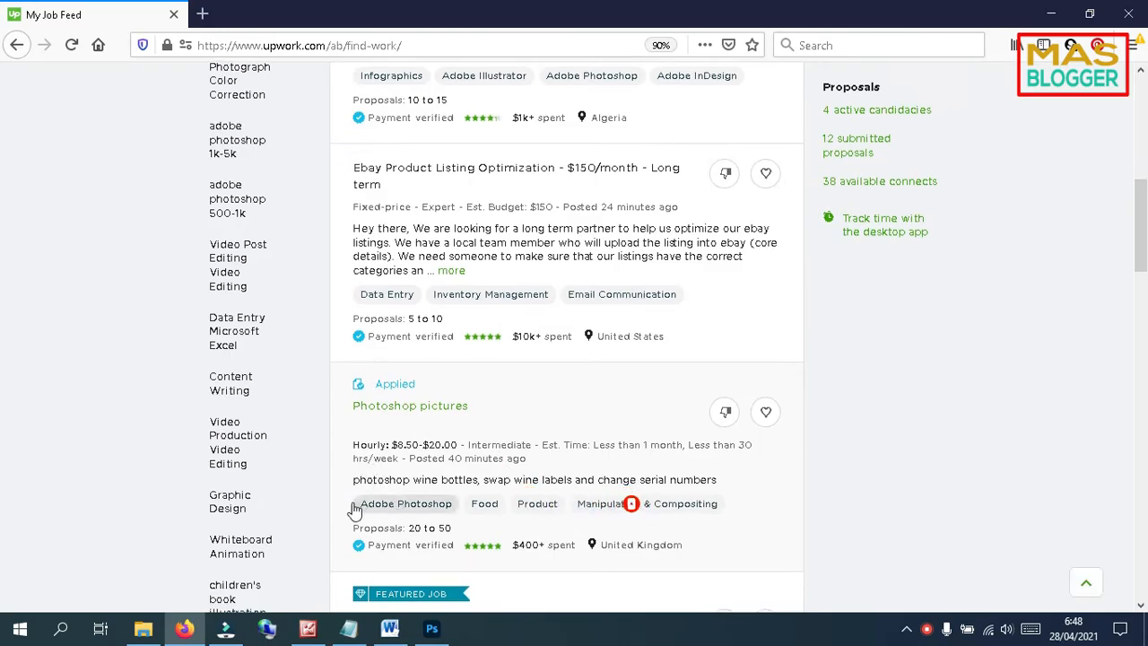
scroll(376, 511, "up", 2)
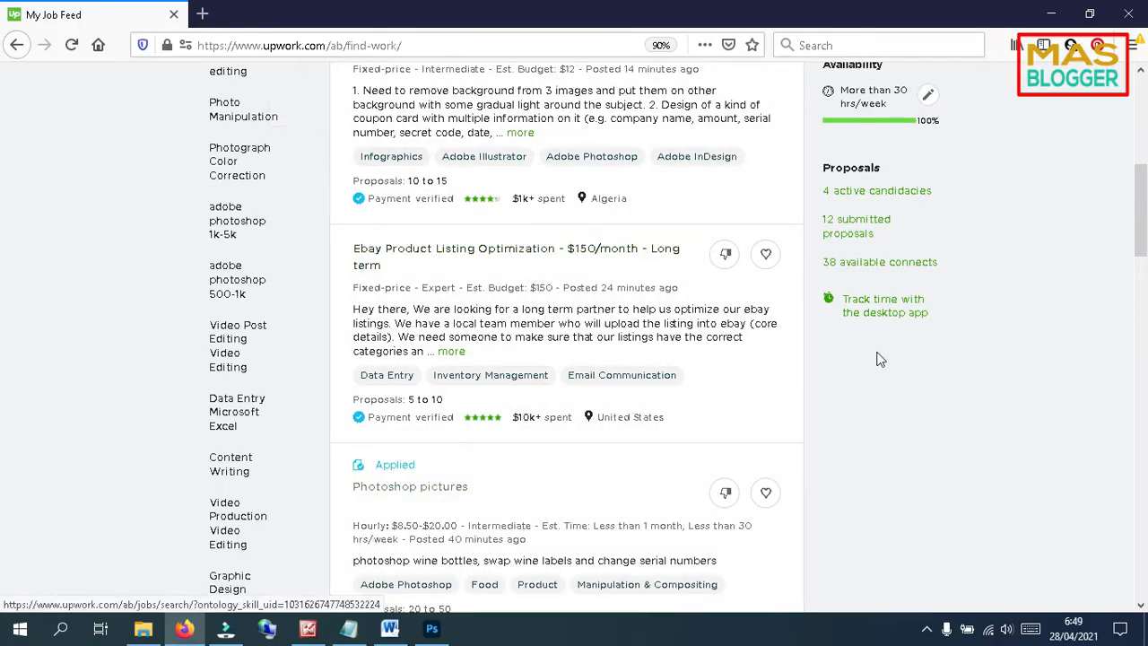
right_click(879, 309)
left_click(908, 324)
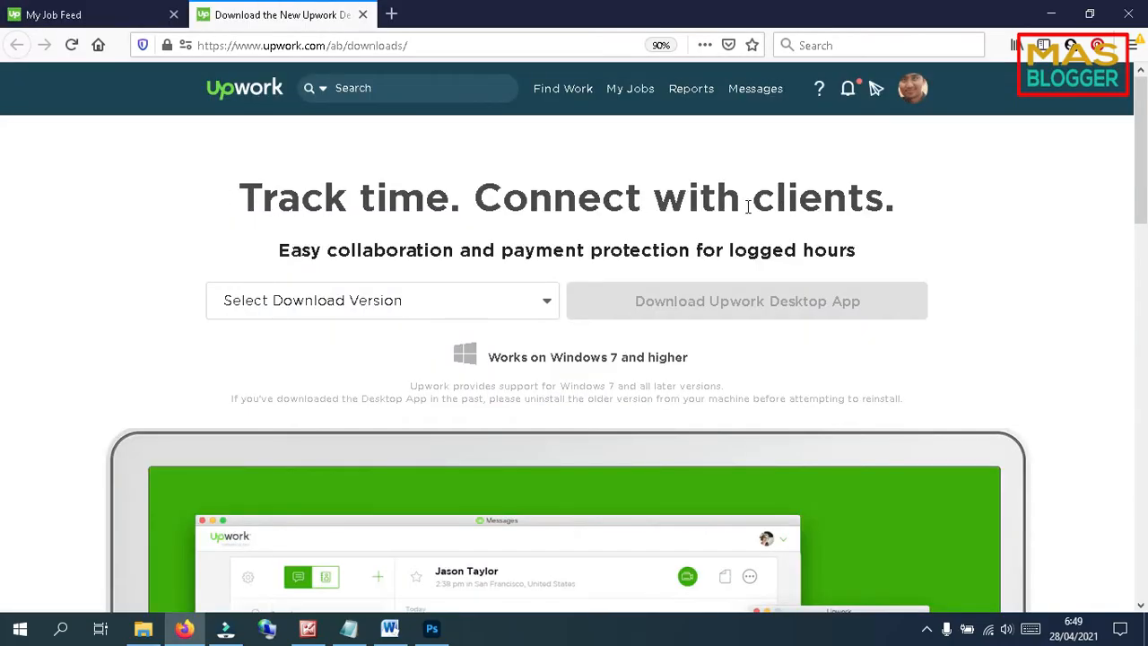
left_click(412, 309)
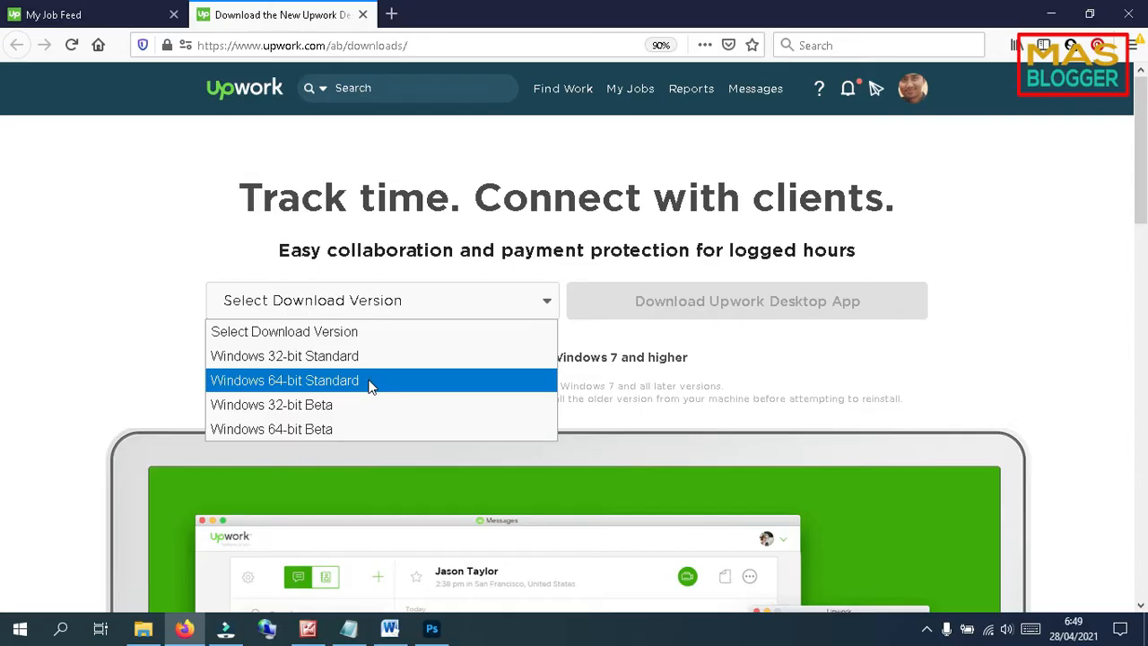
left_click(298, 382)
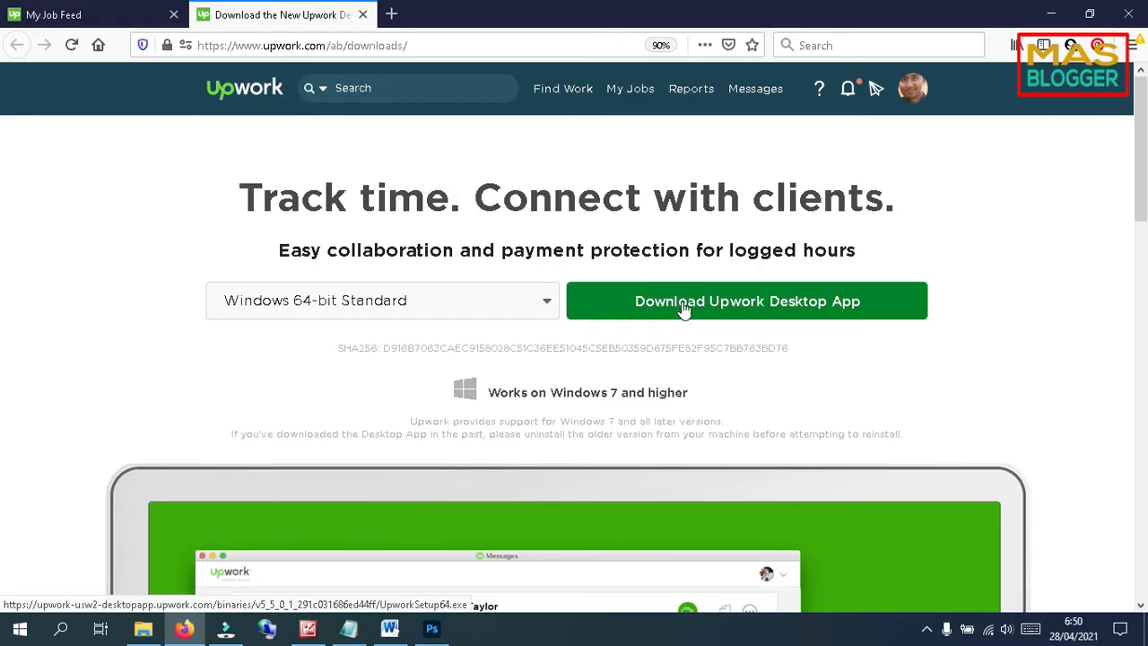
- Launch the installed Upwork desktop app and open the photo recolour contract's work memo for editing
left_click(1051, 13)
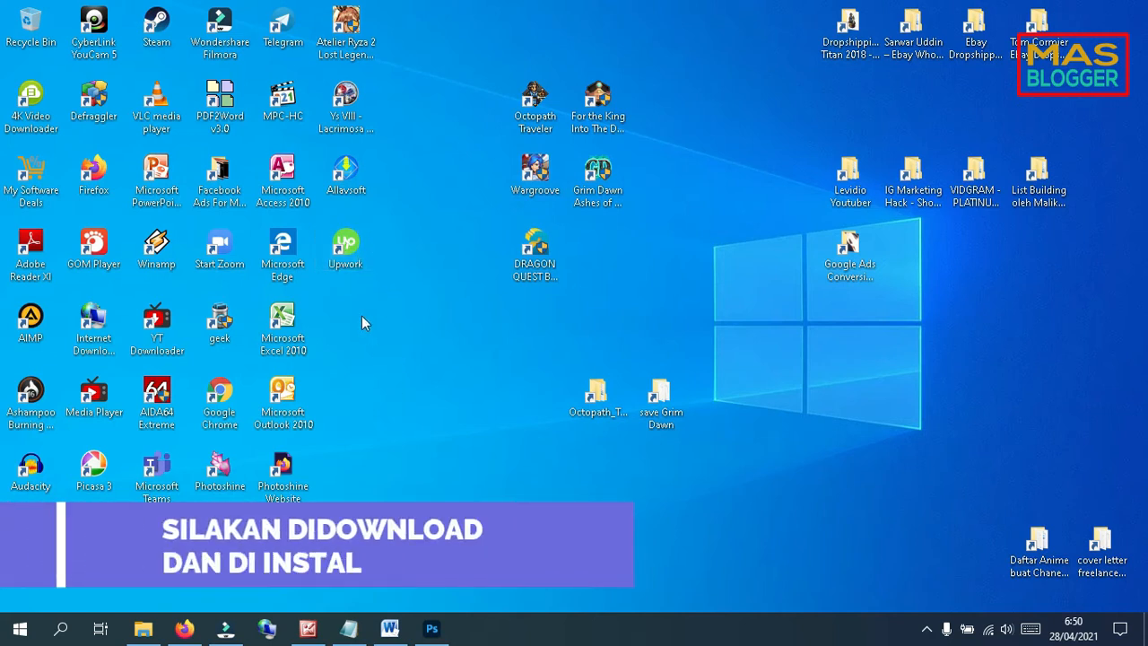
double_click(348, 256)
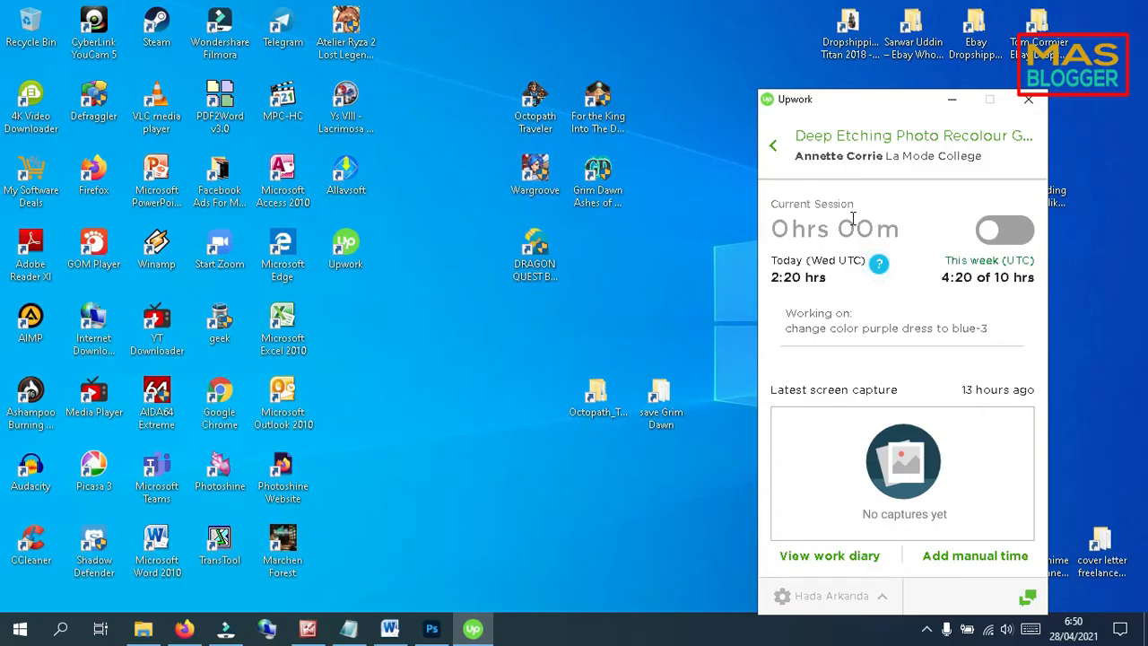
left_click(862, 323)
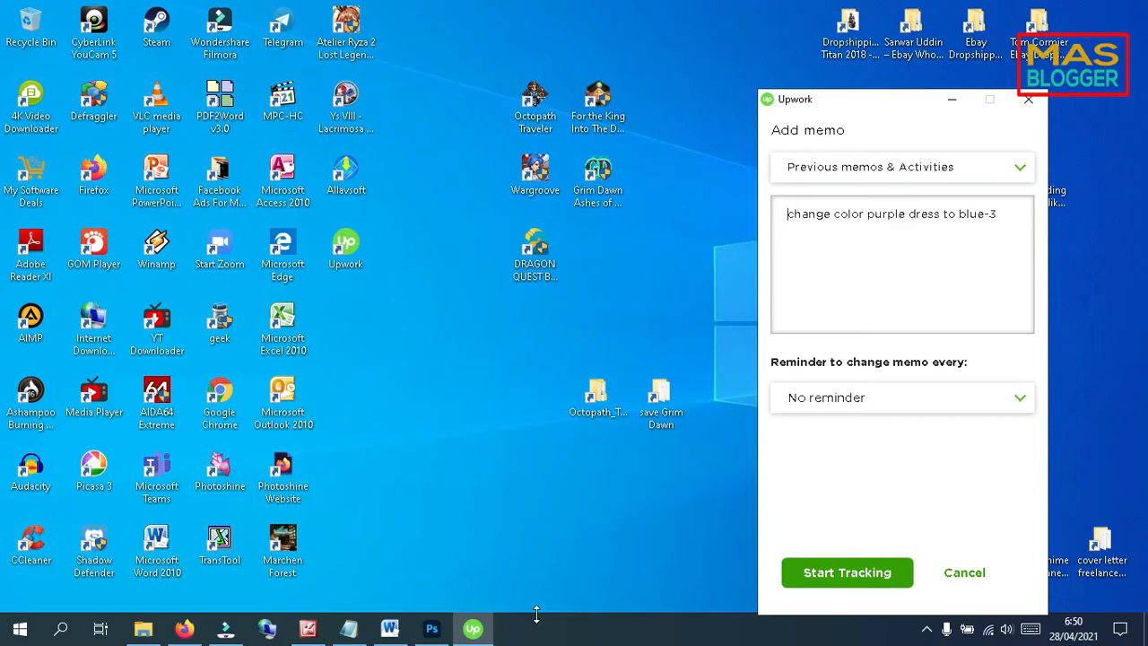
- Check the open photo in Photoshop, then copy the file name of Pink top to lilac -7.jpg from File Explorer's purple to lilac folder
left_click(430, 631)
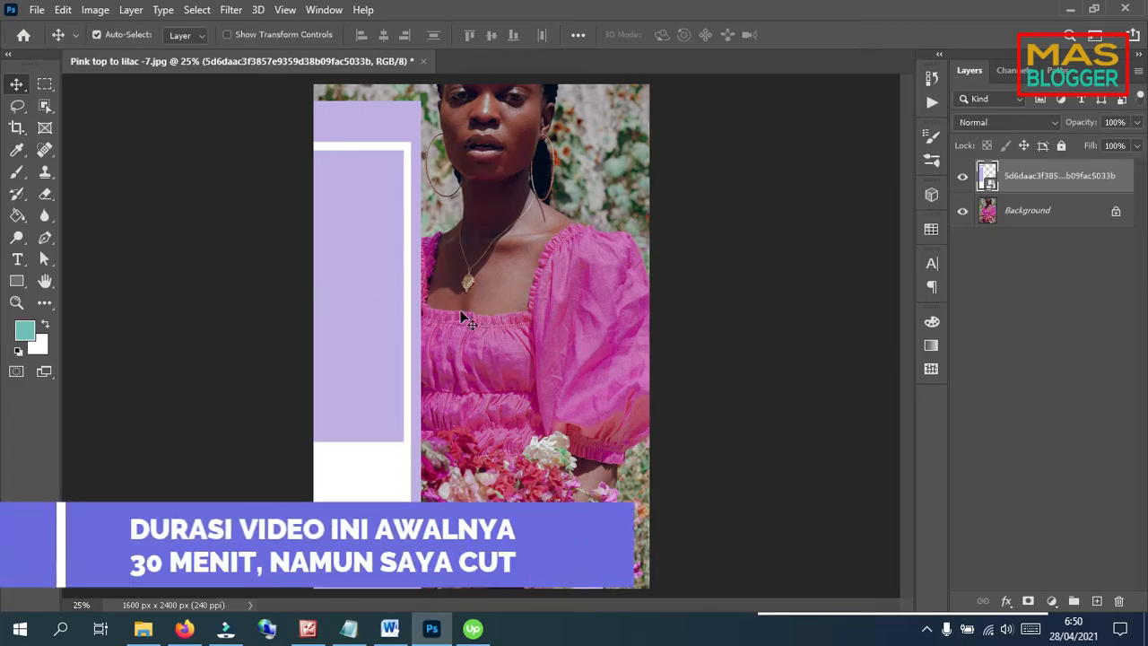
left_click(143, 629)
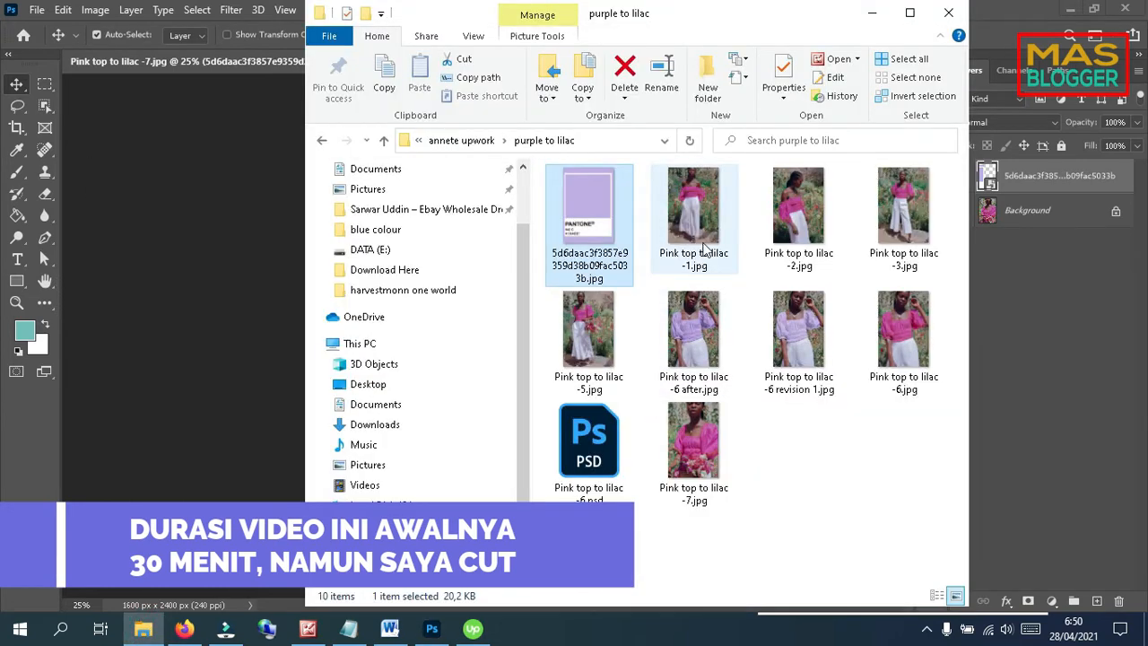
left_click(693, 449)
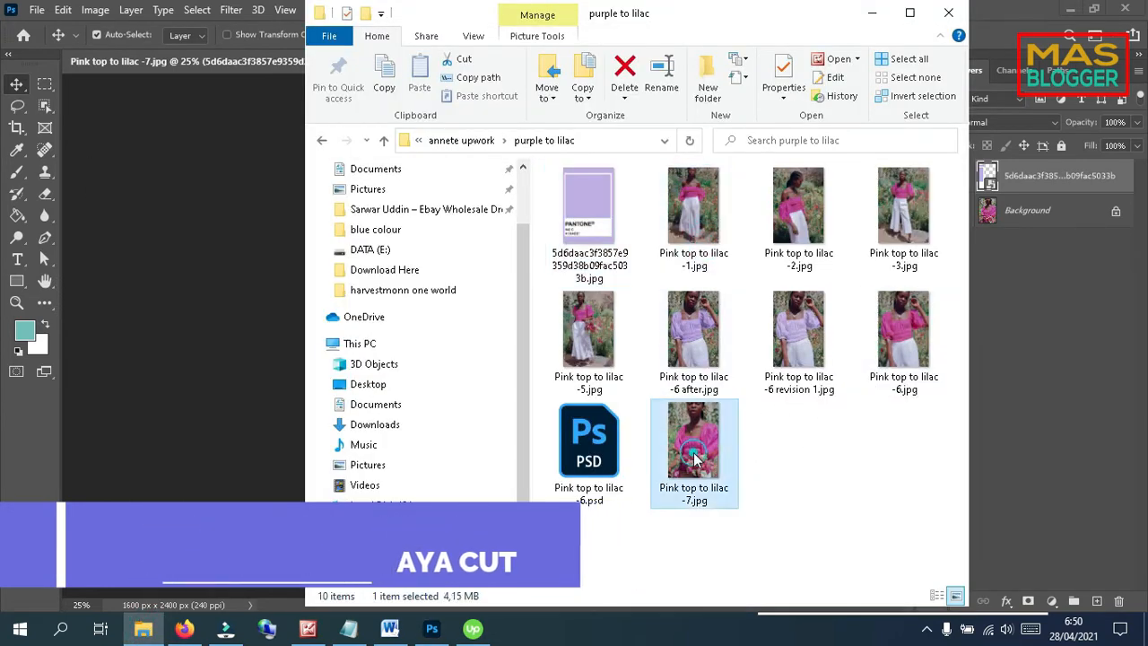
key("F2")
key("ctrl+c")
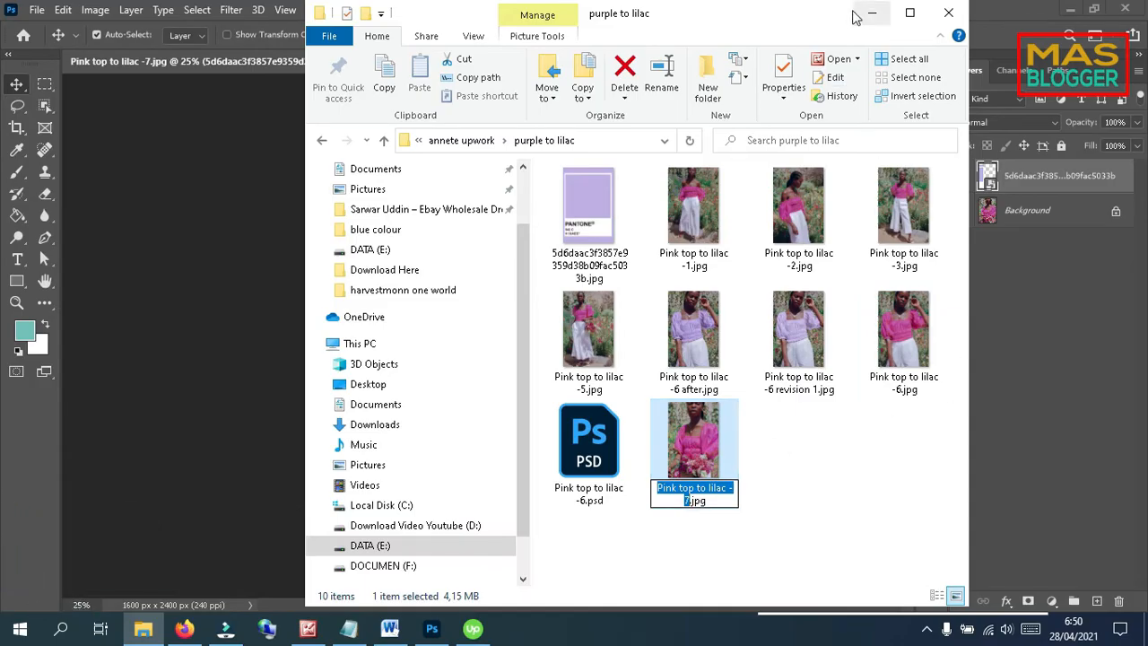
- Return to the Upwork desktop app and replace the memo text with "Pink top to lilac -7"
left_click(872, 12)
left_click(1068, 9)
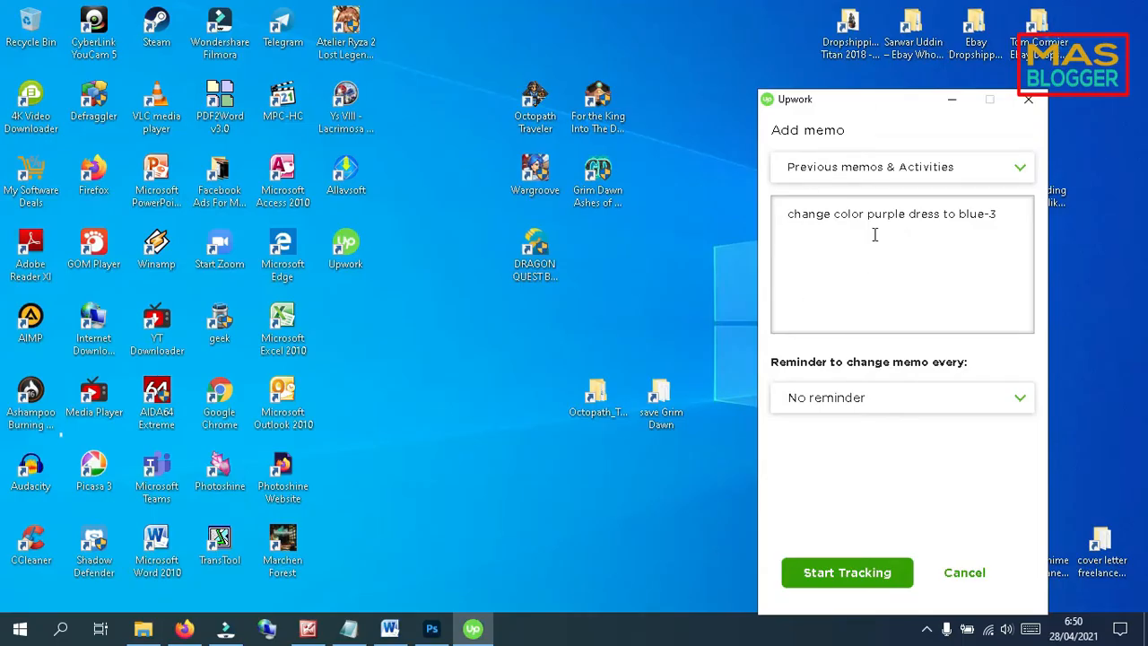
triple_click(1013, 205)
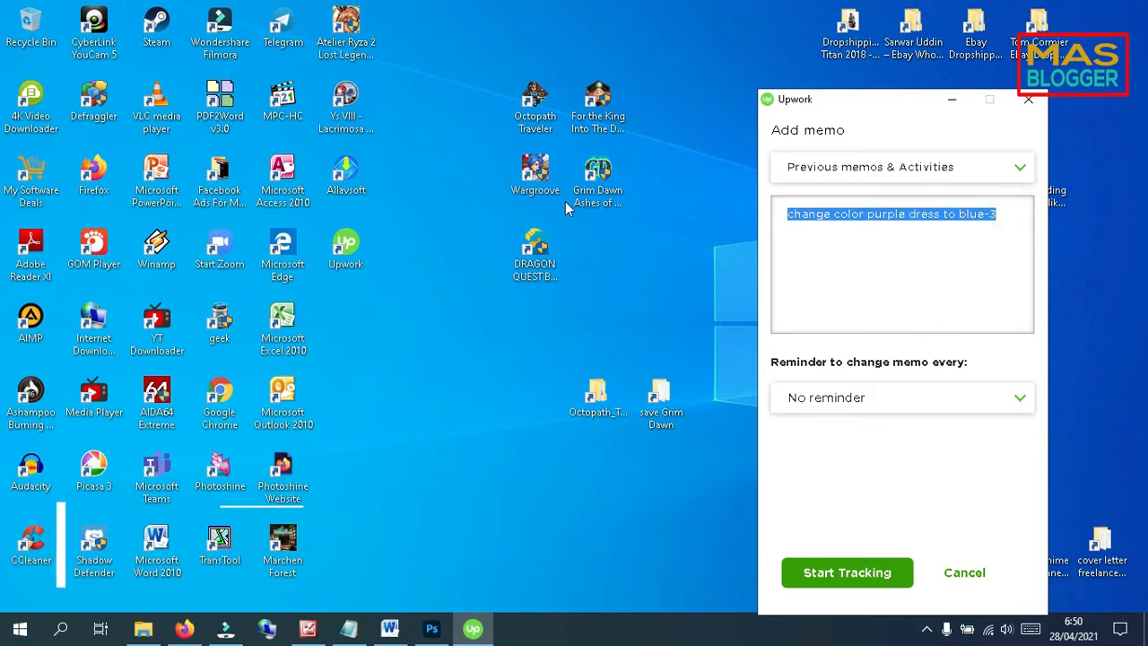
key("ctrl+v")
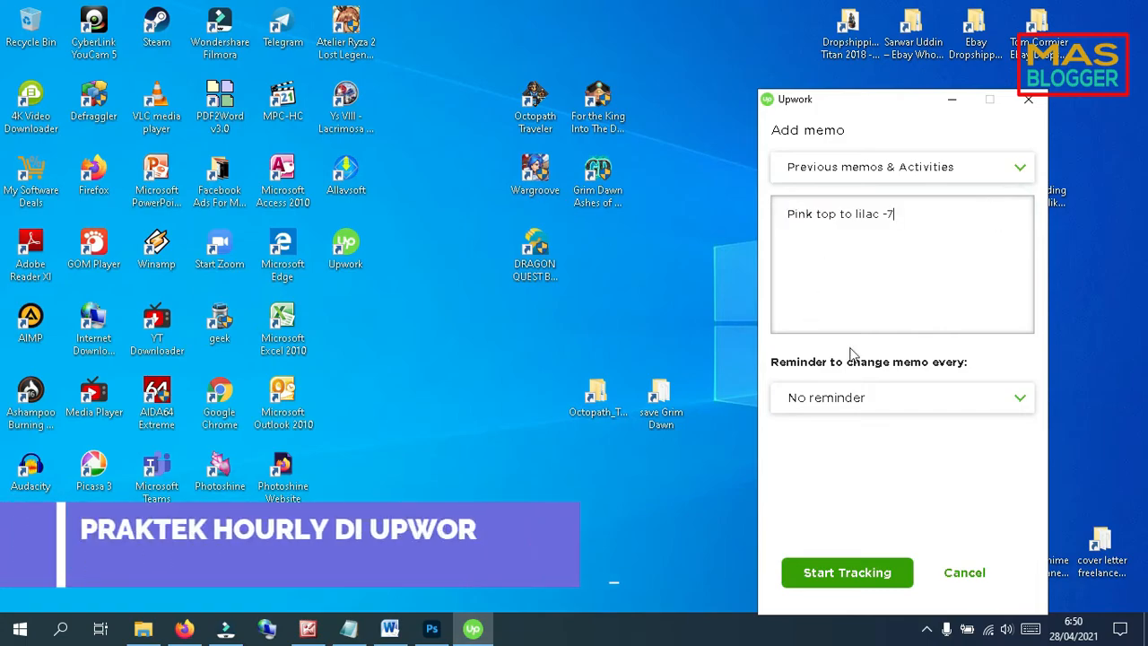
- Set the memo change reminder to every 30 minutes and start tracking time
left_click(888, 399)
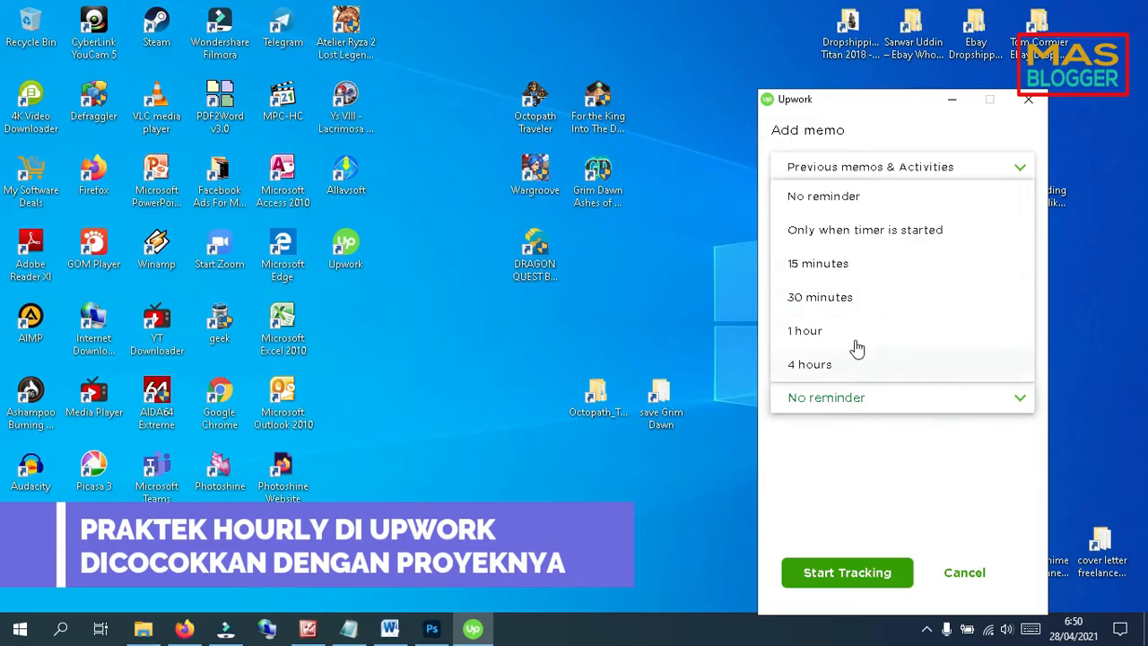
left_click(824, 299)
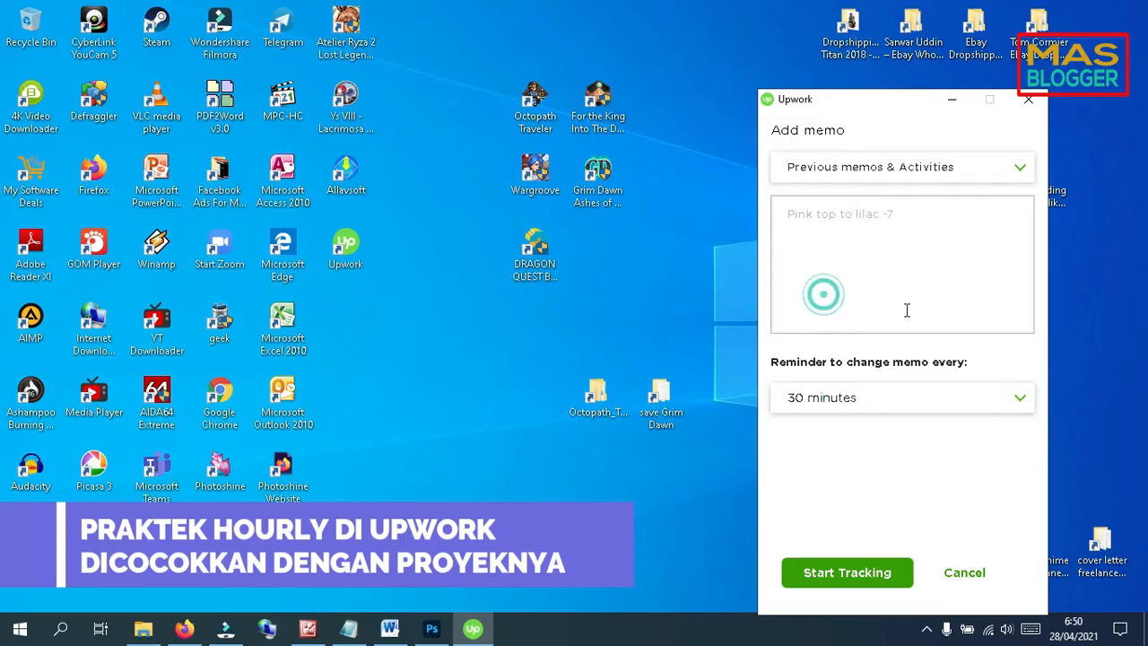
left_click(868, 237)
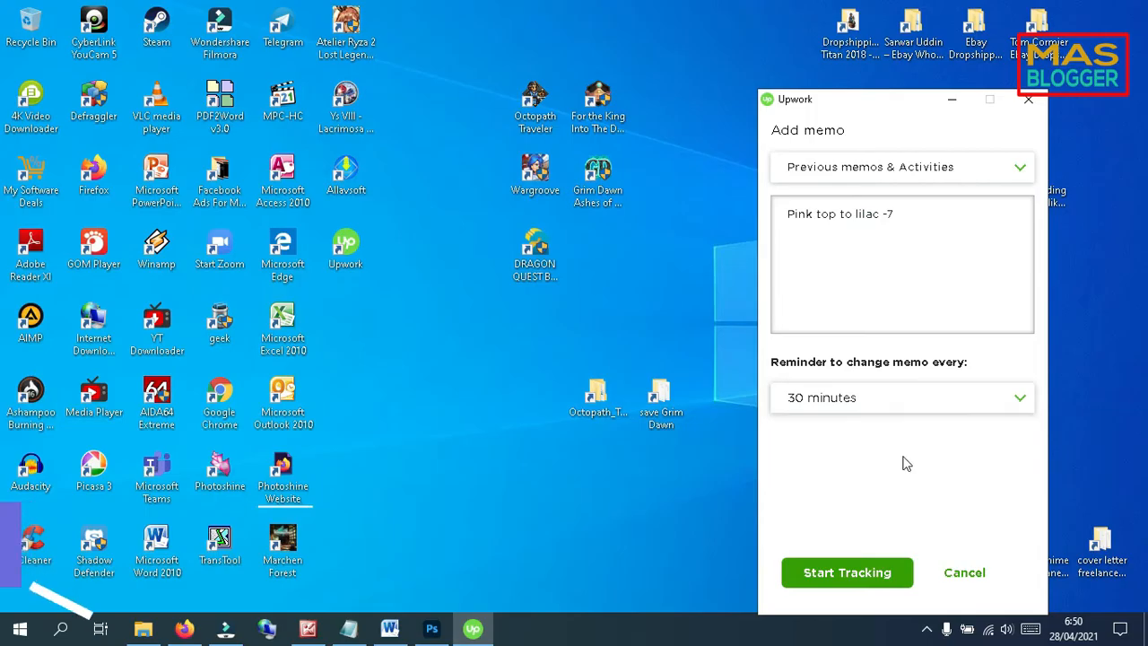
left_click(847, 579)
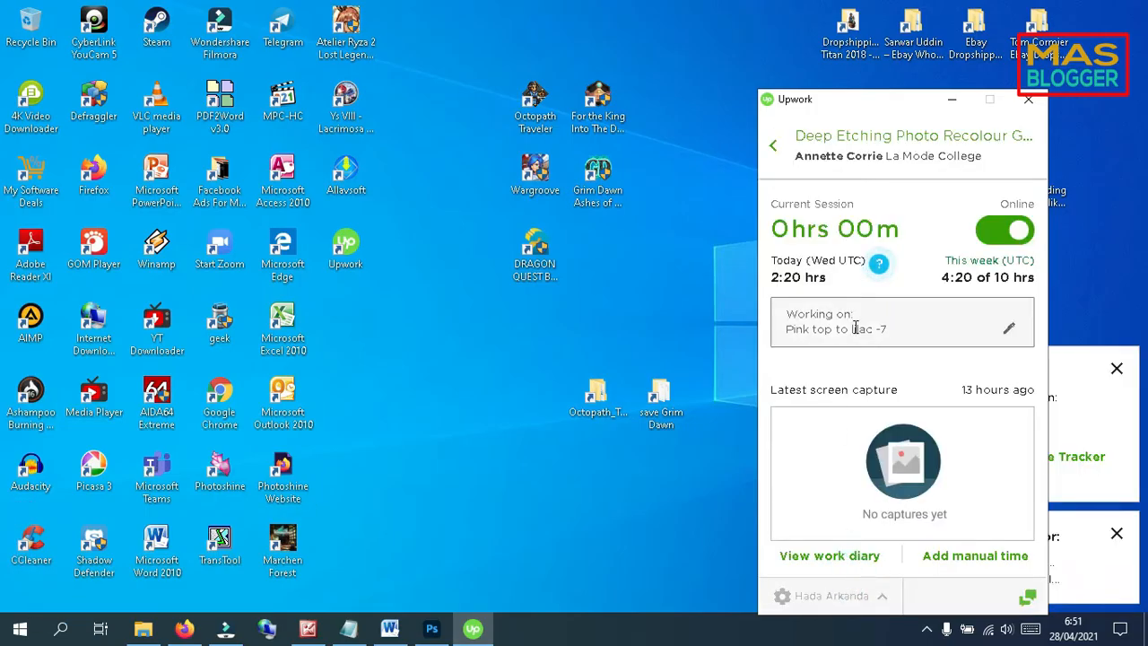
- Reposition the Upwork tracker window, check the running session, and switch to the photo in Photoshop
left_click_drag(842, 106, 496, 76)
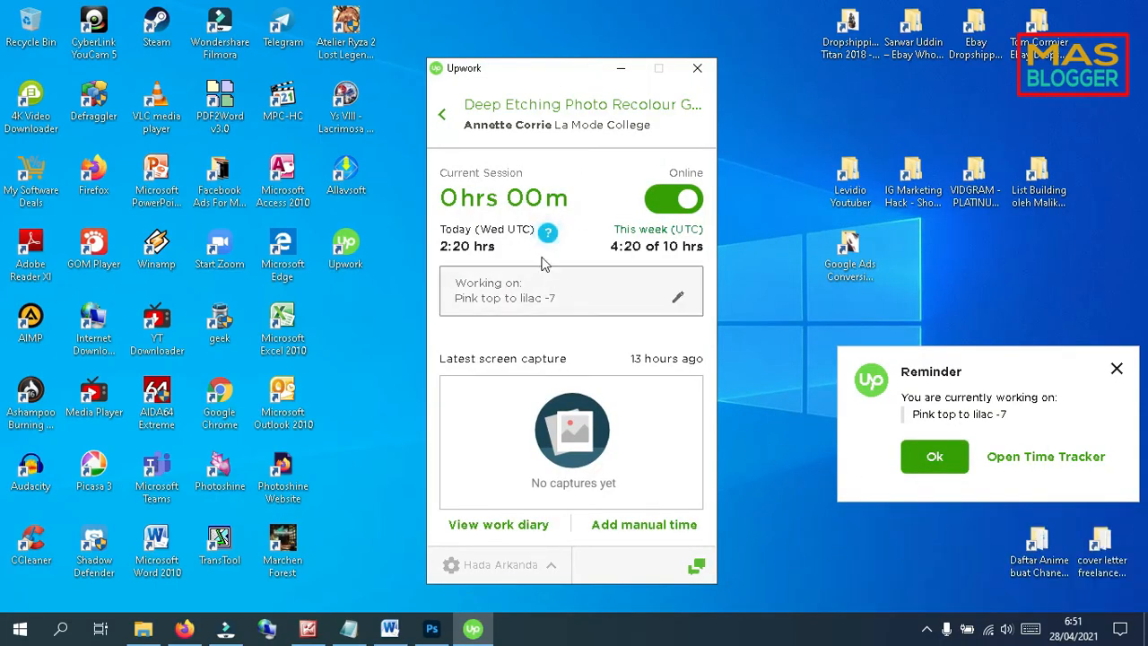
left_click(431, 628)
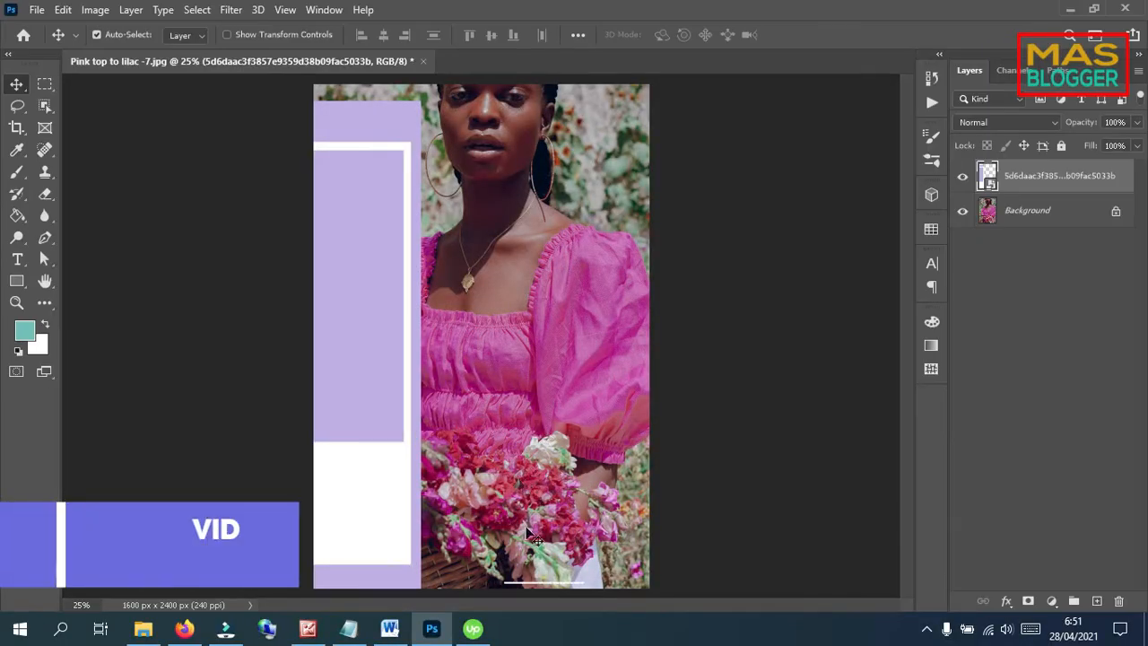
left_click(483, 631)
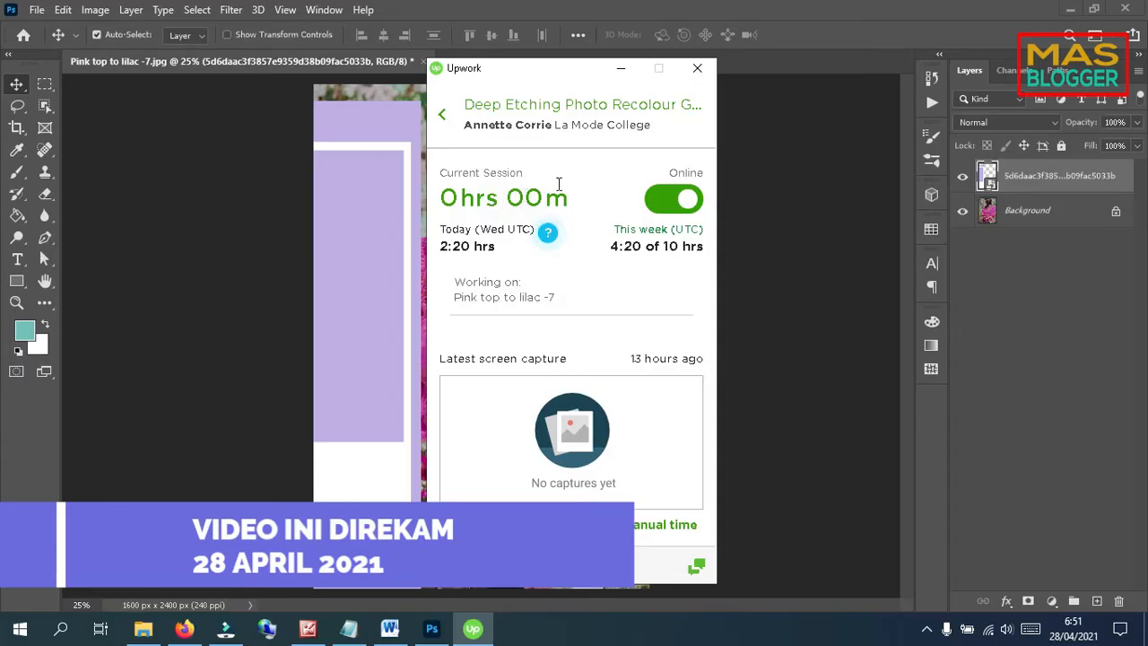
left_click(620, 68)
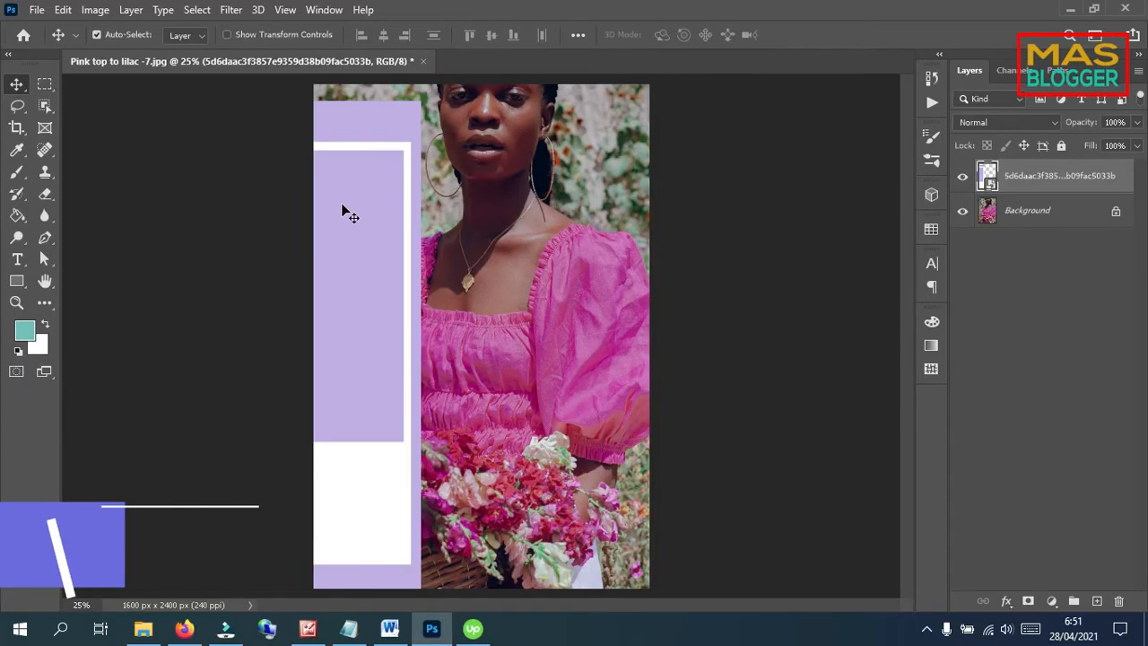
- Shift the Pantone swatch layer sideways across the photo until its lilac area covers about two-thirds of the canvas width
mouse_move(359, 217)
left_mouse_down()
mouse_move(292, 211)
mouse_move(339, 217)
left_mouse_up()
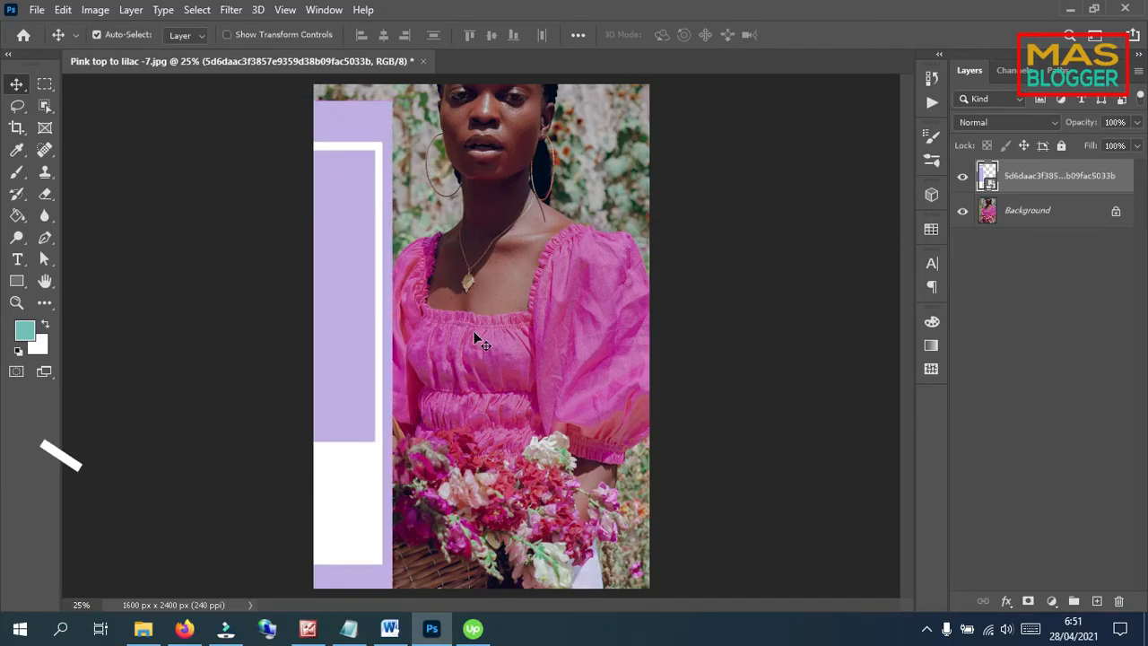
left_click_drag(341, 269, 526, 246)
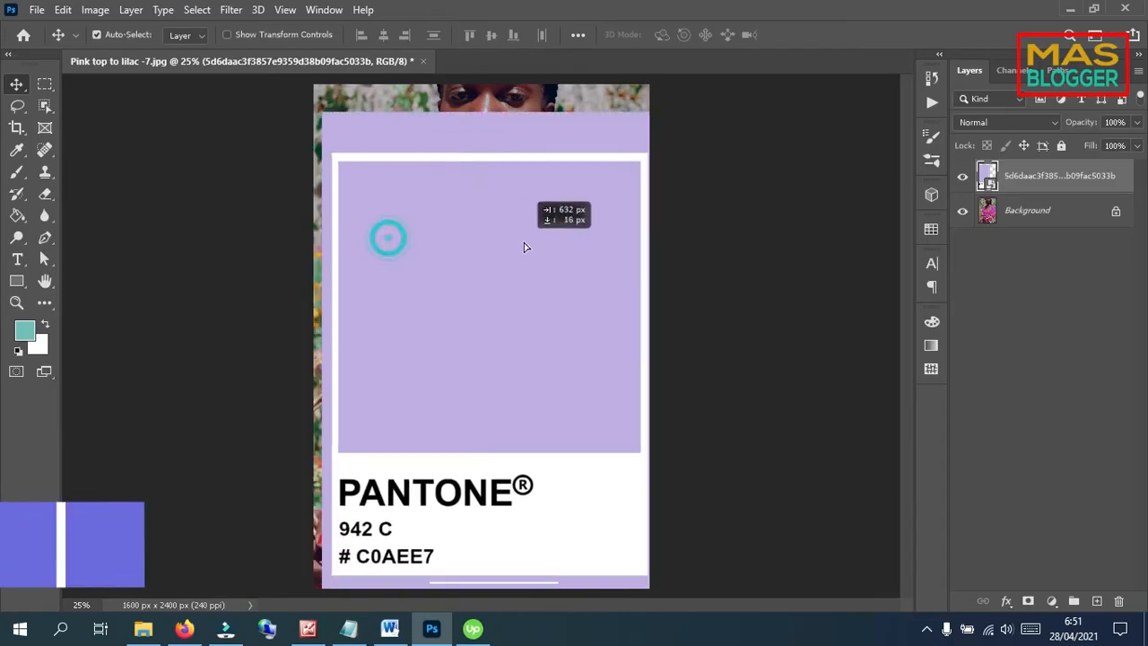
left_click_drag(451, 248, 225, 231)
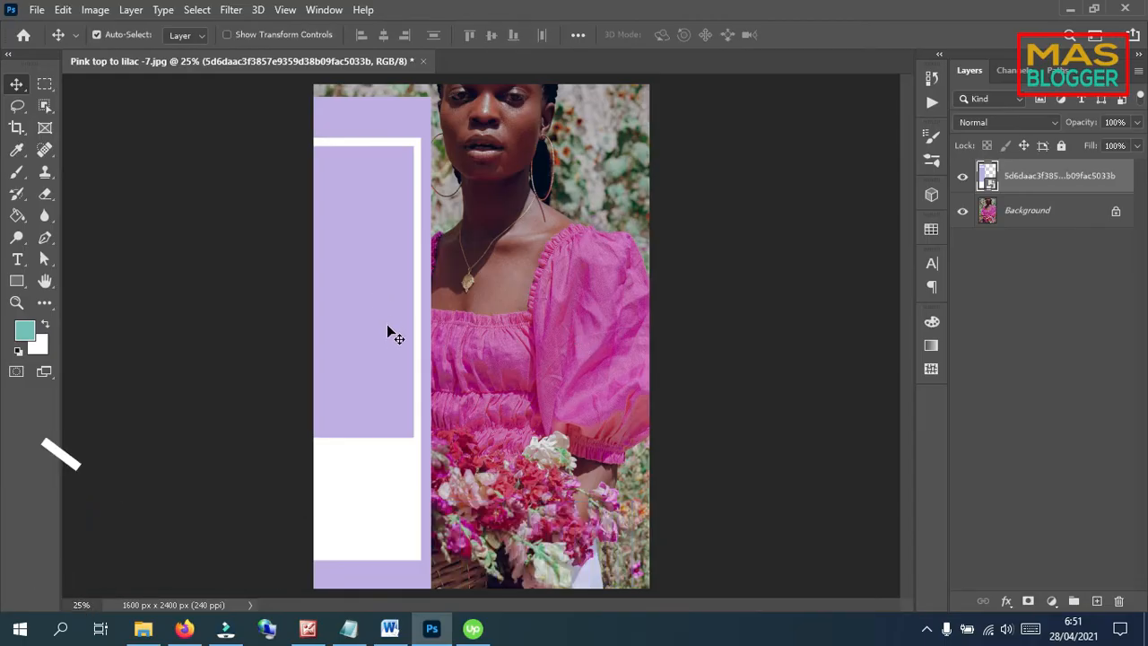
left_click_drag(377, 289, 508, 305)
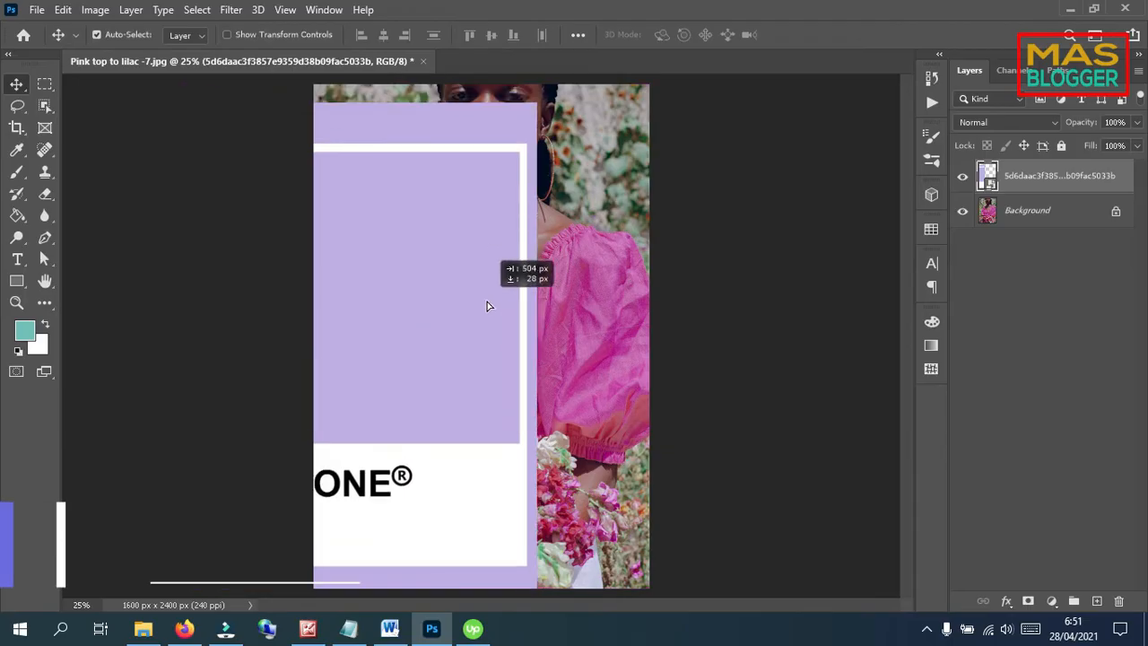
- Copy a square area of the lilac swatch to a new layer and hide the Background and swatch layers
left_click(44, 83)
left_click_drag(357, 208, 471, 321)
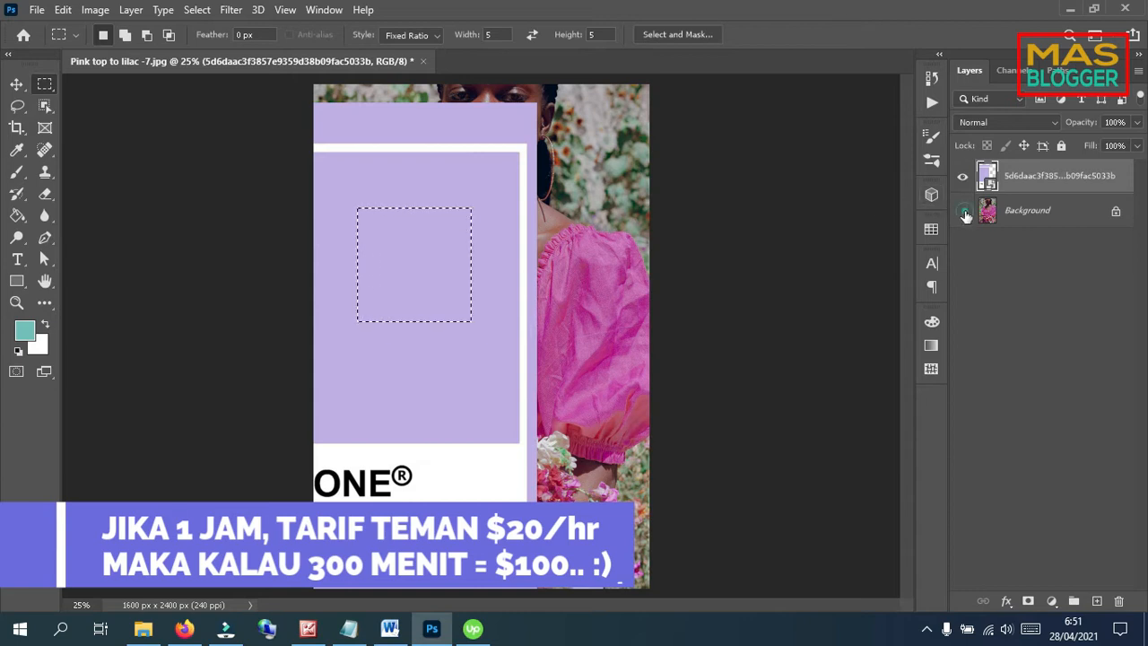
left_click(962, 214)
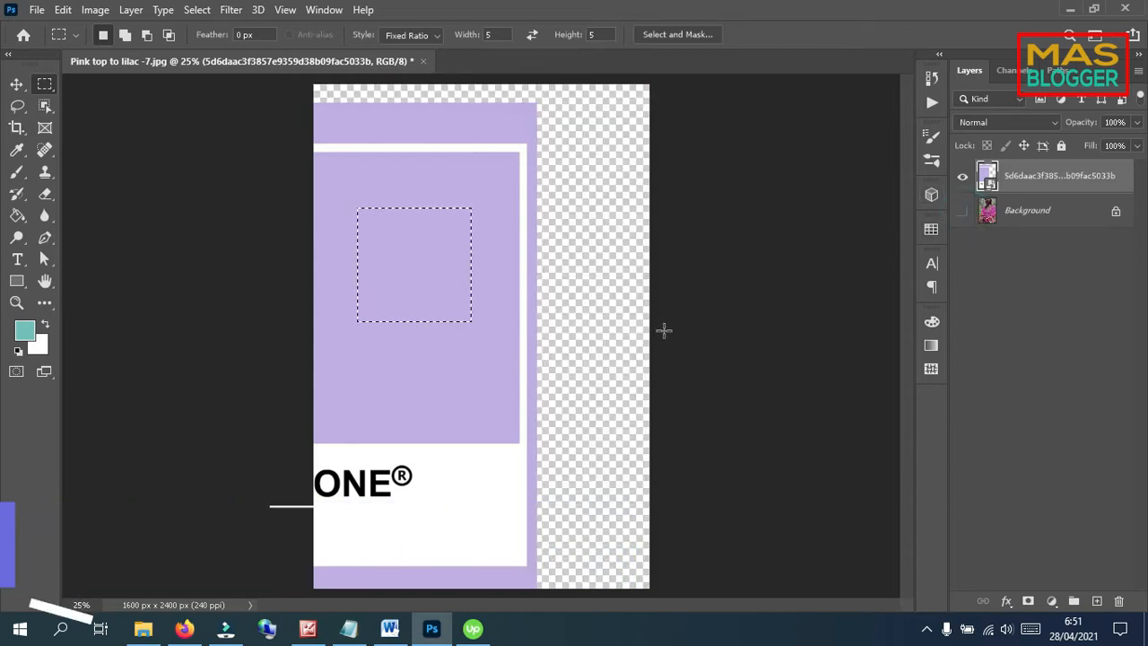
key("ctrl+j")
left_click(962, 210)
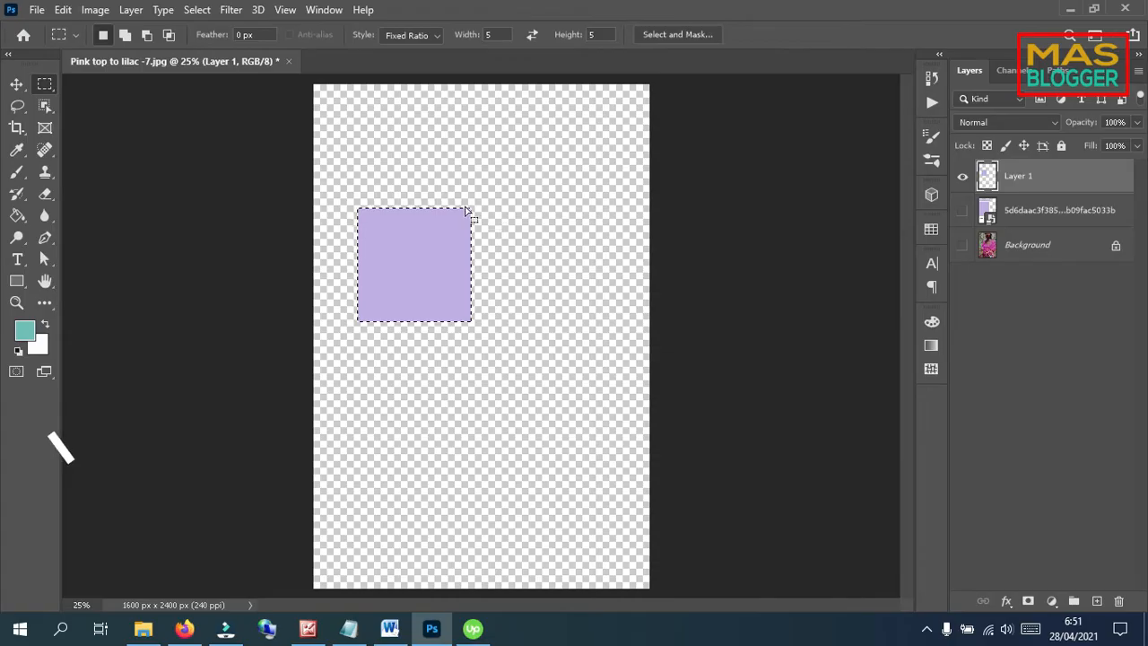
left_click(230, 11)
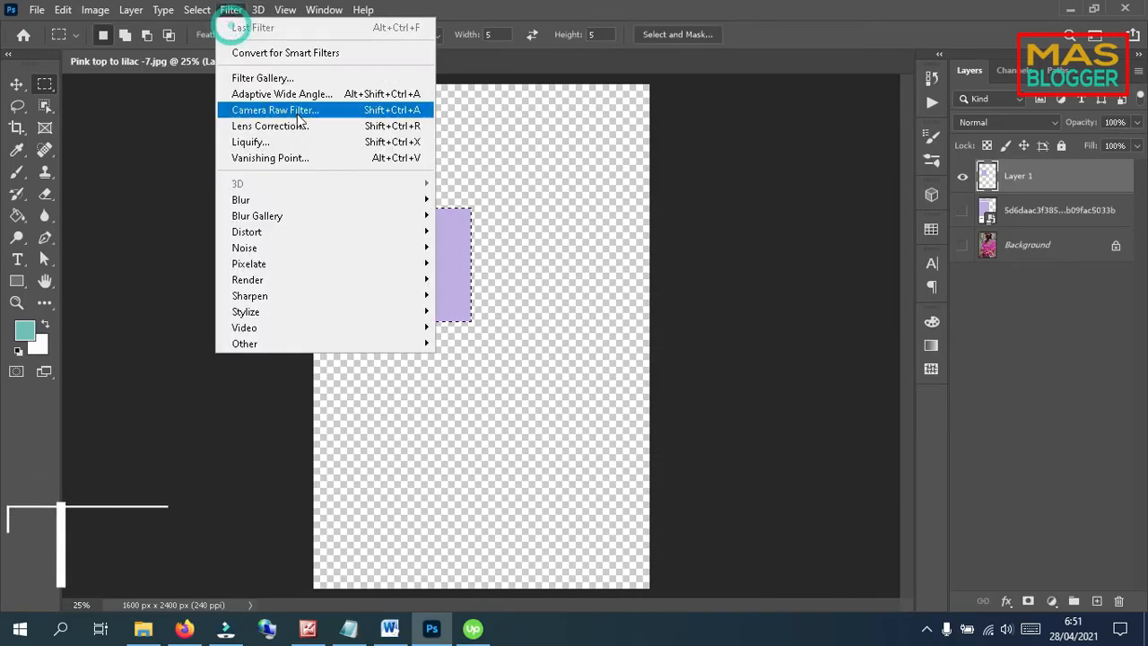
mouse_move(322, 198)
left_click(457, 197)
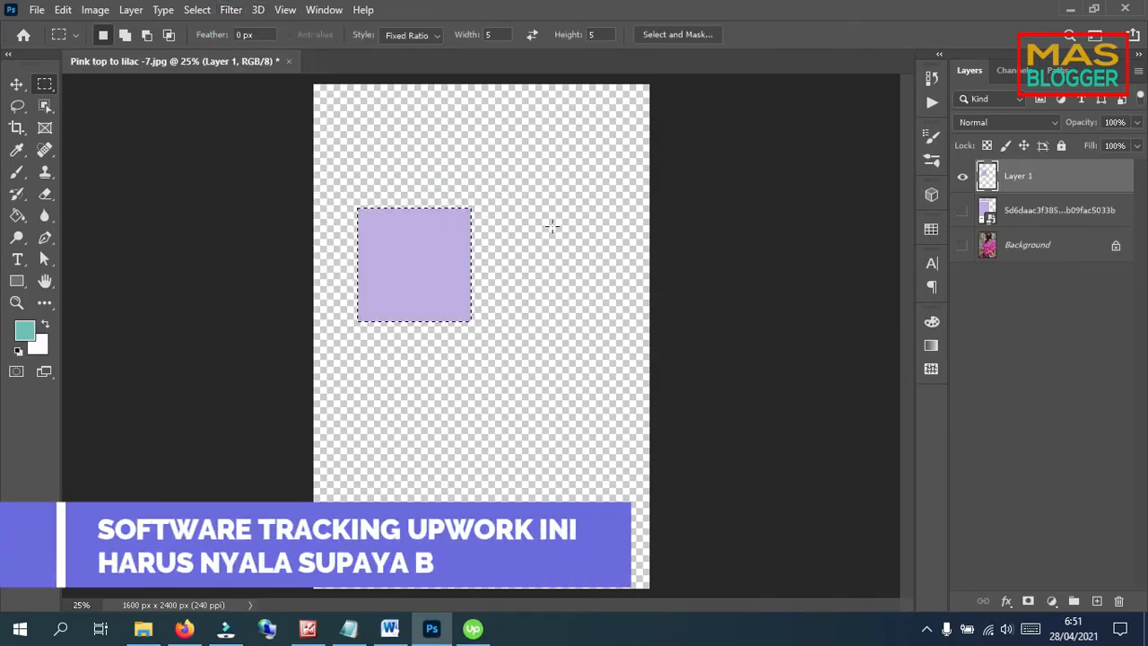
- Deselect the lilac square and rename its layer "new"
key("ctrl+d")
double_click(1019, 177)
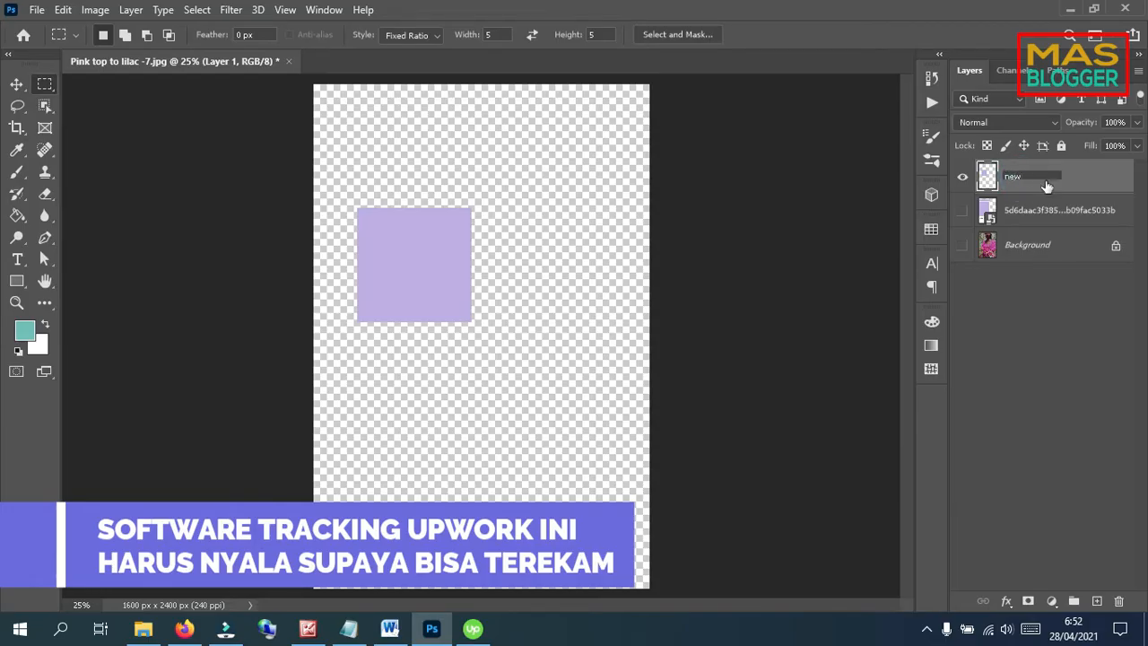
left_click(1056, 252)
- Show the Background photo layer and move the hidden Pantone swatch layer above the "new" layer
left_click(962, 245)
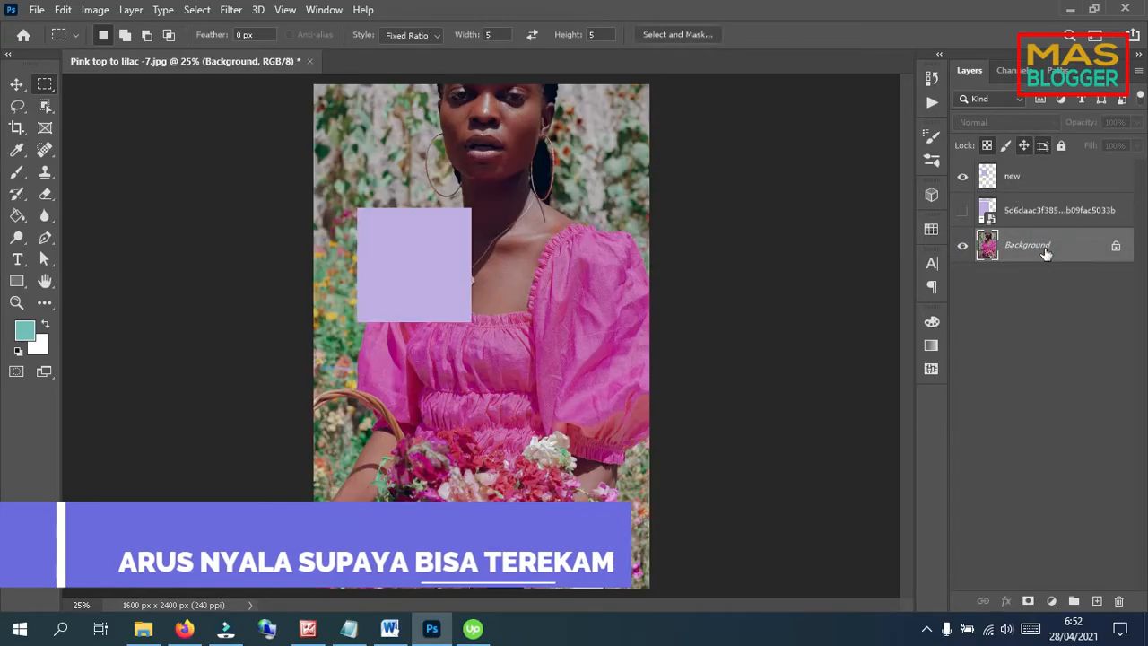
left_click_drag(1037, 209, 1031, 172)
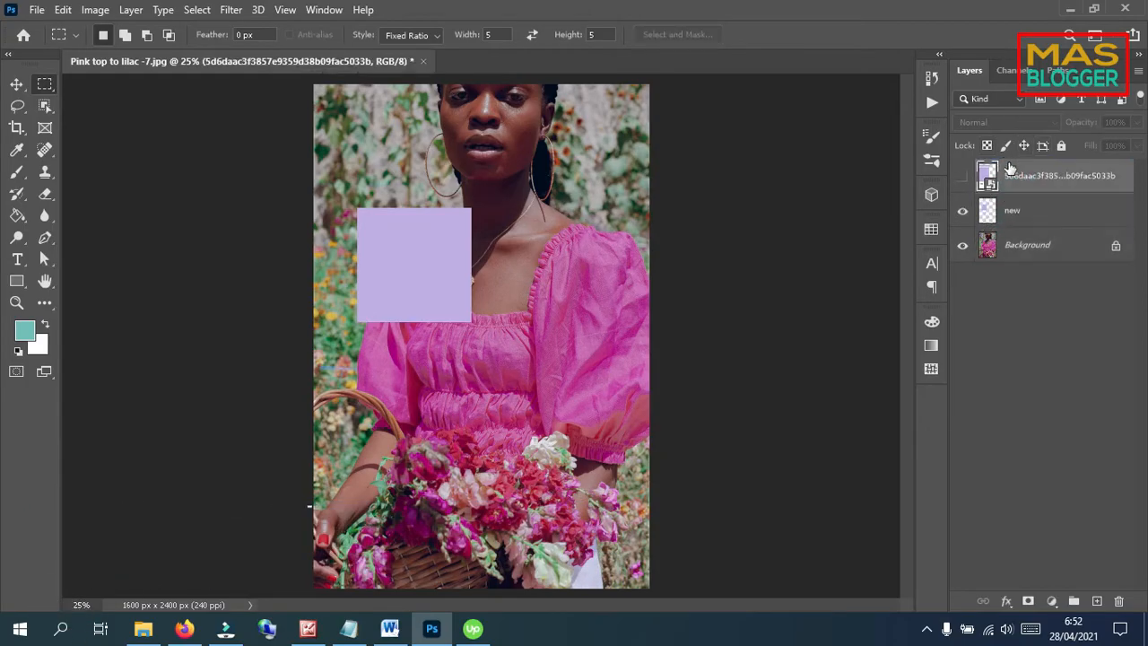
- Duplicate the Background photo layer and hide the original
left_click(1055, 251)
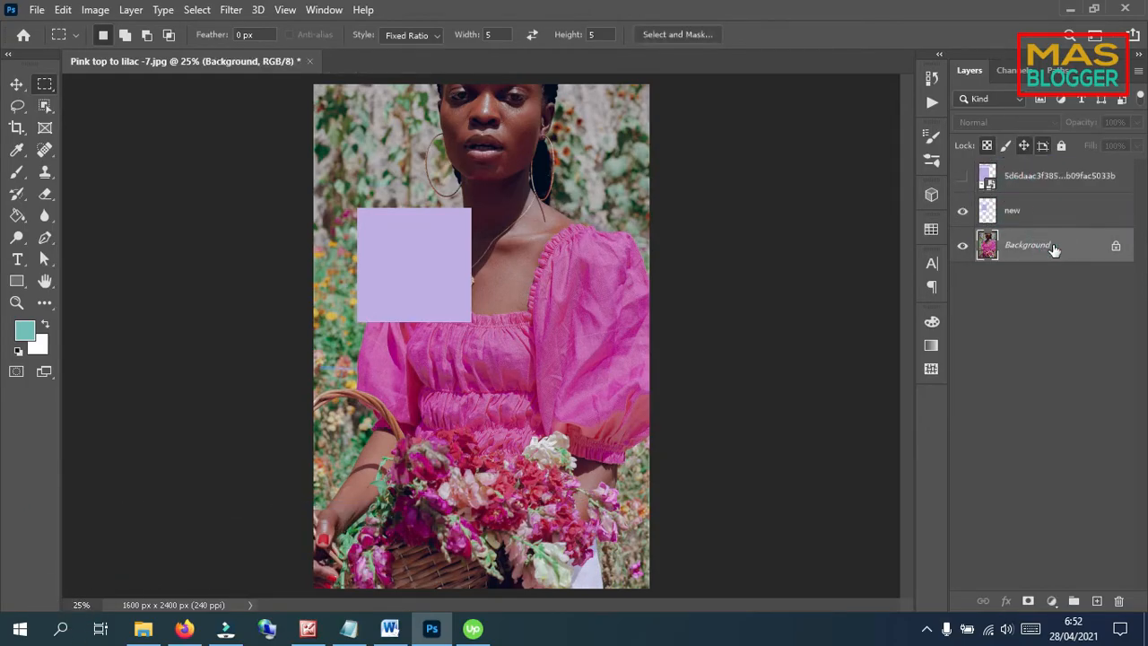
key("ctrl+j")
left_click(962, 282)
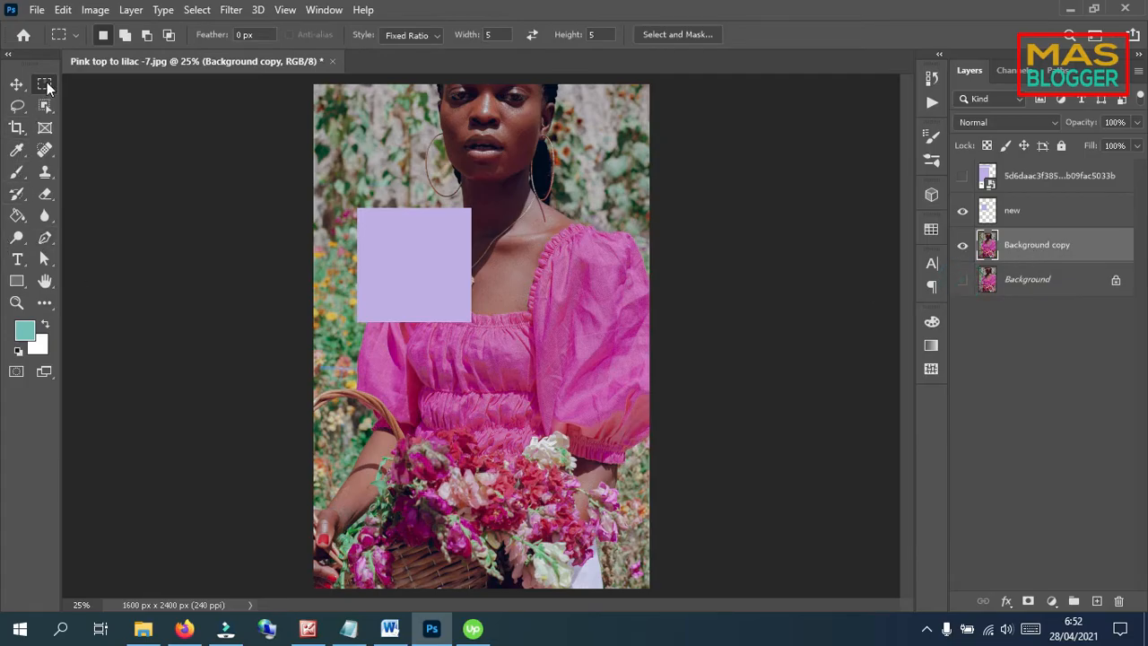
- Copy a square patch of the pink sleeve to a layer named "old" above "new" and hide the Background copy layer
left_click_drag(563, 299, 629, 348)
key("ctrl+j")
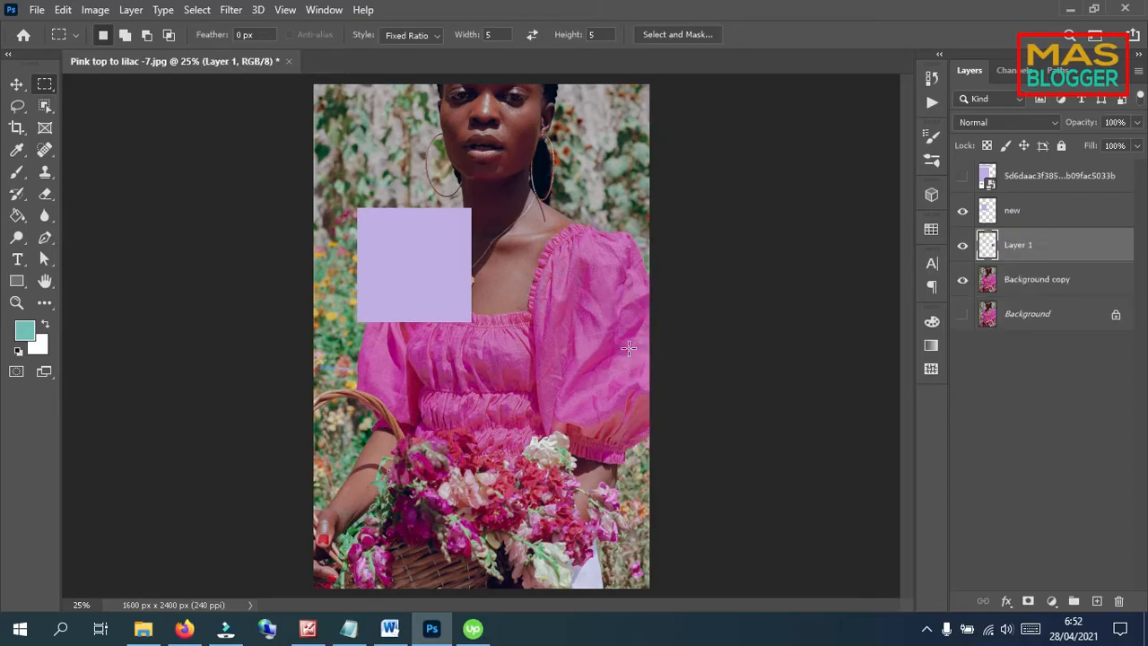
left_click_drag(991, 245, 997, 206)
double_click(1018, 211)
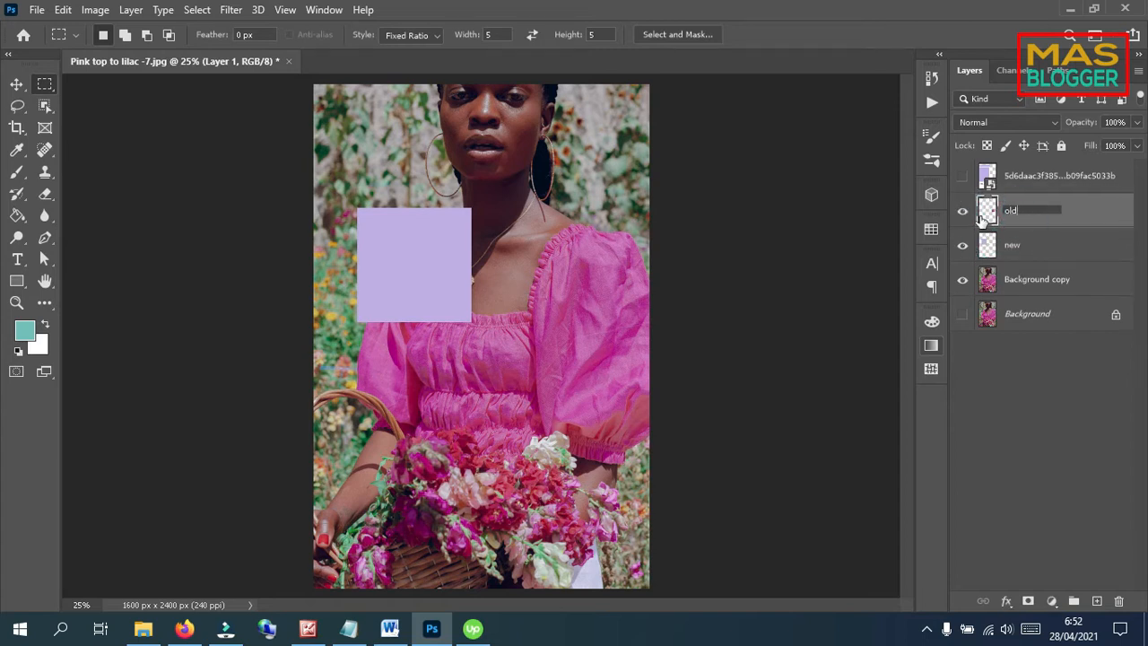
key("Return")
left_click(962, 279)
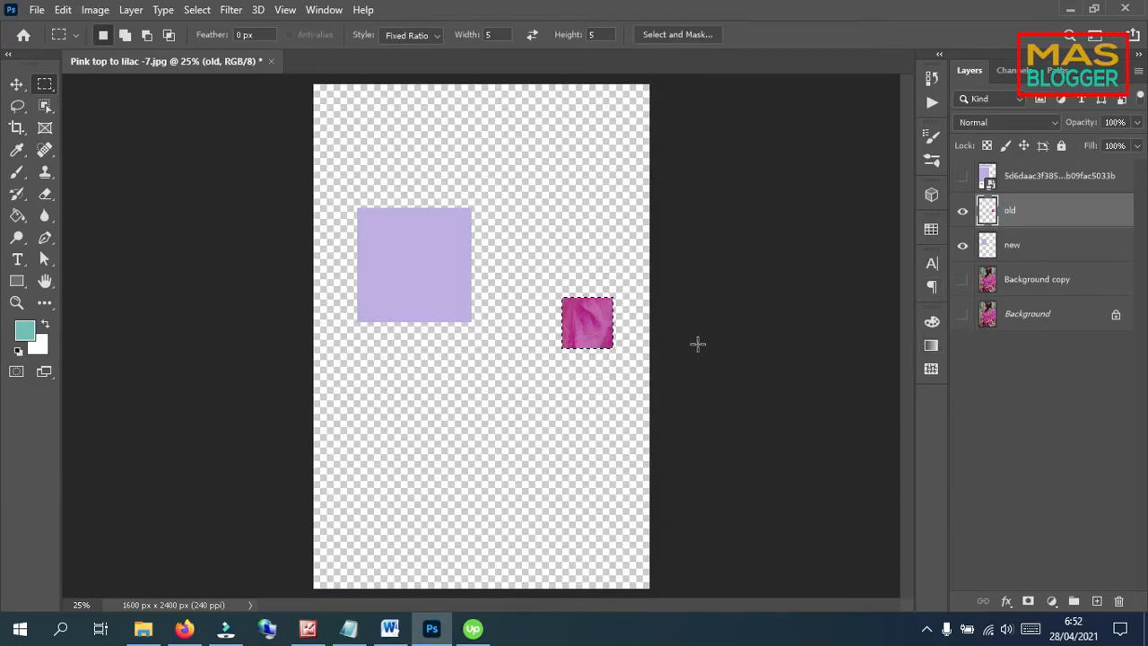
key("ctrl+d")
- Apply the Average blur to the pink square on the "old" layer and move it to overlap the lilac square's right edge
left_click(987, 213, "ctrl")
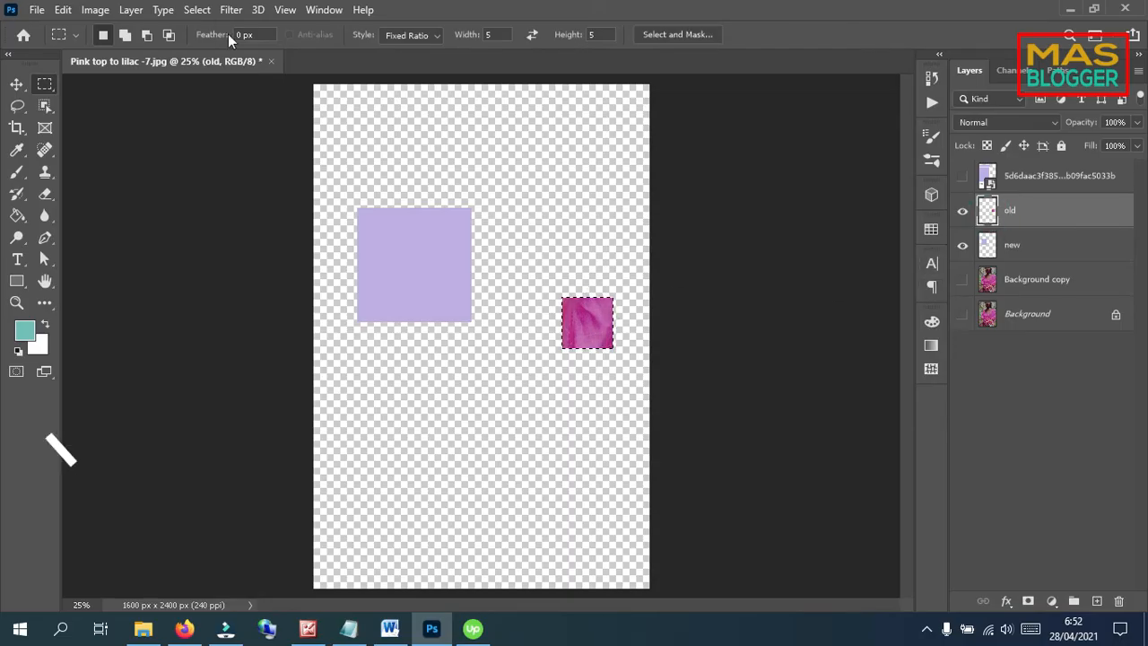
left_click(197, 9)
left_click(229, 10)
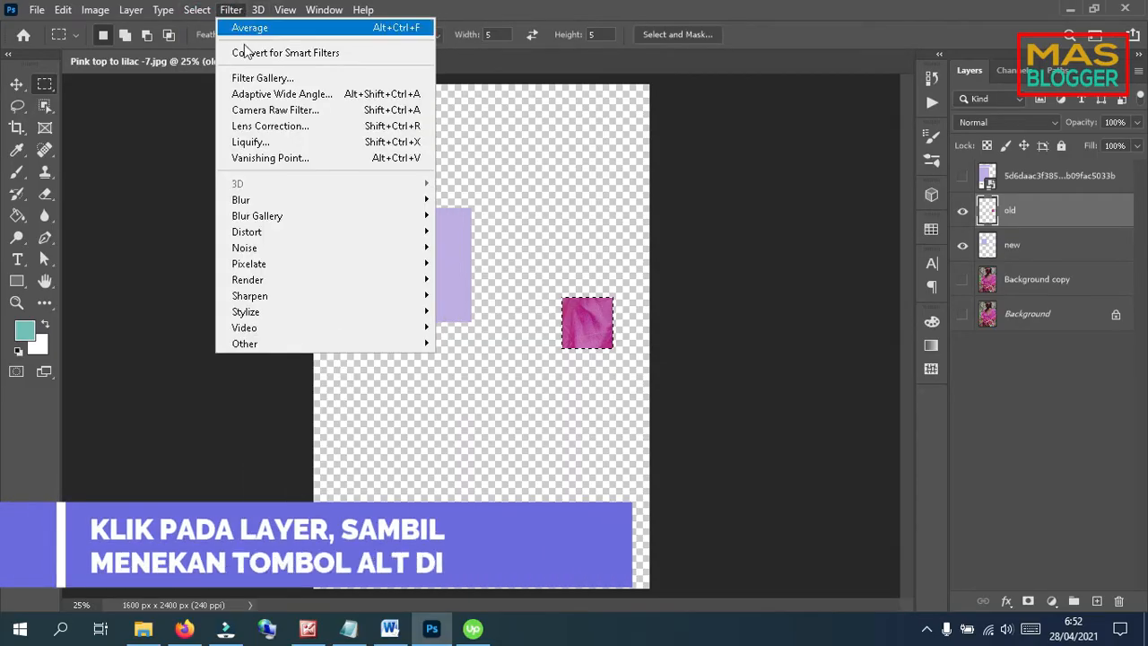
mouse_move(307, 197)
left_click(446, 199)
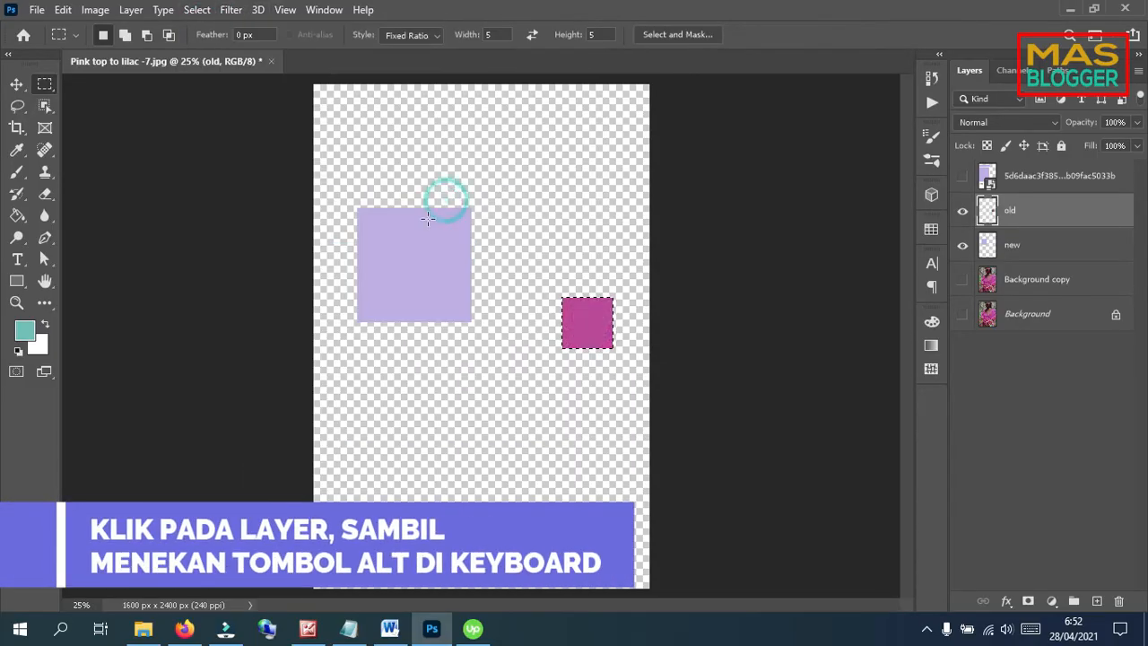
left_click(17, 83)
left_click_drag(580, 322, 462, 268)
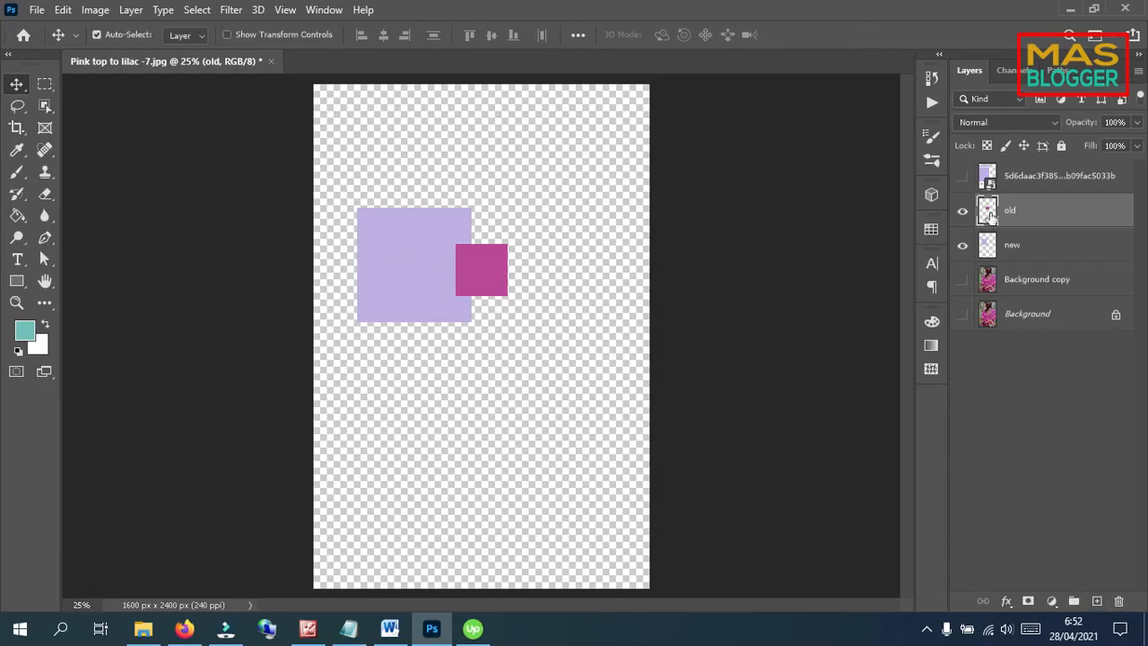
- Add a layer filled with the sampled lilac, clipped to the "old" layer, and set its blending mode to Color
left_click(1096, 601)
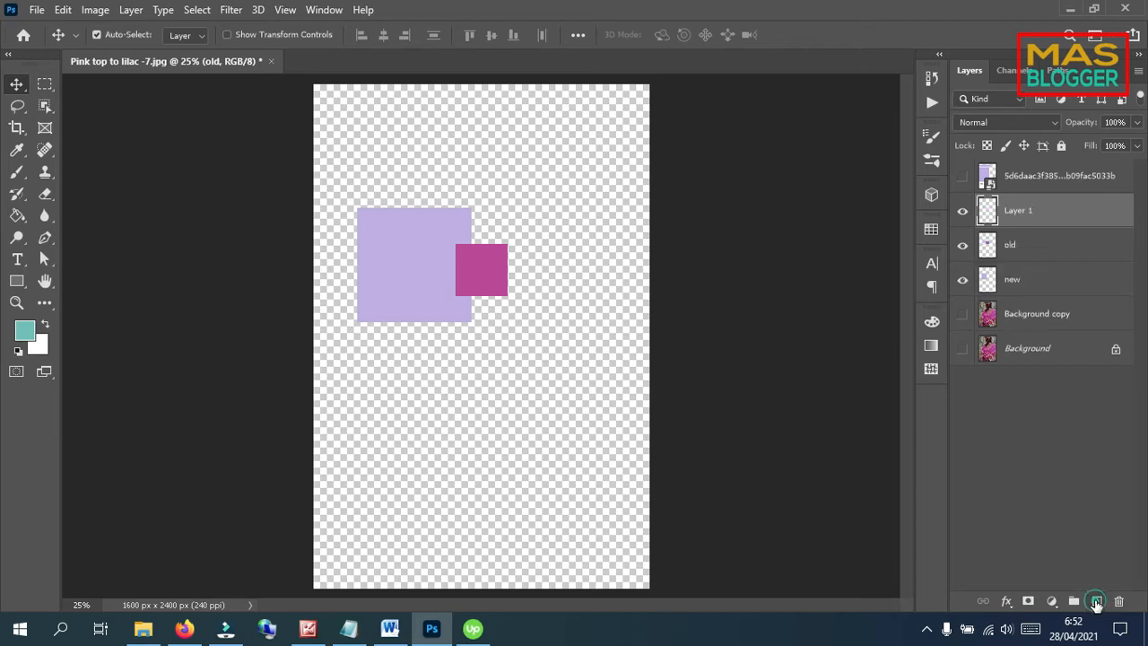
left_click(17, 150)
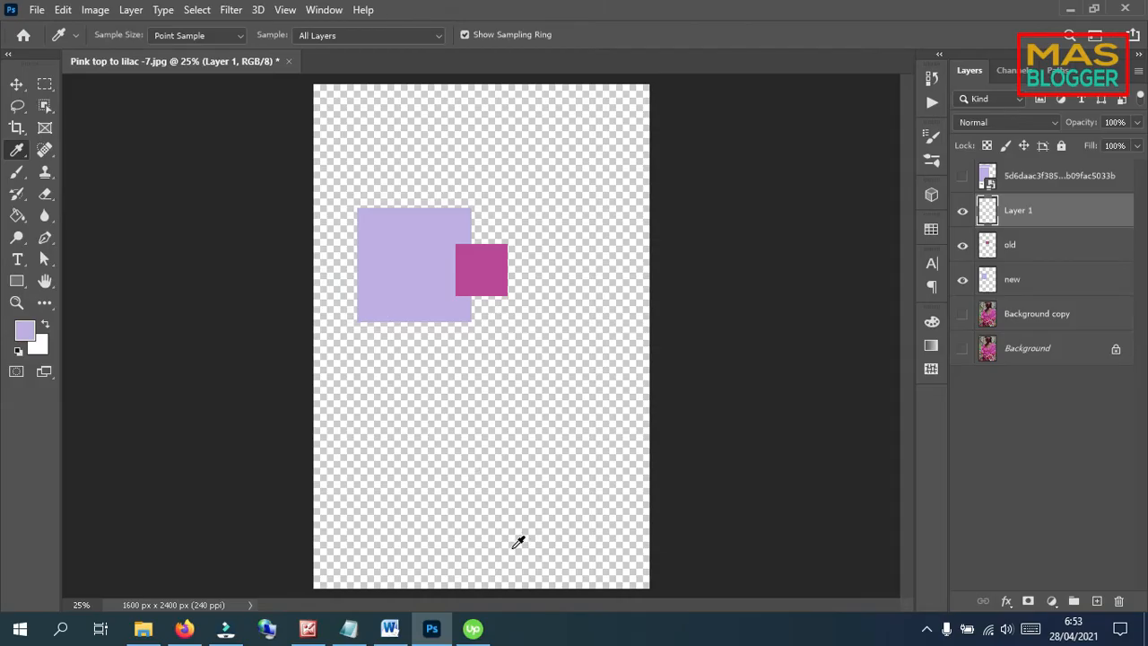
key("alt+BackSpace")
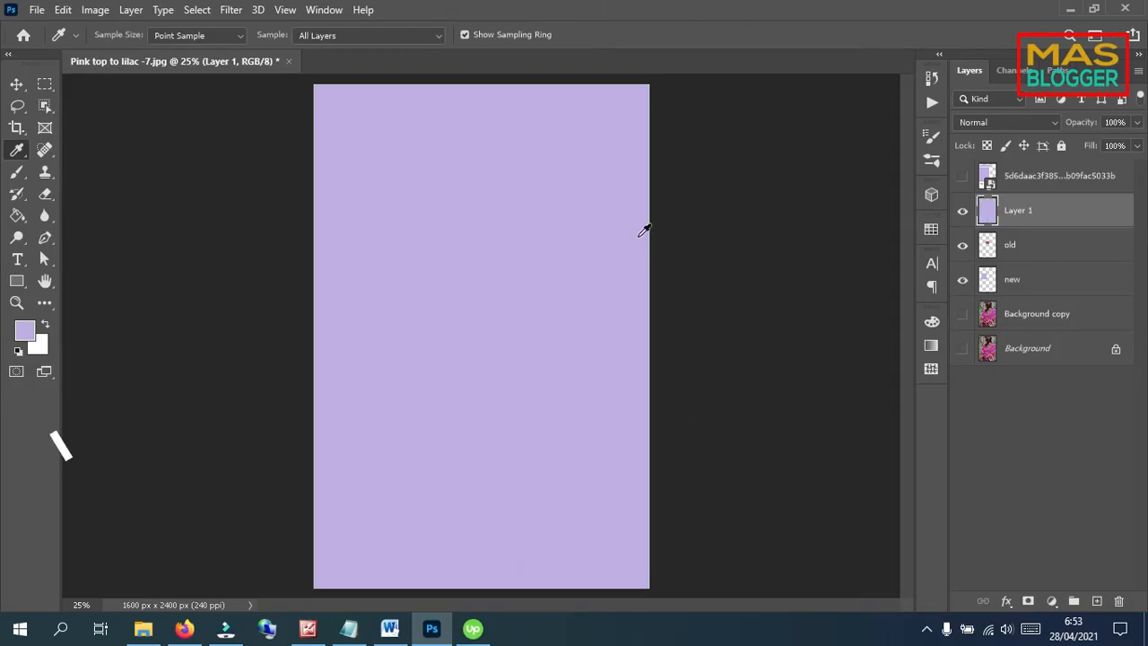
left_click(995, 224, "alt")
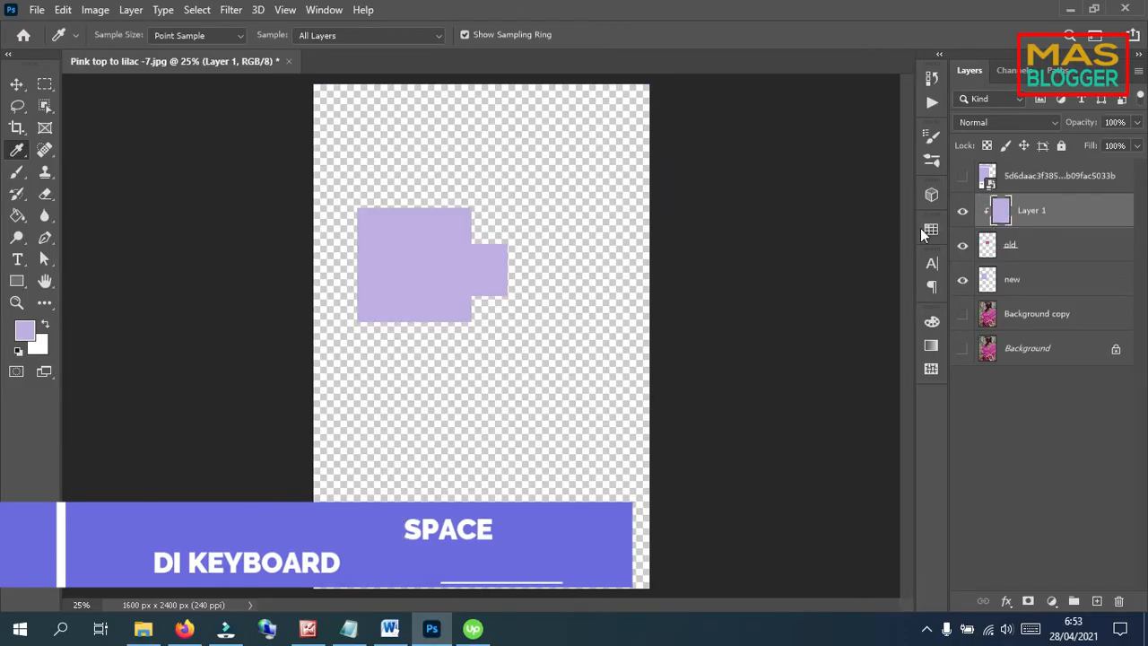
left_click(1050, 124)
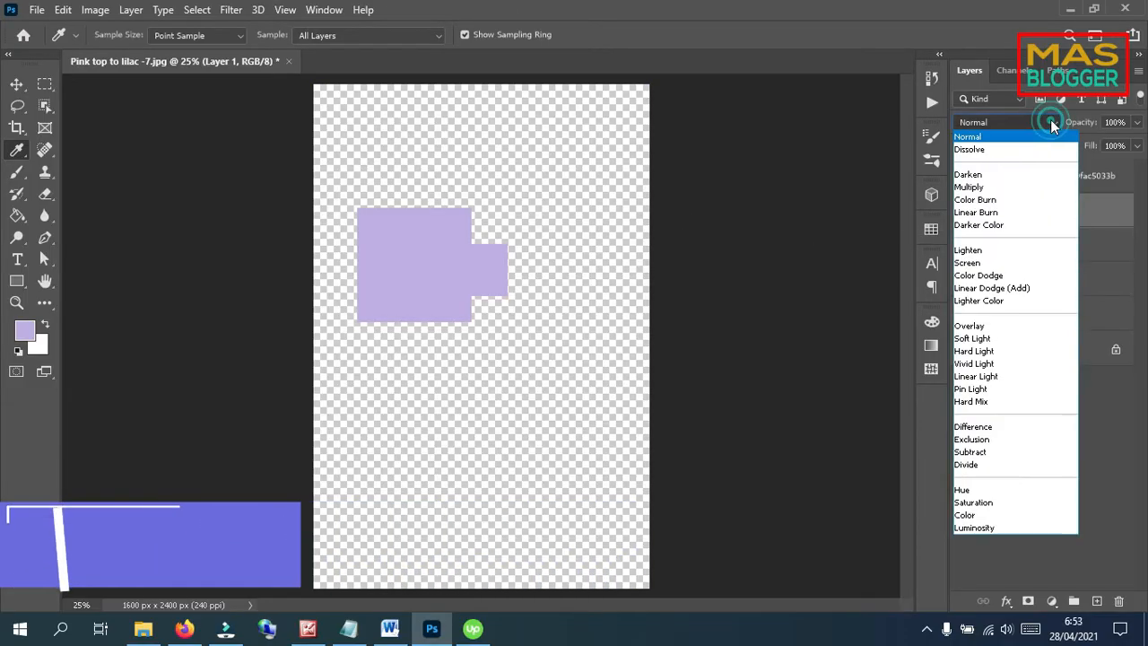
left_click(976, 515)
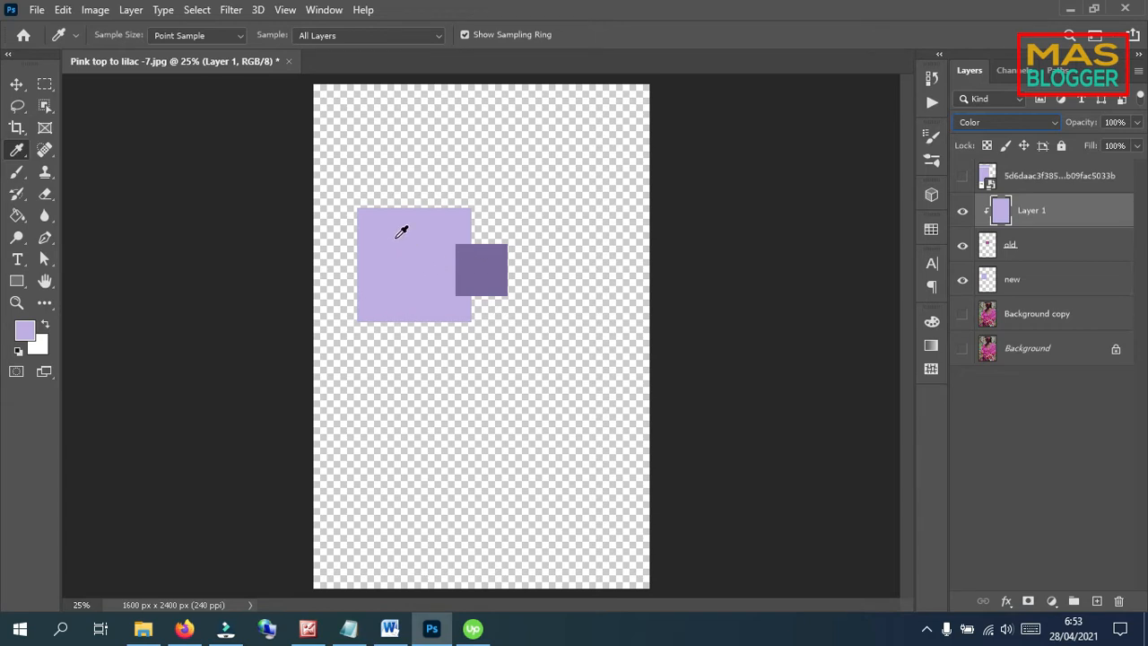
- Add a Levels adjustment directly above the "old" layer and raise its black output level to 130 to match the lilac square
left_click(1069, 250)
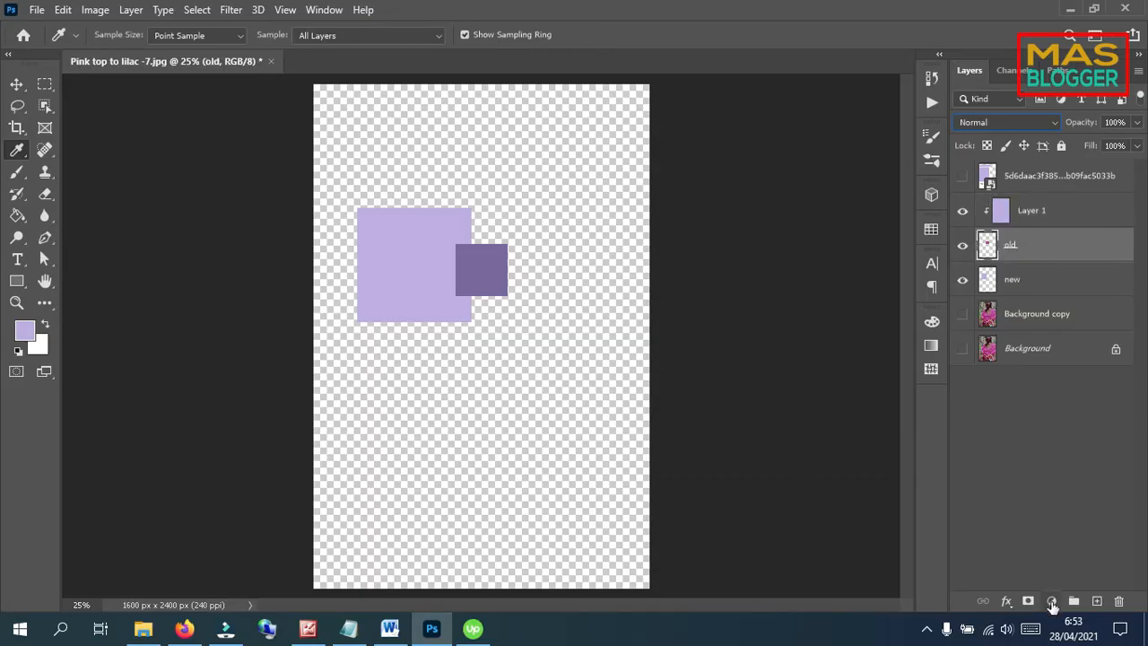
left_click(1052, 603)
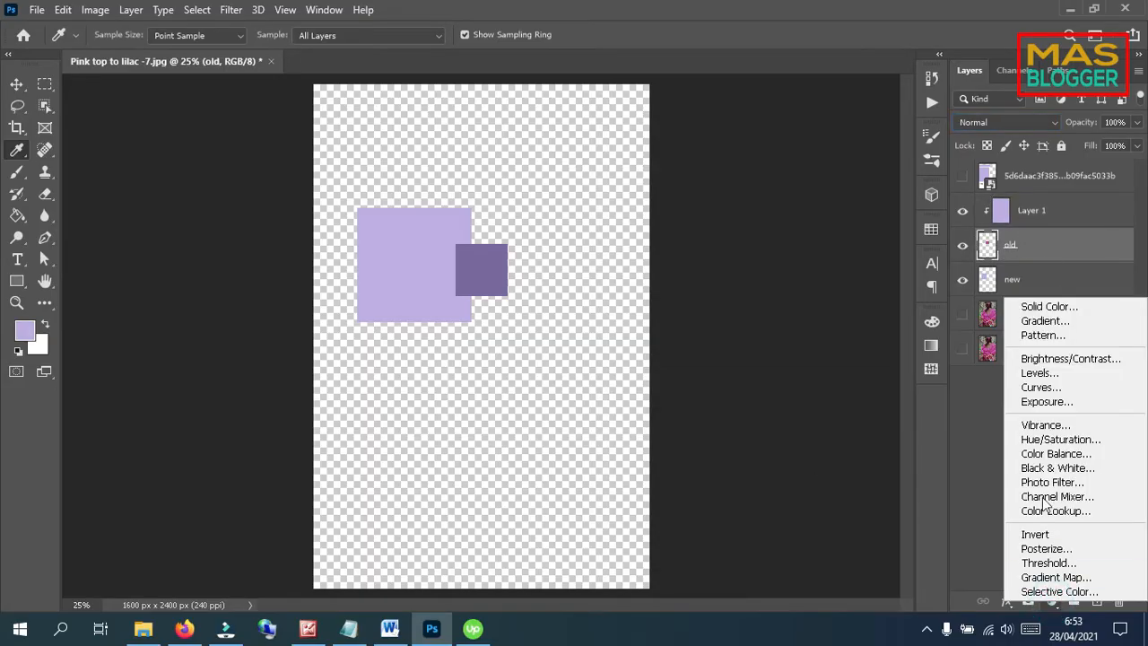
left_click(1040, 373)
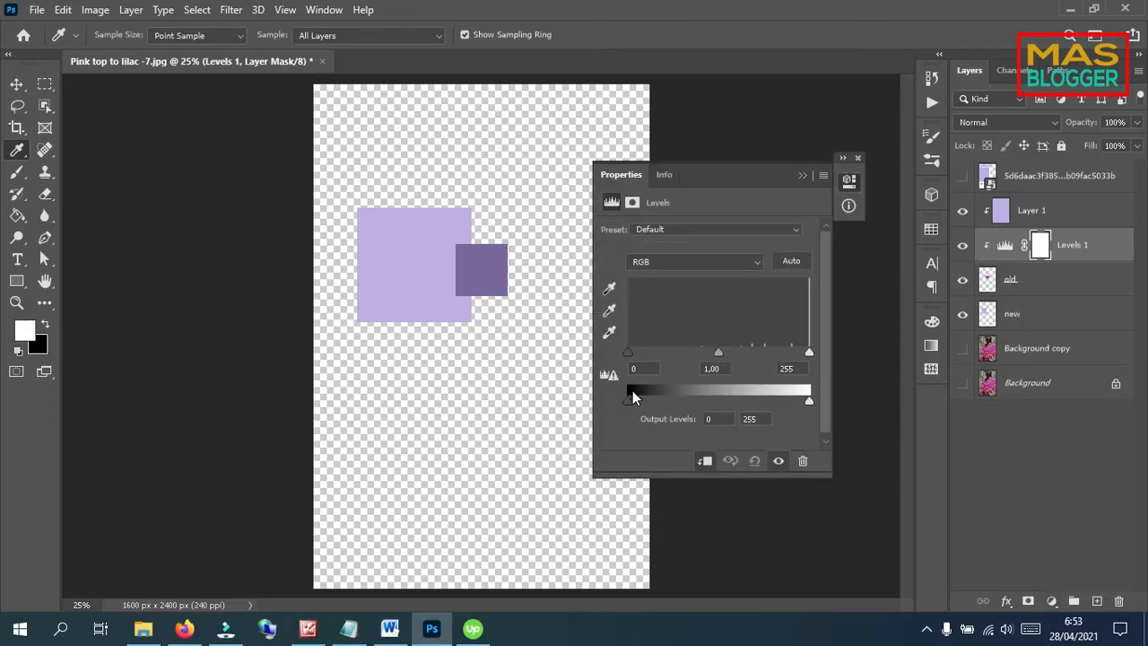
left_click_drag(630, 400, 718, 398)
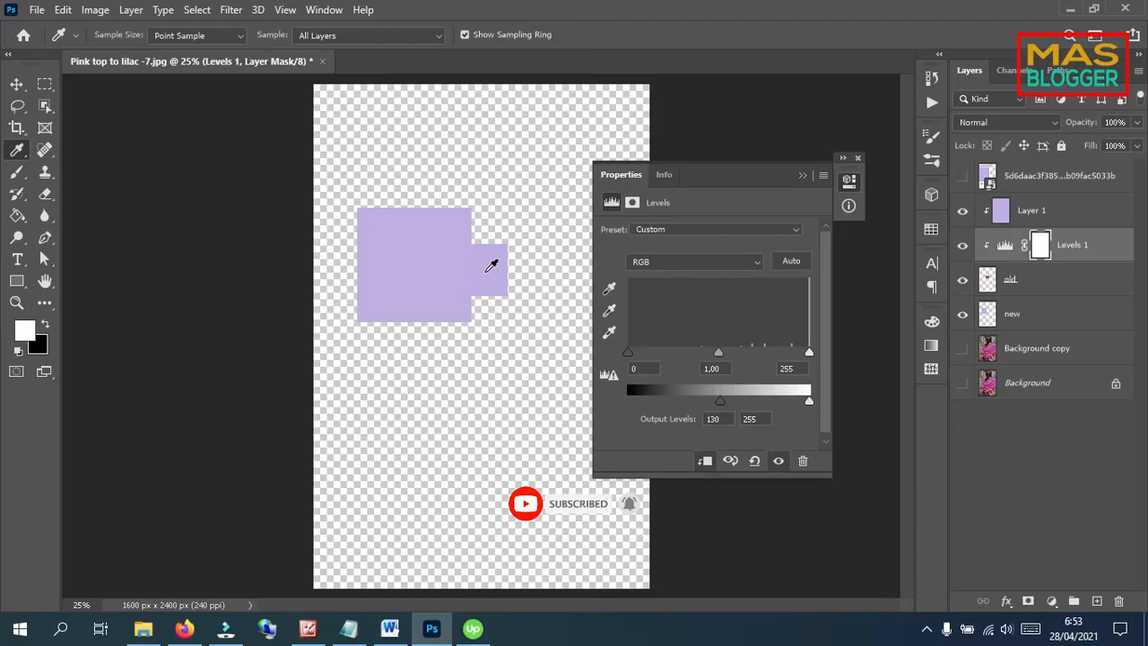
left_click(800, 174)
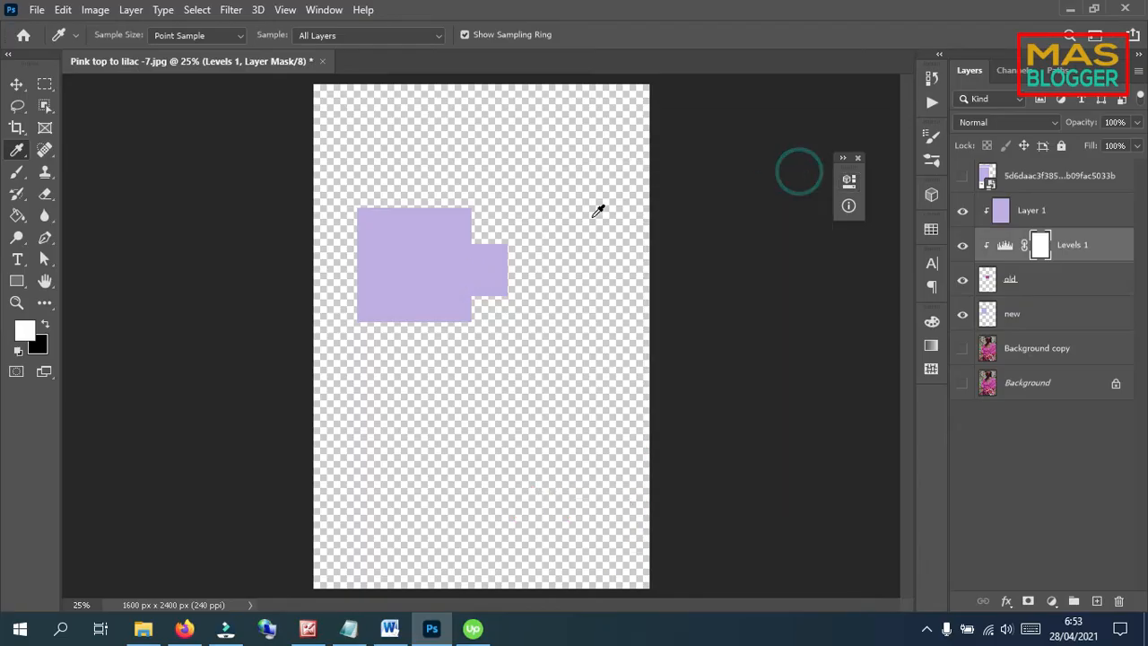
left_click(16, 302)
left_click_drag(290, 172, 353, 210)
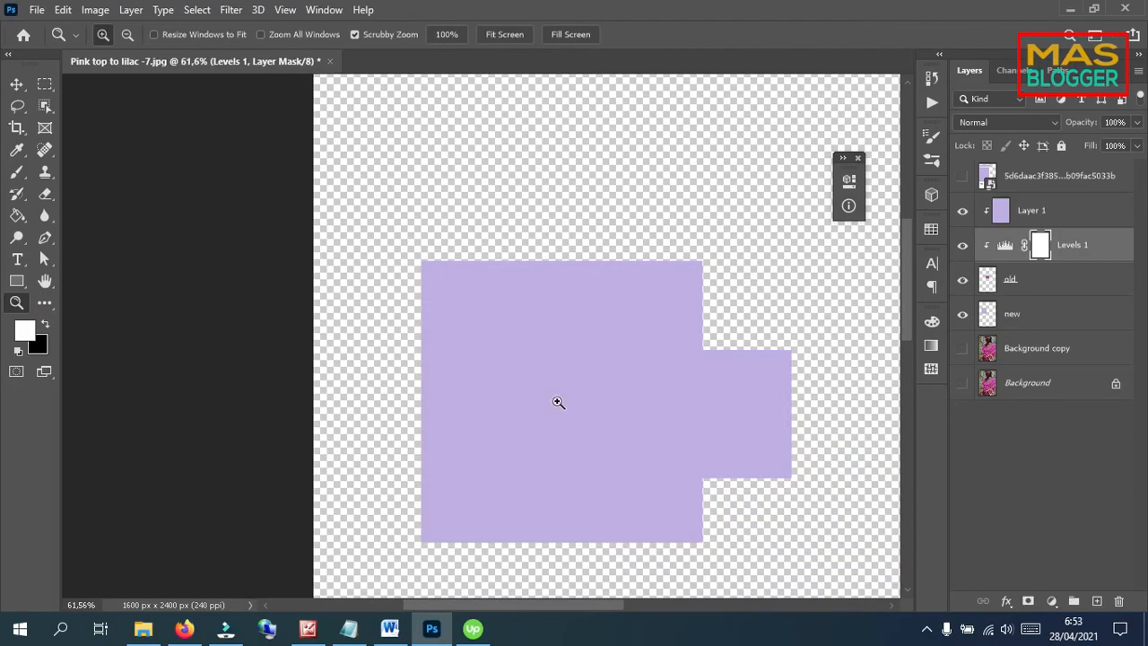
scroll(745, 394, "down", 1)
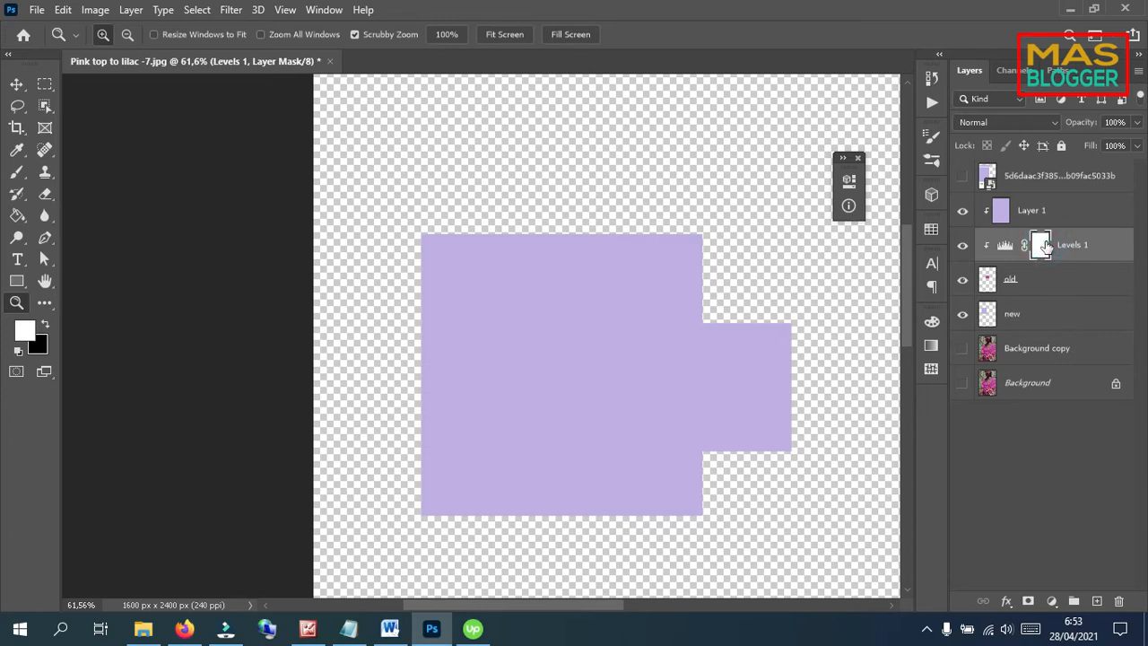
- Delete the "old" and "new" sample square layers
left_click(1088, 190)
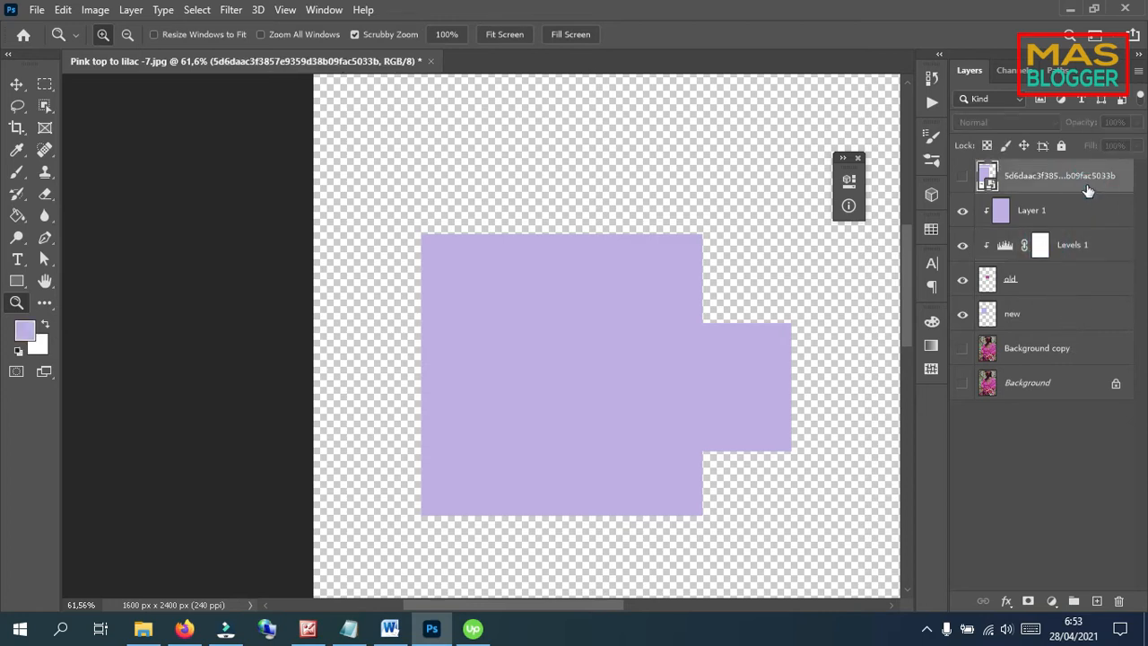
left_click(1089, 293)
key("Delete")
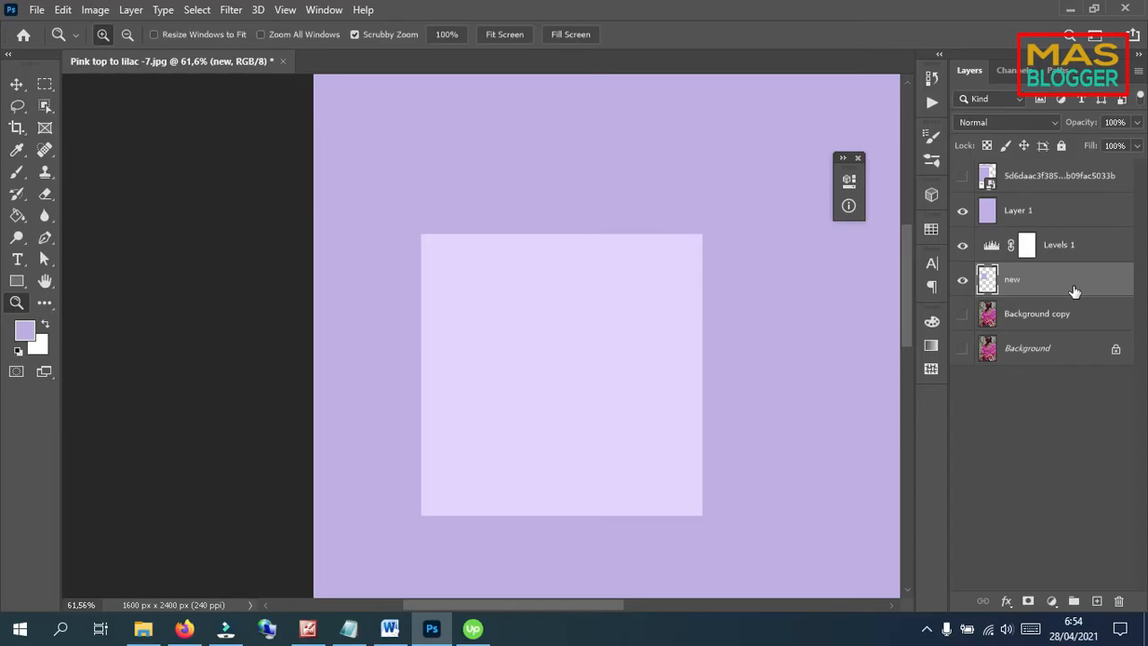
key("Delete")
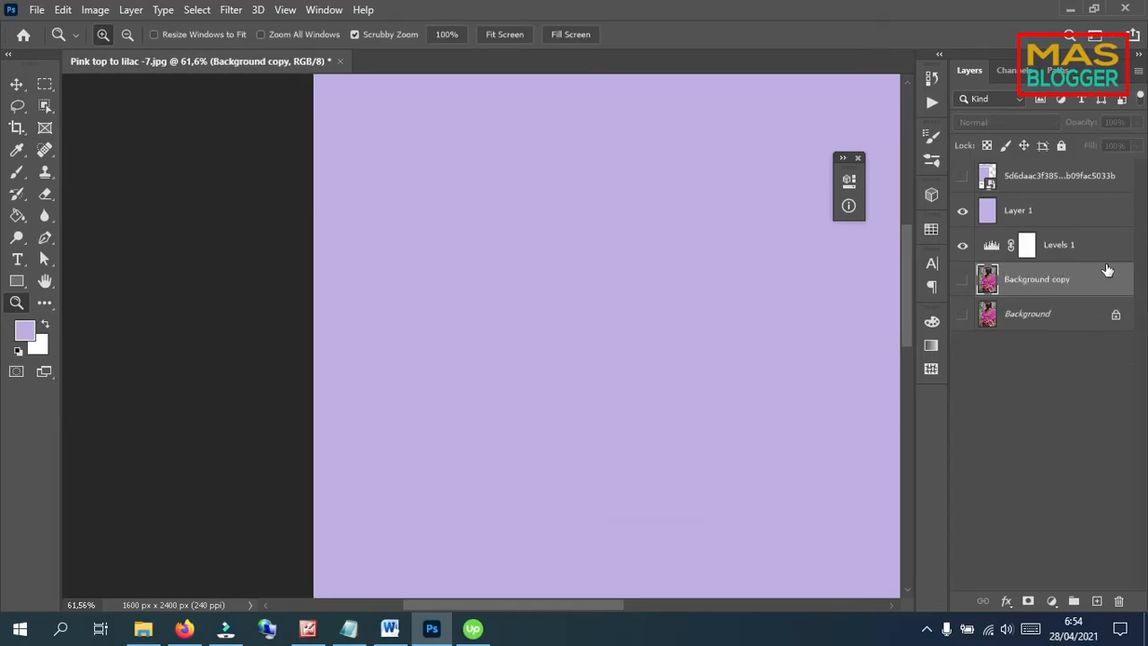
- Show the Background copy layer and group it with the Levels adjustment and the lilac fill layer
left_click(962, 279)
left_click(1065, 208, "shift")
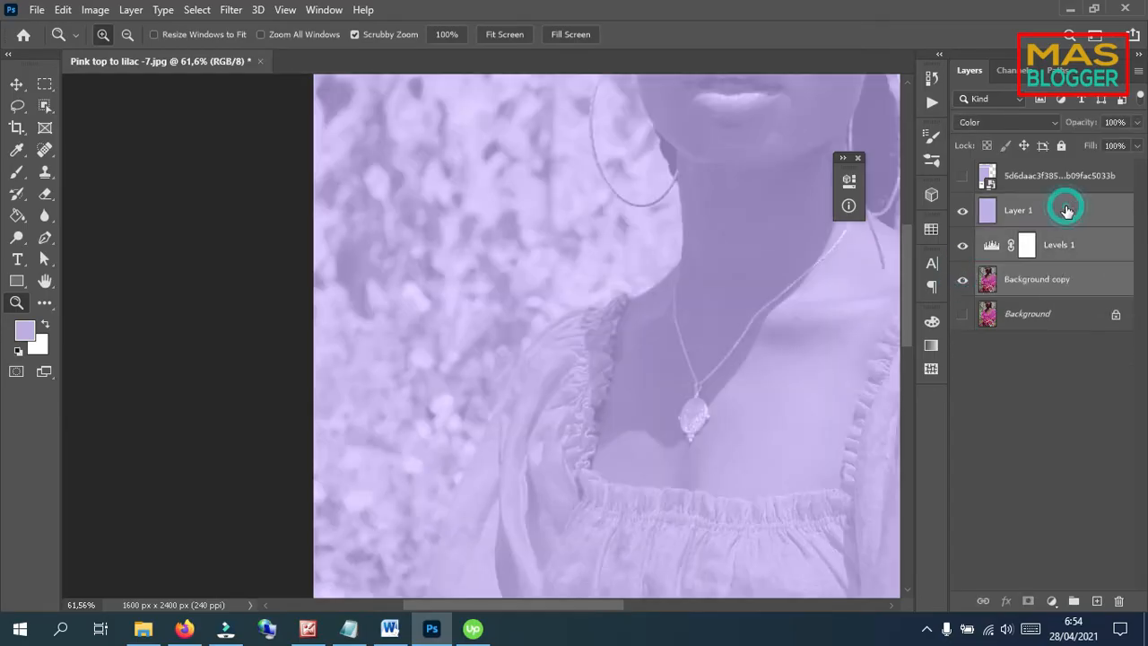
key("ctrl+g")
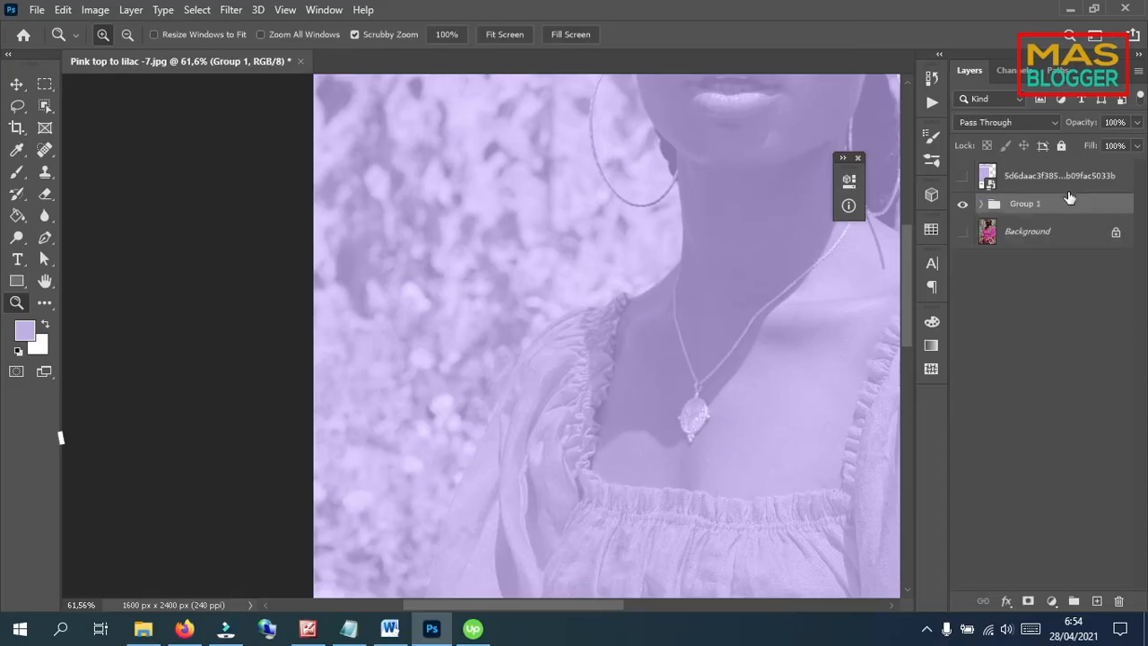
- Rename the grouped lilac fill layer "color" and the Levels adjustment layer "kecerahan"
left_click(982, 204)
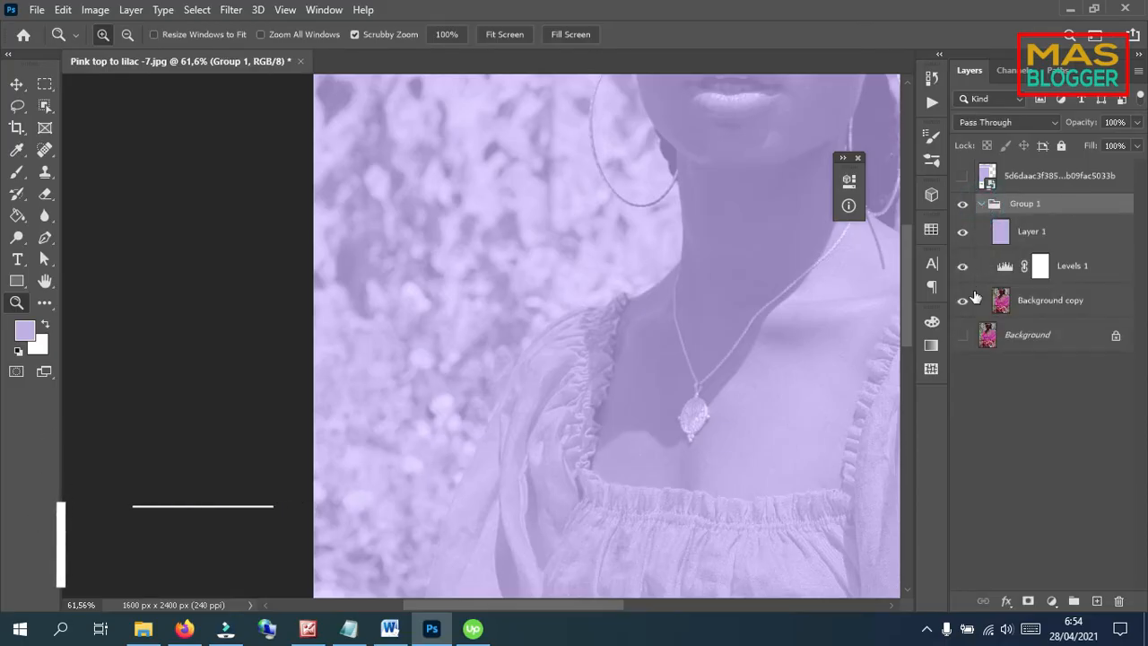
double_click(1031, 233)
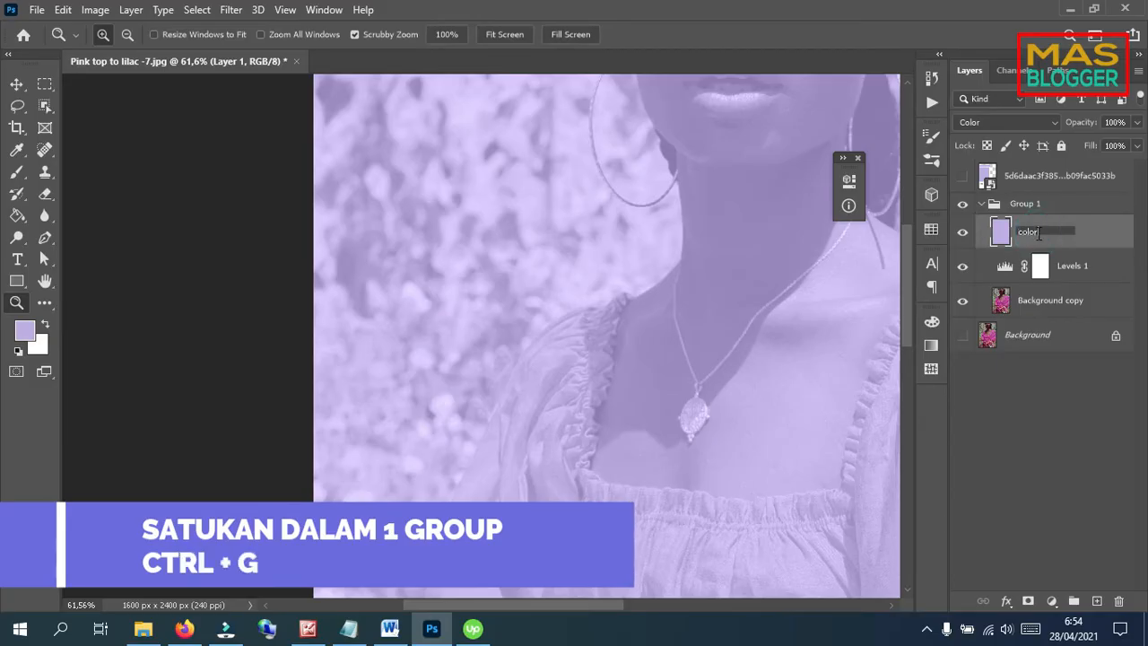
type("color")
double_click(1075, 267)
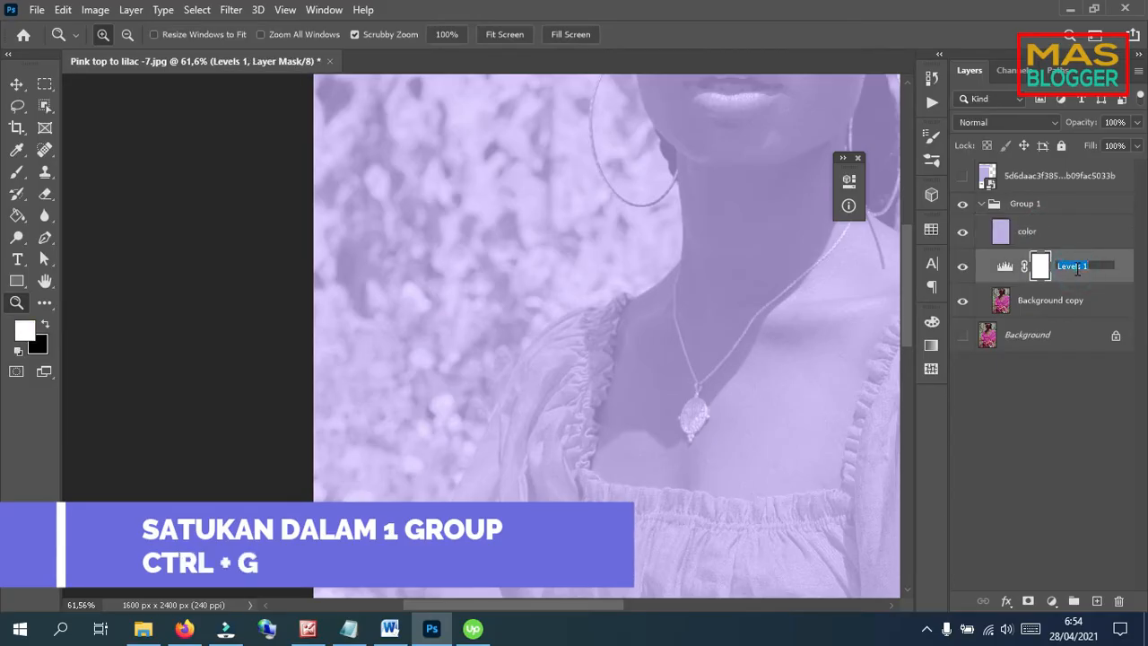
type("kecerahan")
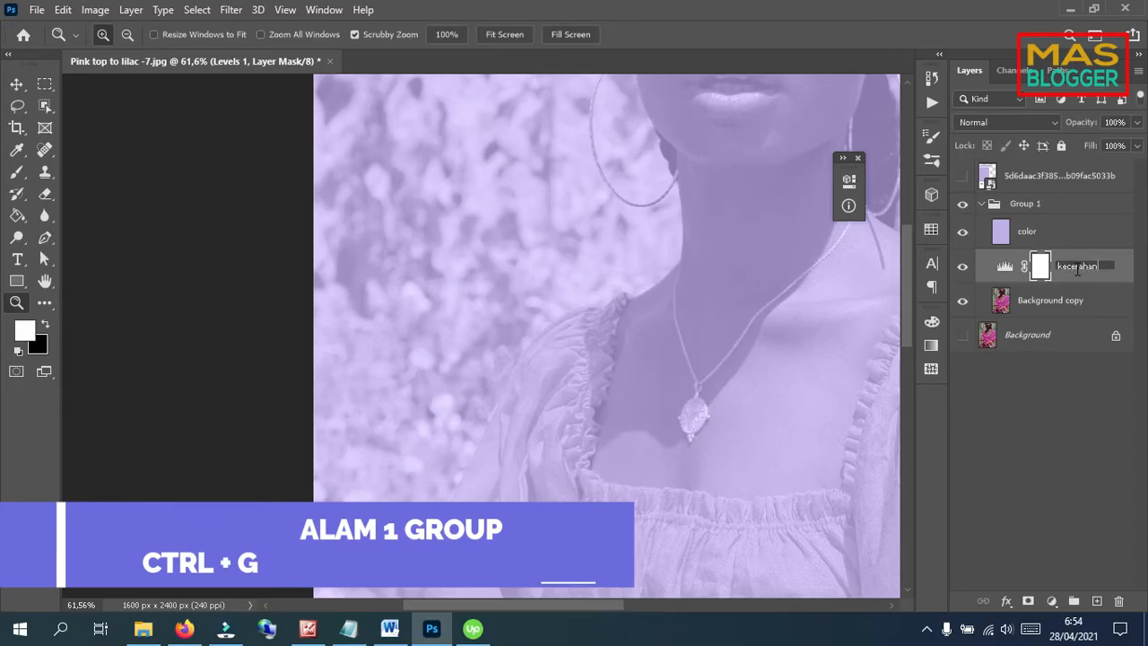
key("Return")
- Hide the "color" and "kecerahan" layers inside Group 1
left_click(960, 233)
left_click(961, 266)
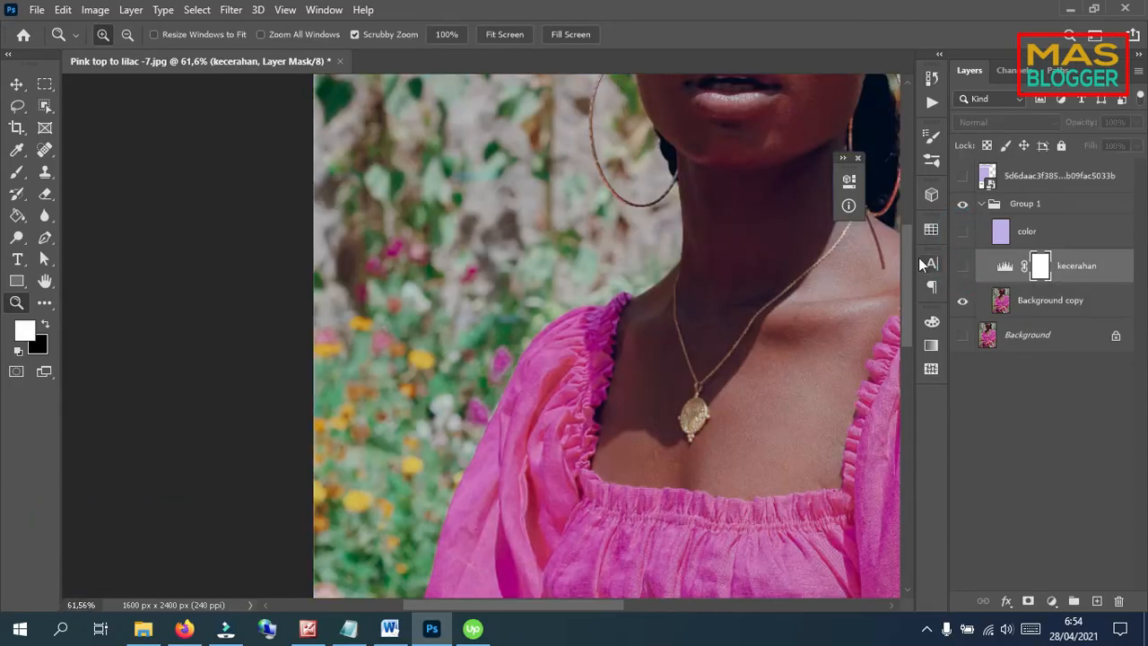
scroll(487, 205, "down", 4)
scroll(536, 305, "down", 3)
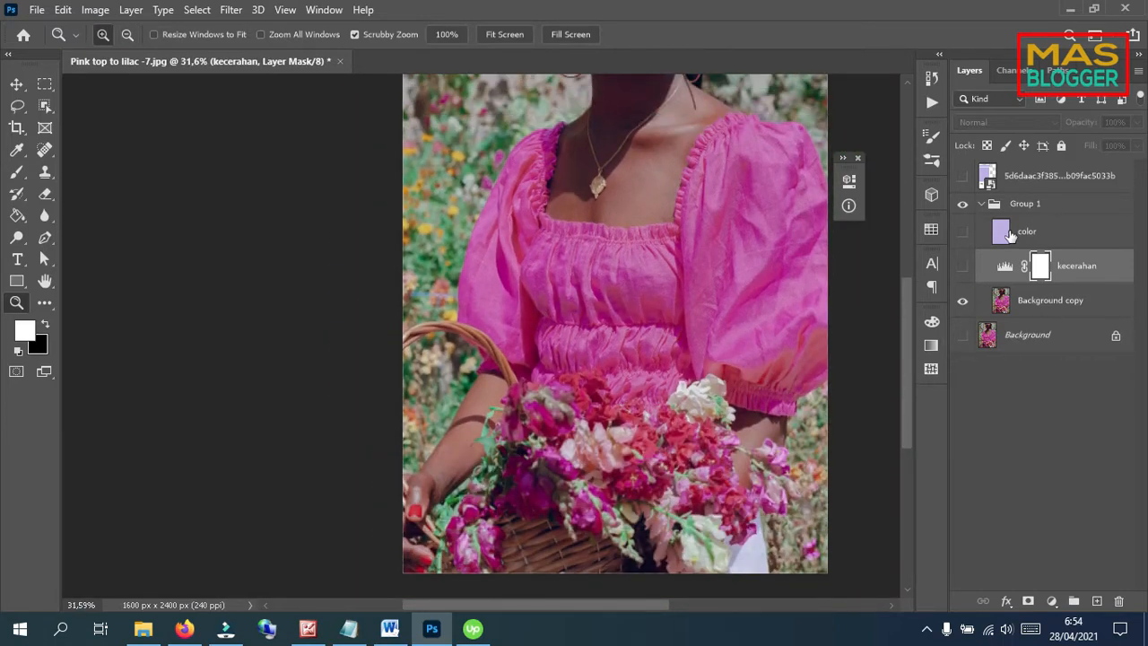
scroll(781, 359, "up", 9)
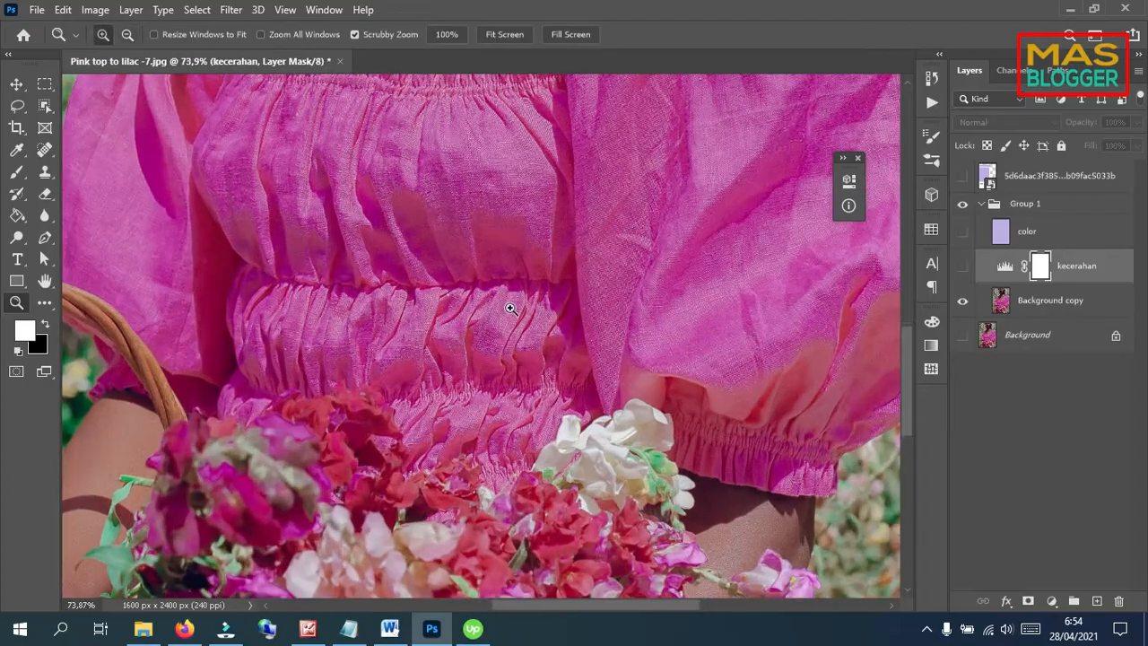
scroll(359, 255, "down", 8)
scroll(590, 280, "up", 3)
scroll(592, 279, "up", 2)
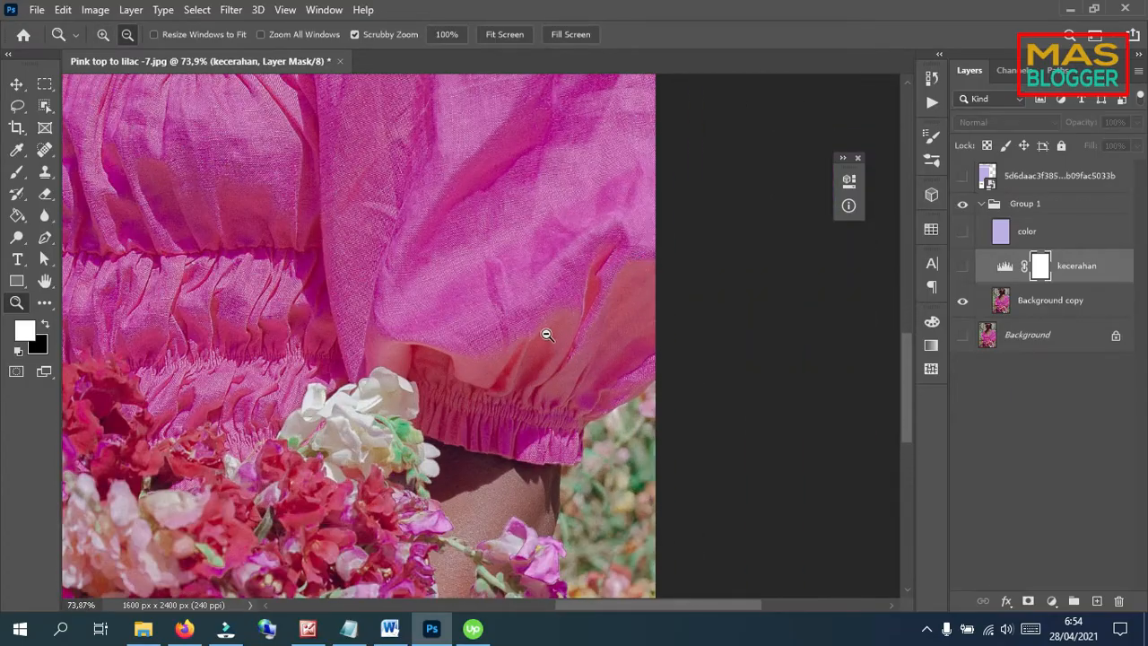
- Activate the Pen tool in Path mode for tracing the pink sleeve's lower edge
scroll(547, 335, "up", 2)
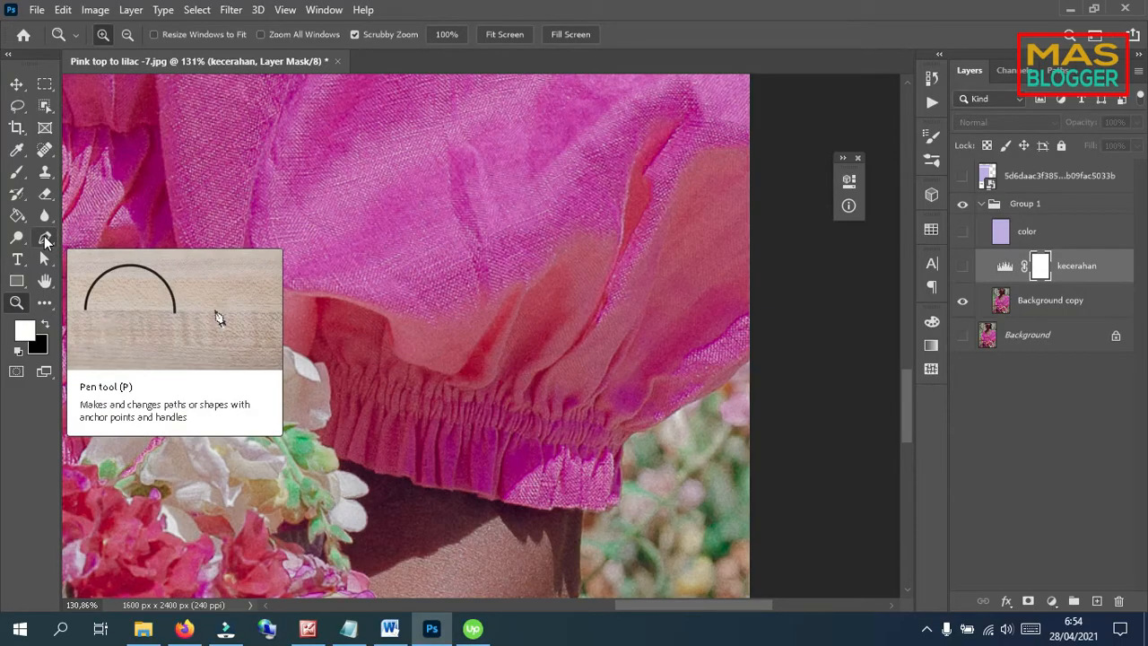
left_click_drag(47, 237, 102, 235)
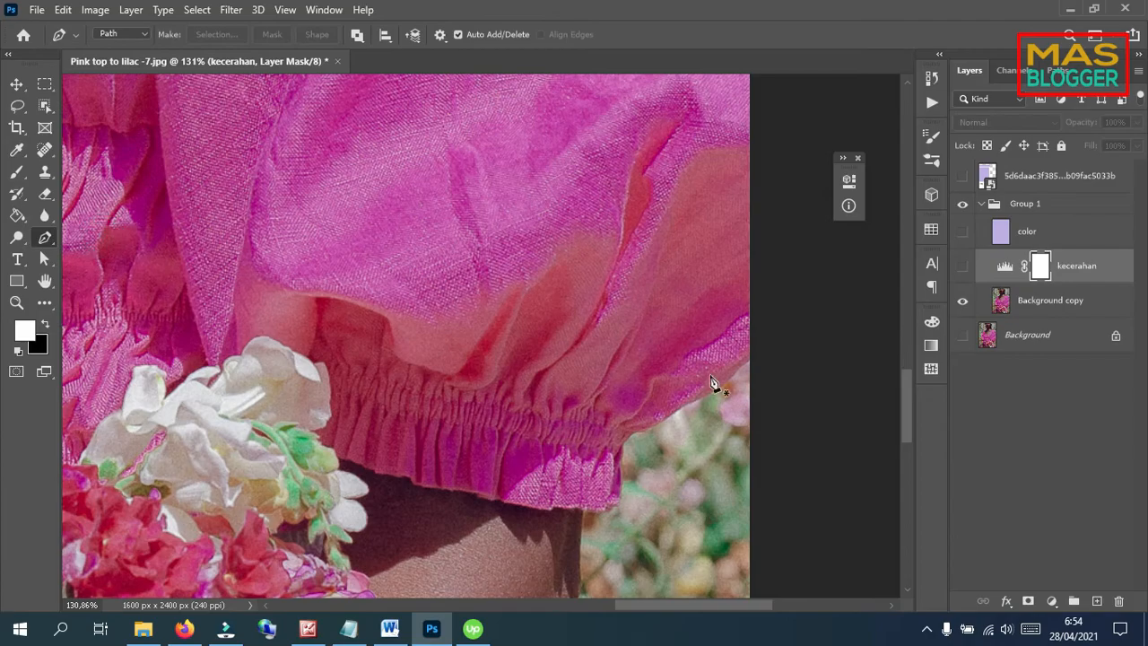
scroll(713, 384, "up", 2)
- Check the current tracked session in Upwork and return to Photoshop
left_click(473, 629)
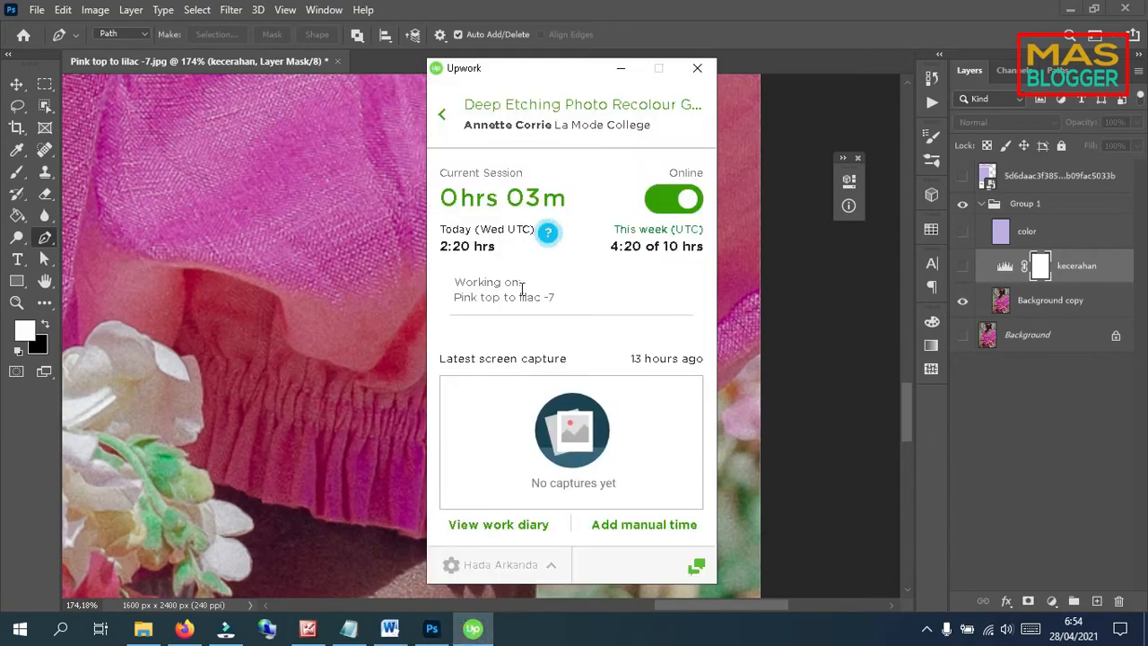
left_click(618, 69)
- Start a pen path at the photo's right border and trace the sleeve's lower edge towards the gathered cuff
scroll(697, 410, "up", 3)
scroll(717, 408, "up", 1)
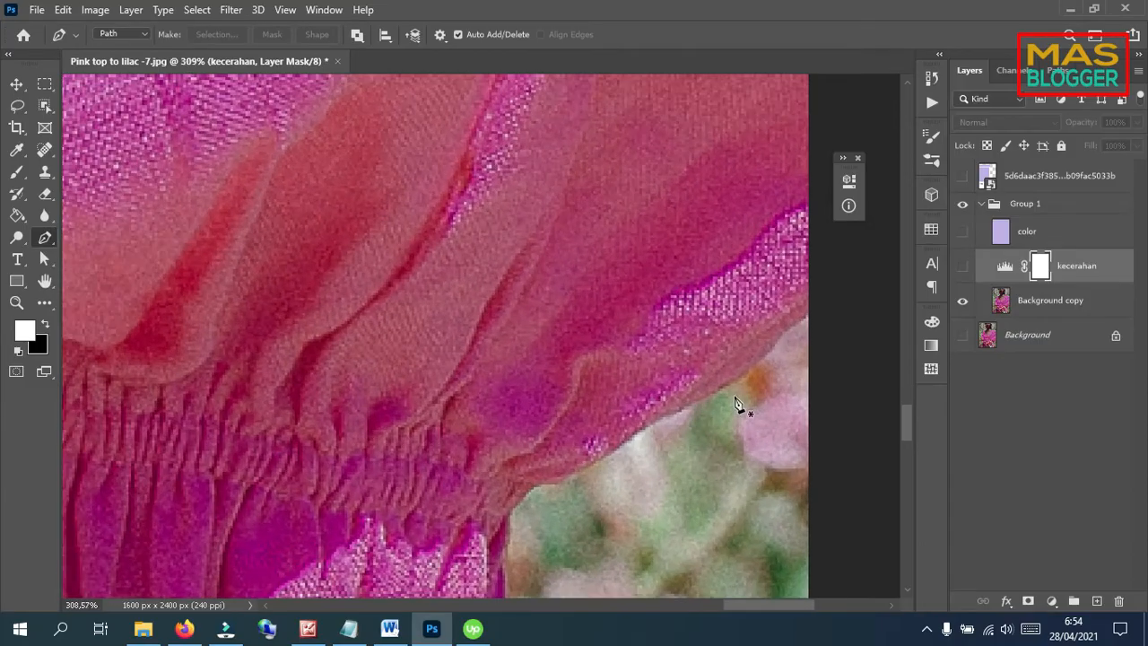
scroll(814, 316, "up", 2)
left_click(813, 302)
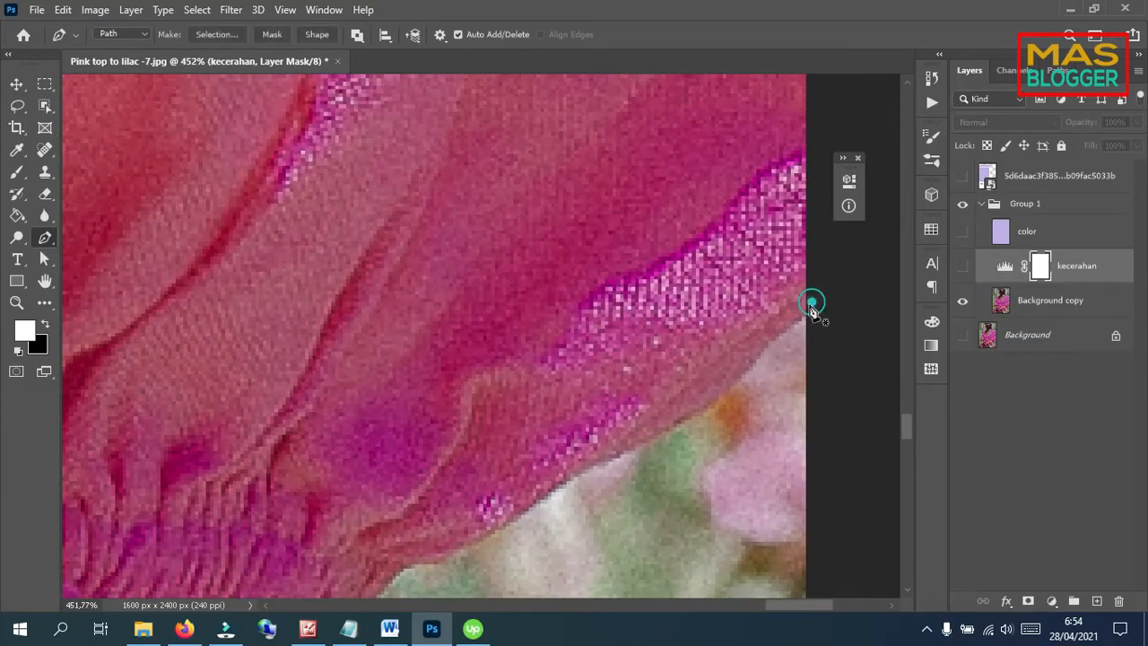
left_click(795, 321)
left_click(777, 336)
left_click(771, 341)
left_click(764, 348)
left_click(758, 355)
left_click(748, 366)
left_click(738, 376)
left_click(729, 385)
left_click(716, 397)
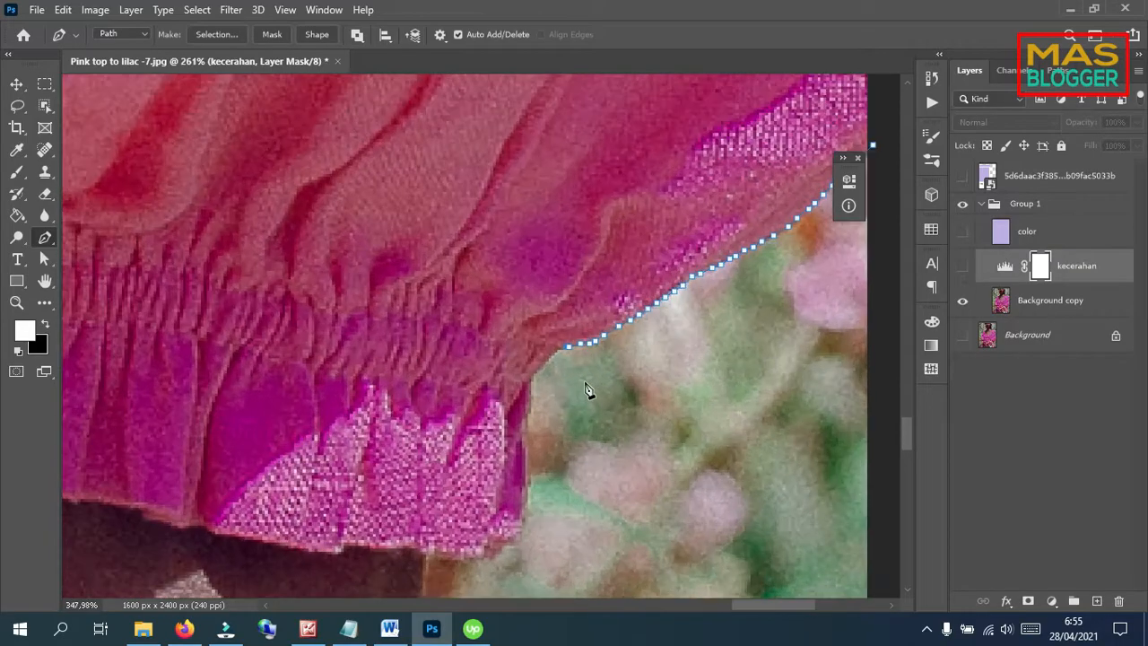
scroll(585, 390, "up", 2)
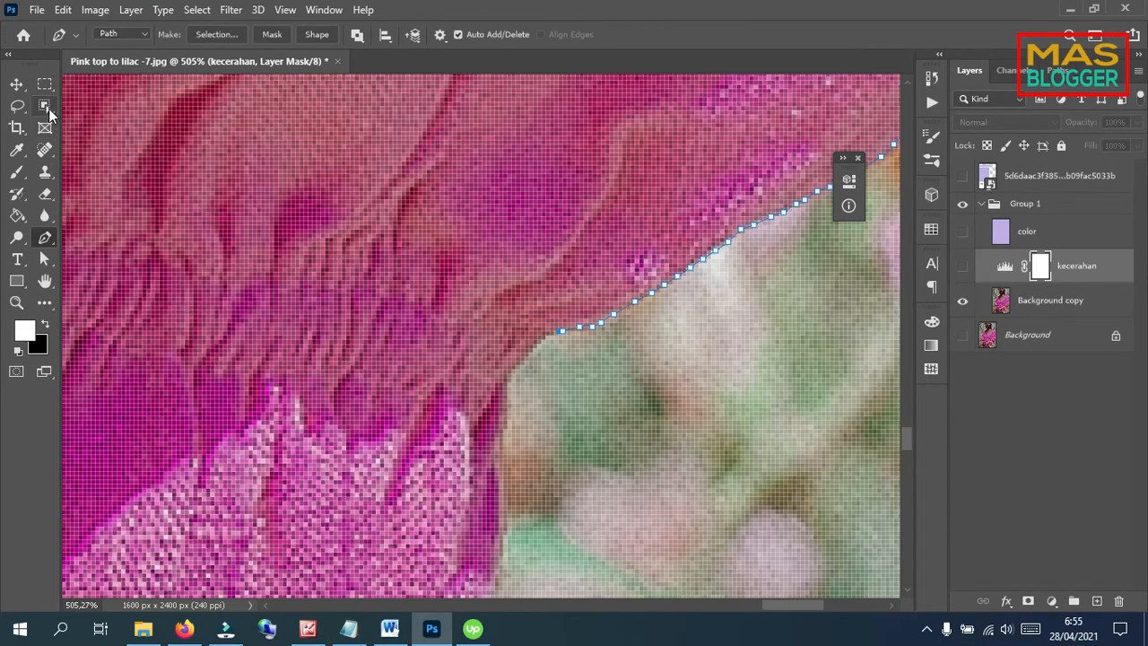
left_click(48, 108)
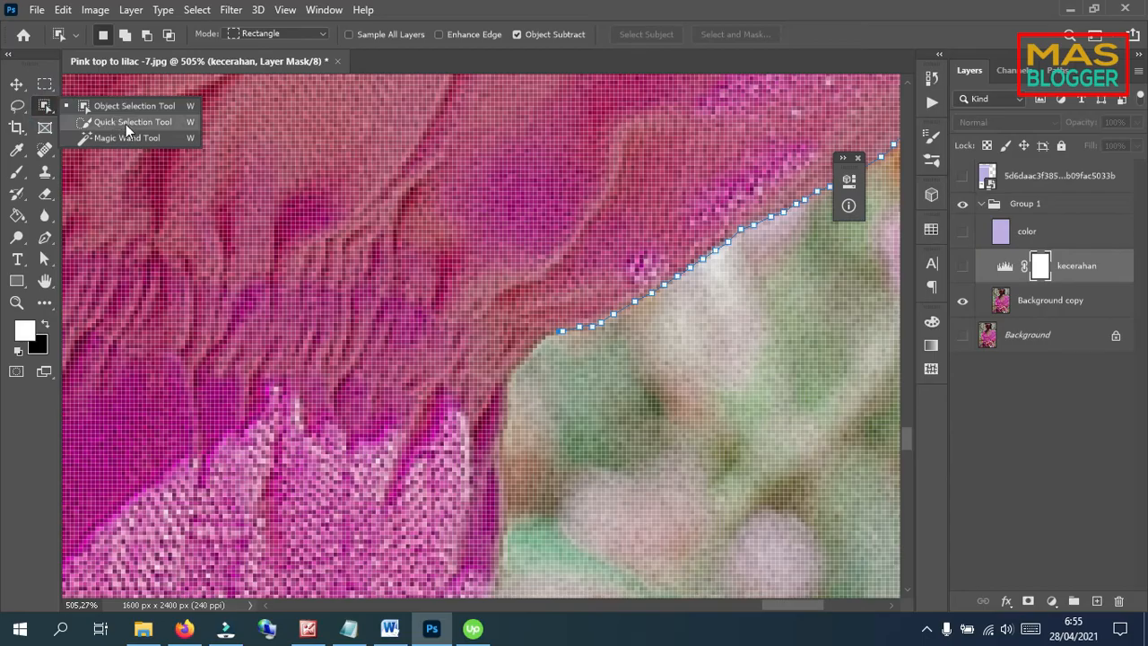
left_click(815, 13)
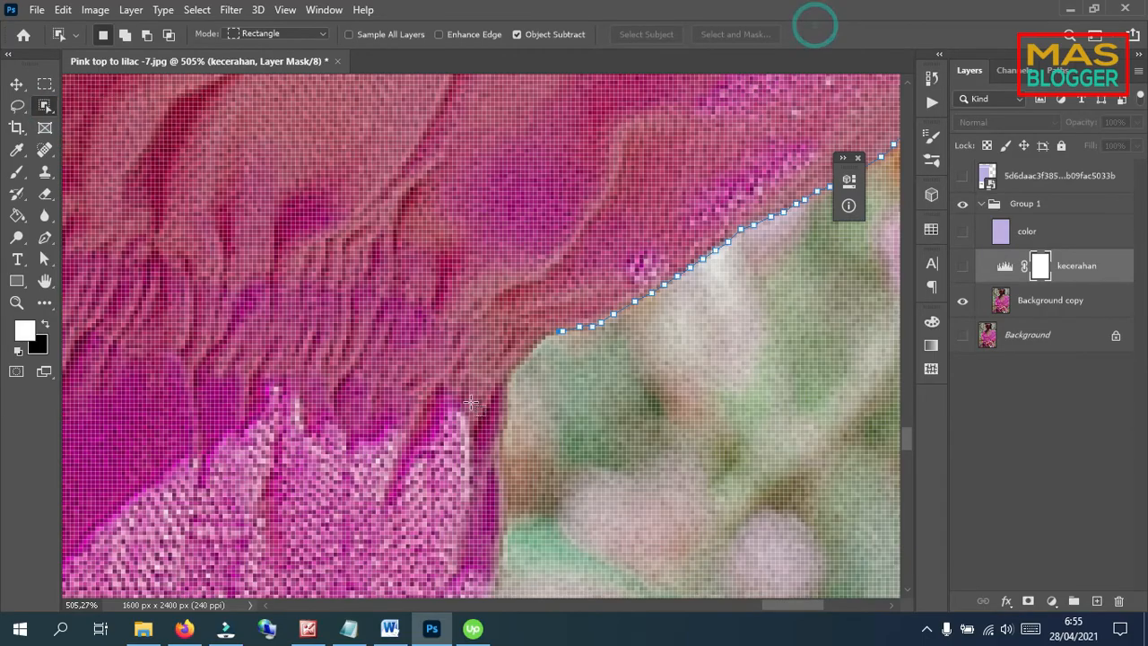
left_click(45, 238)
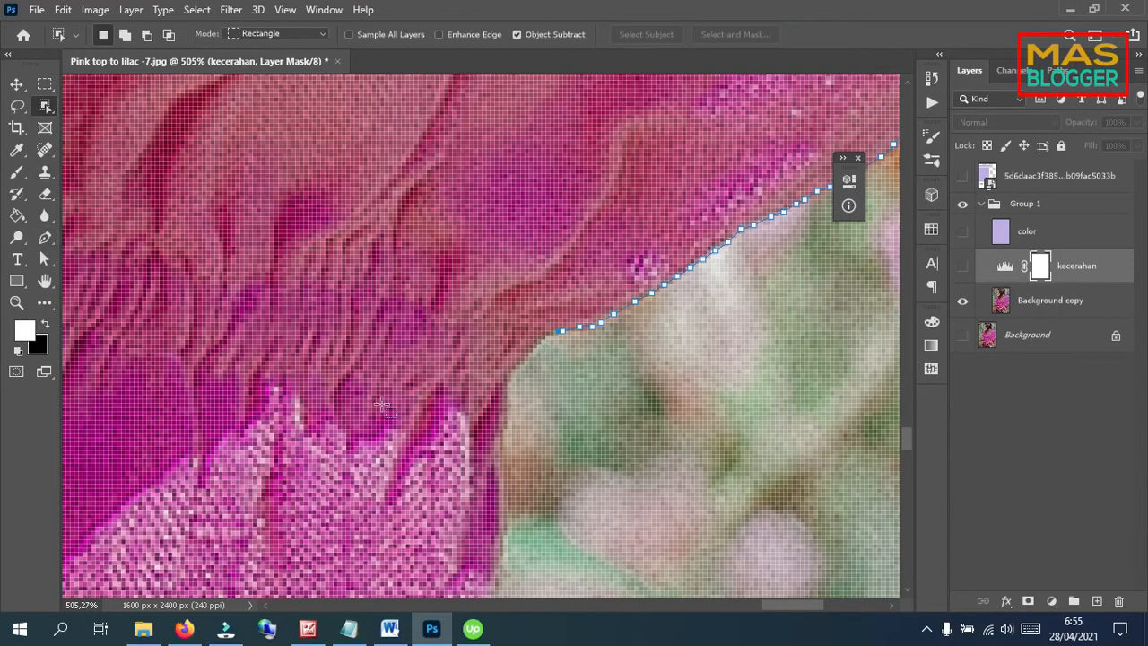
- Continue the pen path around the bend where the sleeve meets the gathered cuff
left_click(549, 332)
left_click(534, 346)
left_click(521, 361)
left_click(513, 373)
left_click(508, 387)
left_click(506, 402)
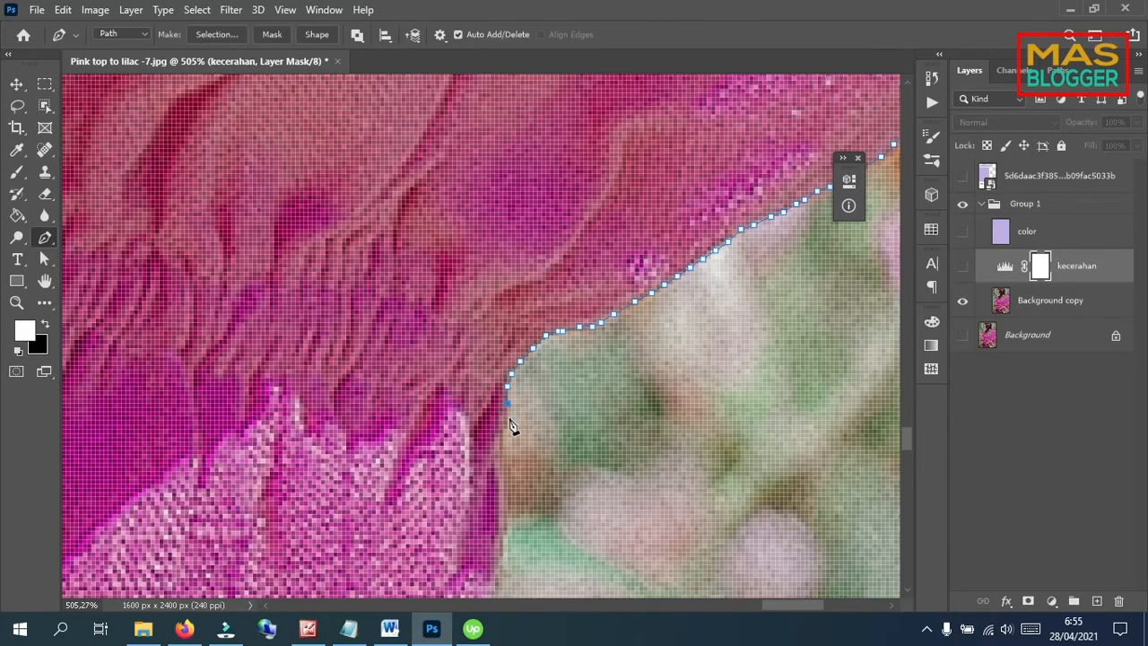
- Trace the pen path along the cuff's hem above the arm, up to the green flower buds
scroll(509, 425, "down", 3)
scroll(414, 437, "up", 2)
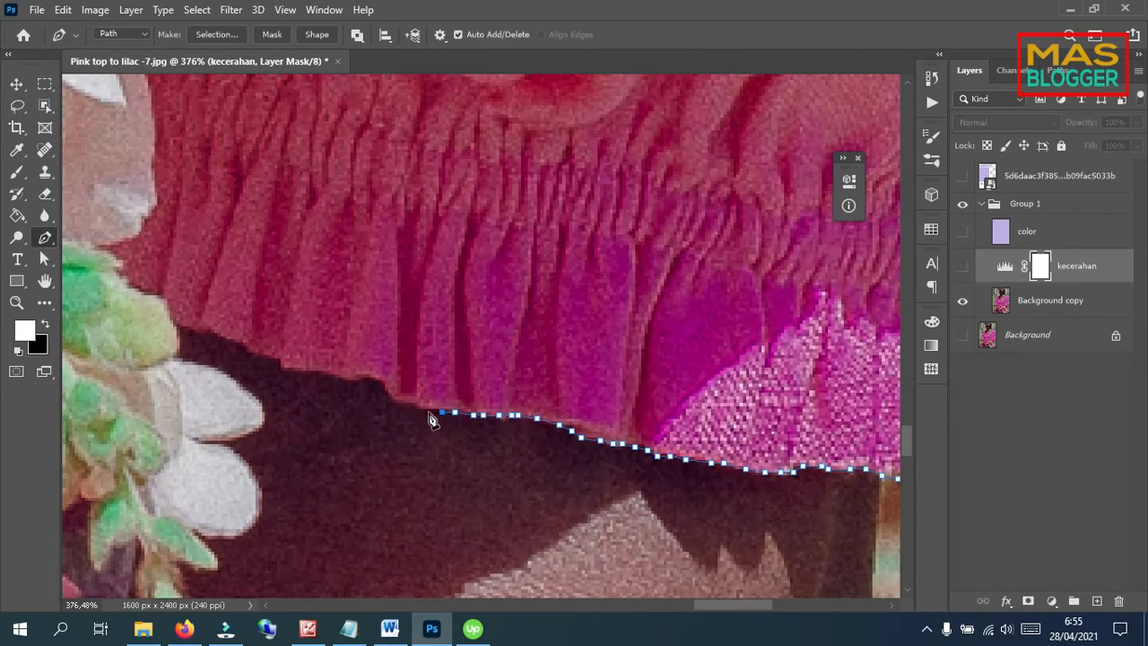
left_click(425, 409)
left_click(414, 404)
left_click(391, 396)
left_click(380, 387)
left_click(369, 377)
left_click(357, 377)
left_click(341, 379)
left_click(328, 374)
left_click(315, 371)
left_click(292, 368)
left_click(279, 368)
left_click(277, 354)
left_click(254, 351)
left_click(242, 346)
left_click(229, 340)
left_click(217, 335)
left_click(205, 332)
left_click(193, 329)
left_click(182, 327)
left_click(177, 324)
left_click(170, 319)
- Extend the pen path along the upper edge of the green buds beside the cuff
left_click(170, 303)
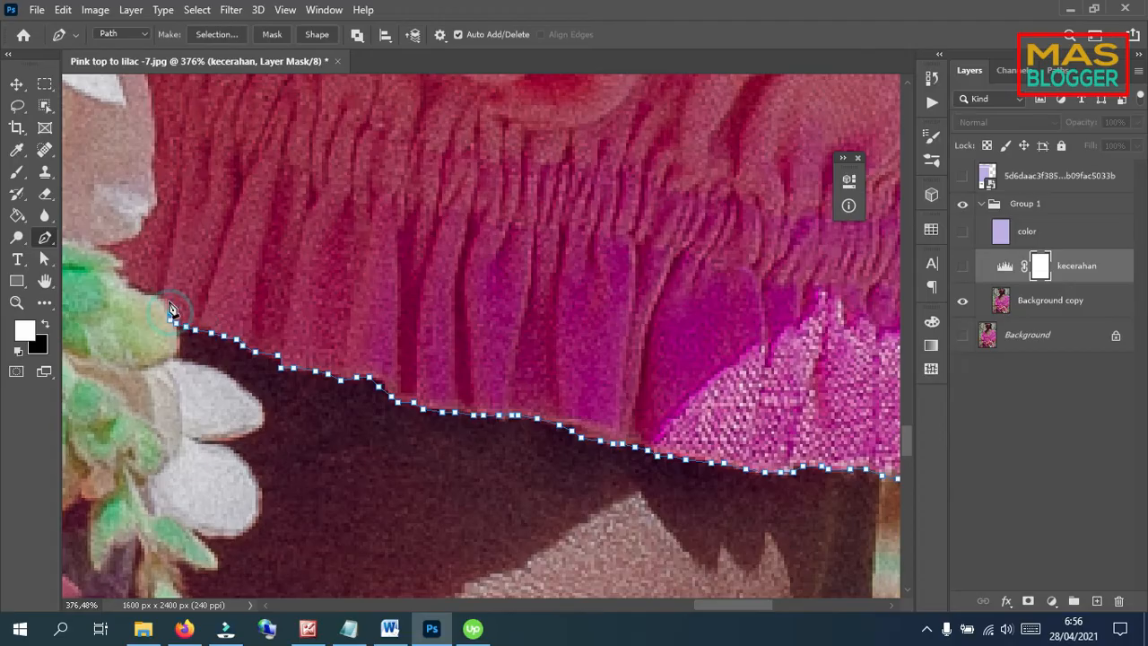
left_click(161, 294)
left_click(146, 292)
left_click(140, 292)
left_click(133, 288)
- Trace the pen path up the edge of the large white petal next to the cuff
scroll(610, 287, "down", 3)
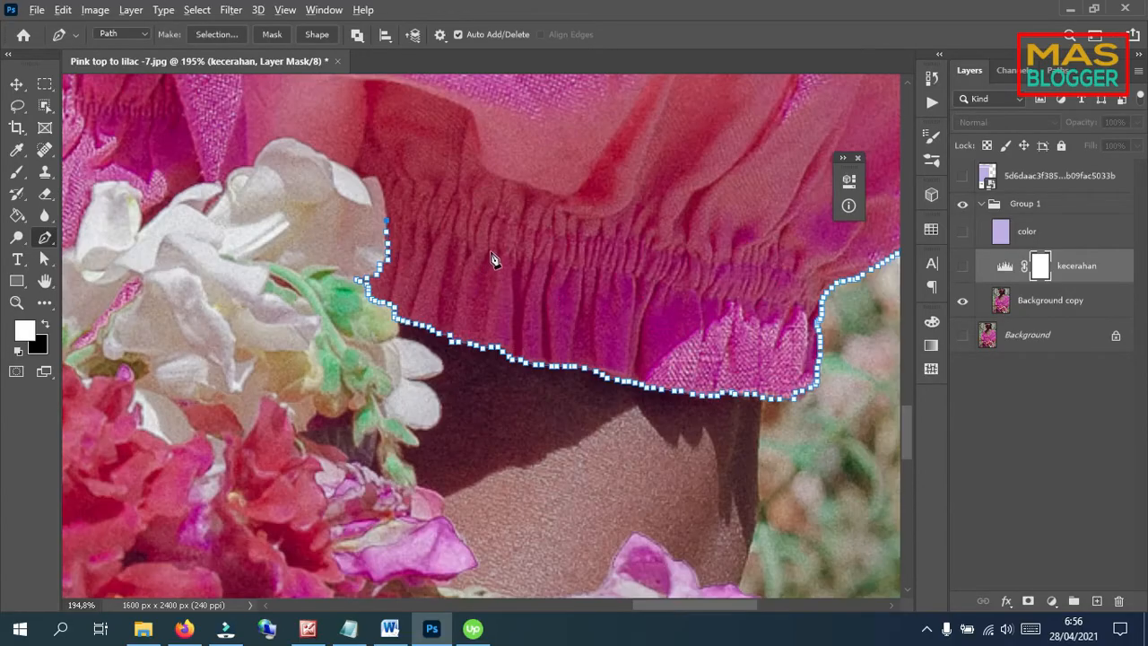
scroll(427, 182, "down", 2)
scroll(440, 187, "up", 6)
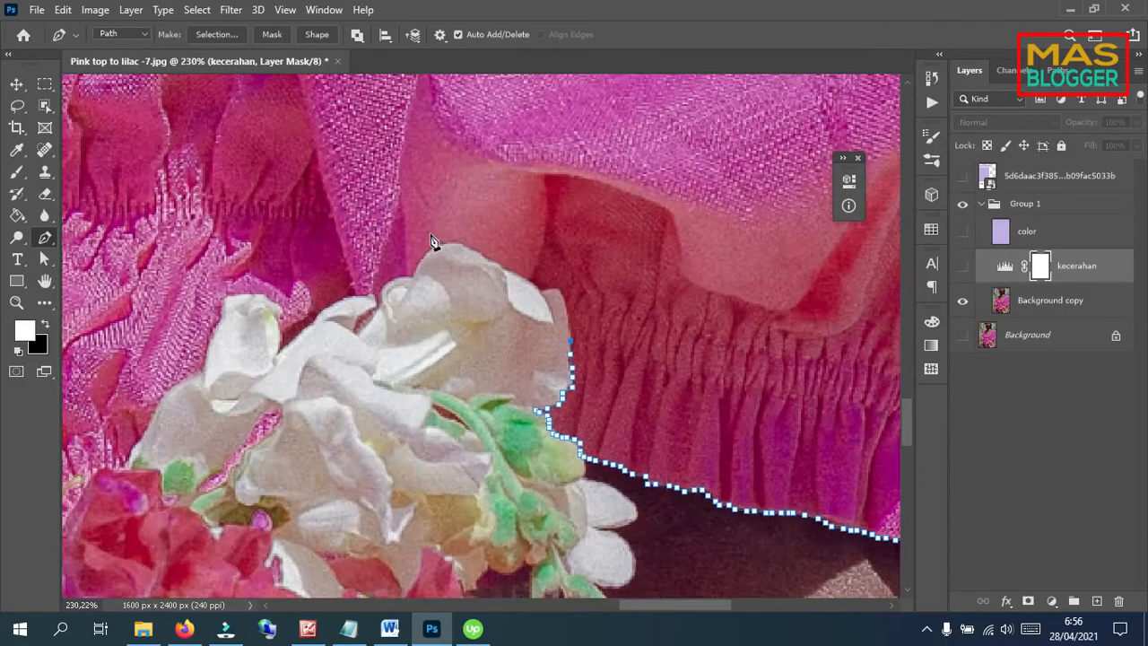
scroll(658, 349, "up", 1)
scroll(671, 362, "down", 1)
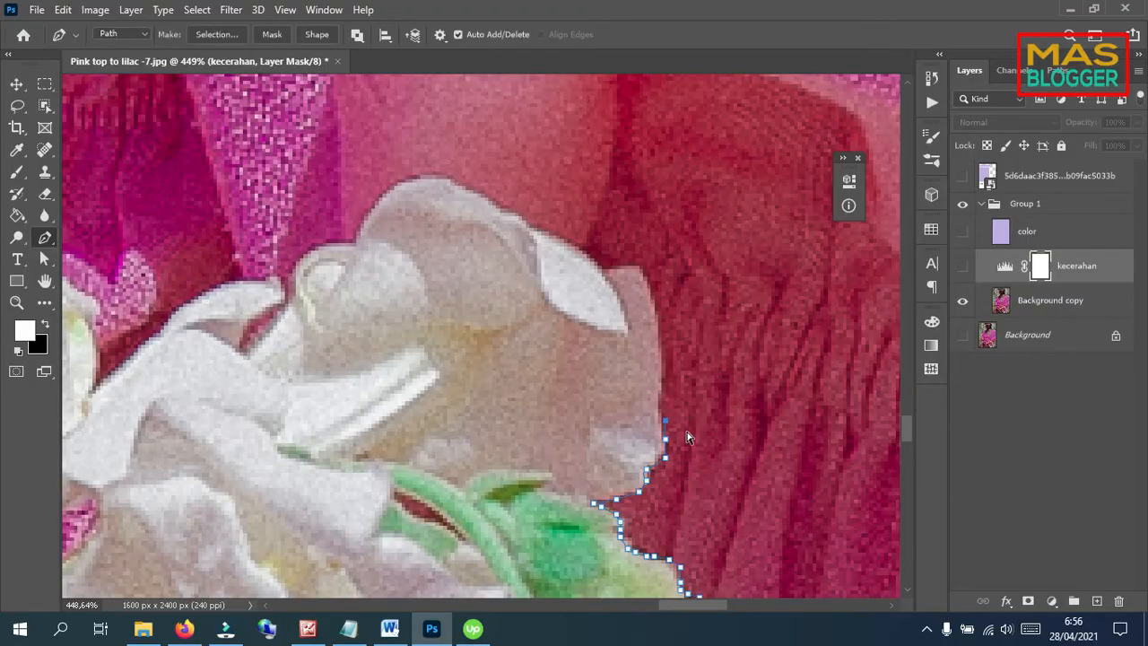
left_click(661, 419)
left_click(662, 404)
left_click(662, 382)
left_click(661, 360)
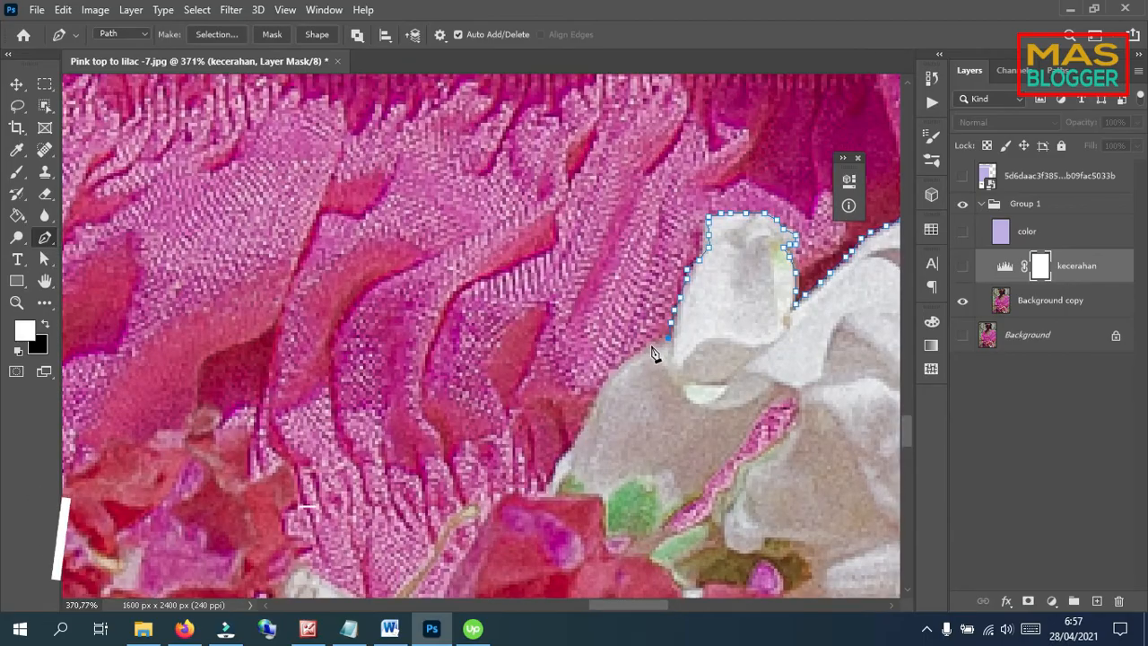
- Continue the pen path down the white flower's outer edge to the red petals
left_click(653, 344)
left_click(637, 354)
left_click(617, 366)
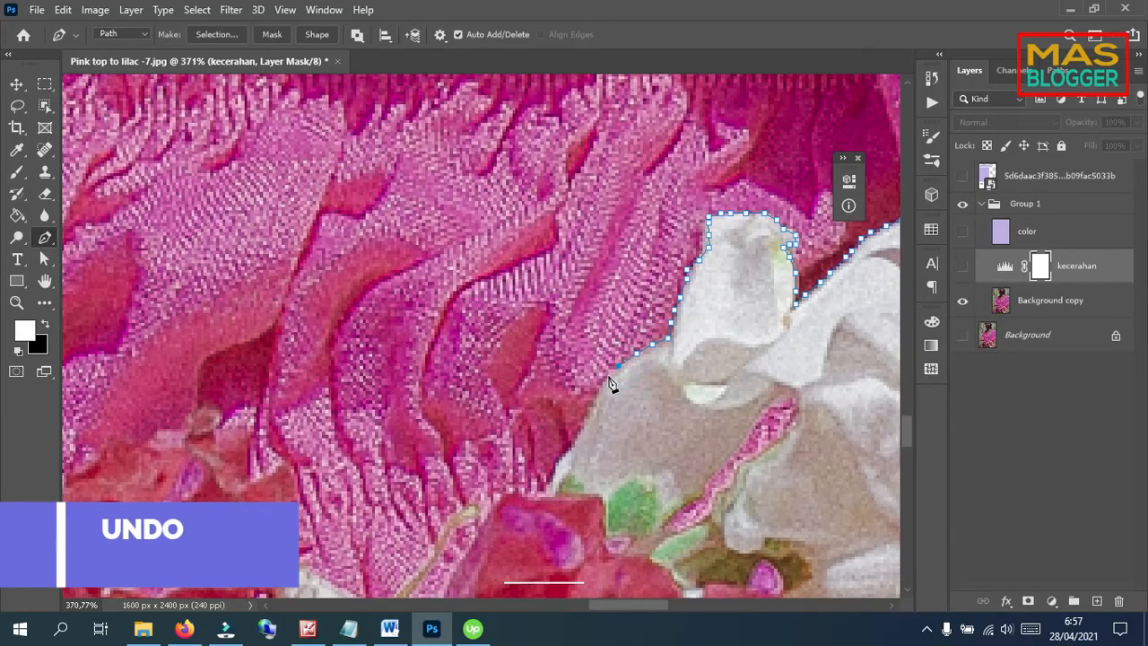
left_click(607, 377)
left_click(599, 392)
left_click(590, 414)
left_click(576, 434)
left_click(562, 454)
left_click(556, 467)
left_click(556, 478)
left_click(542, 490)
left_click(536, 497)
scroll(722, 346, "down", 3)
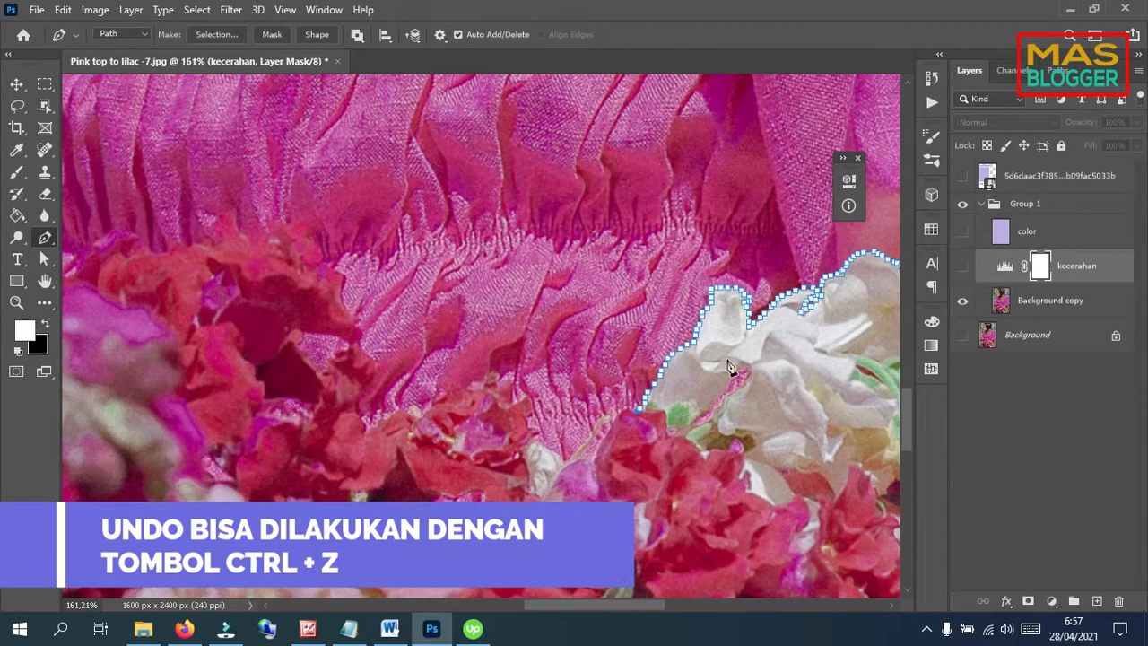
scroll(643, 468, "up", 1)
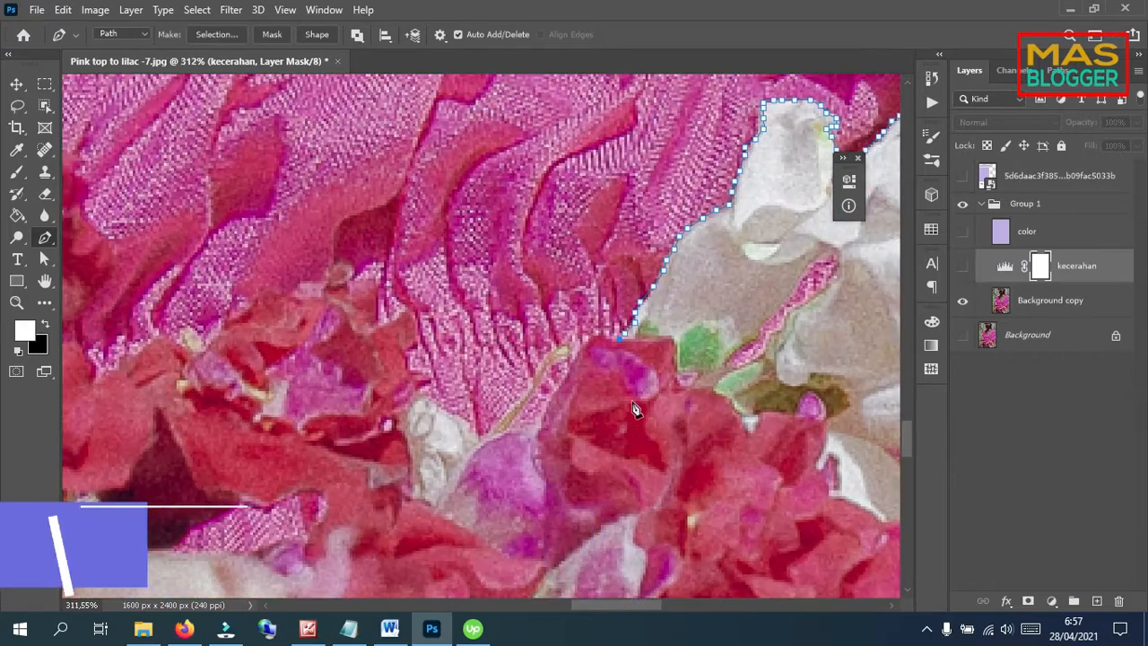
- Look at the Upwork time tracker's session and screen capture status, and return to Photoshop
left_click(472, 628)
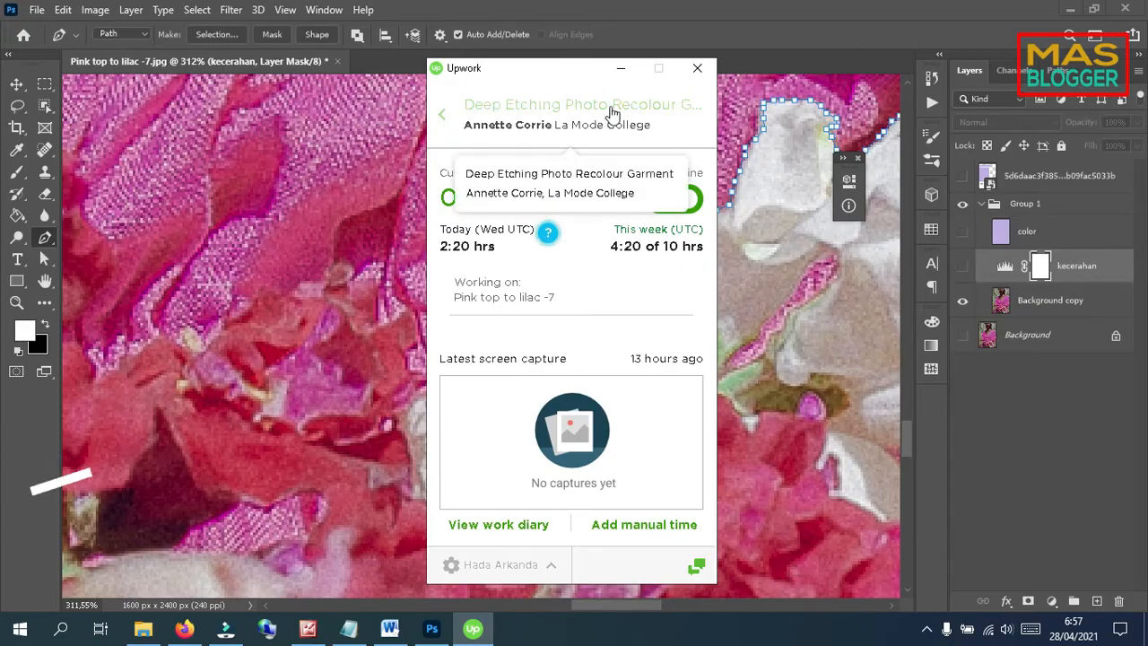
left_click(621, 68)
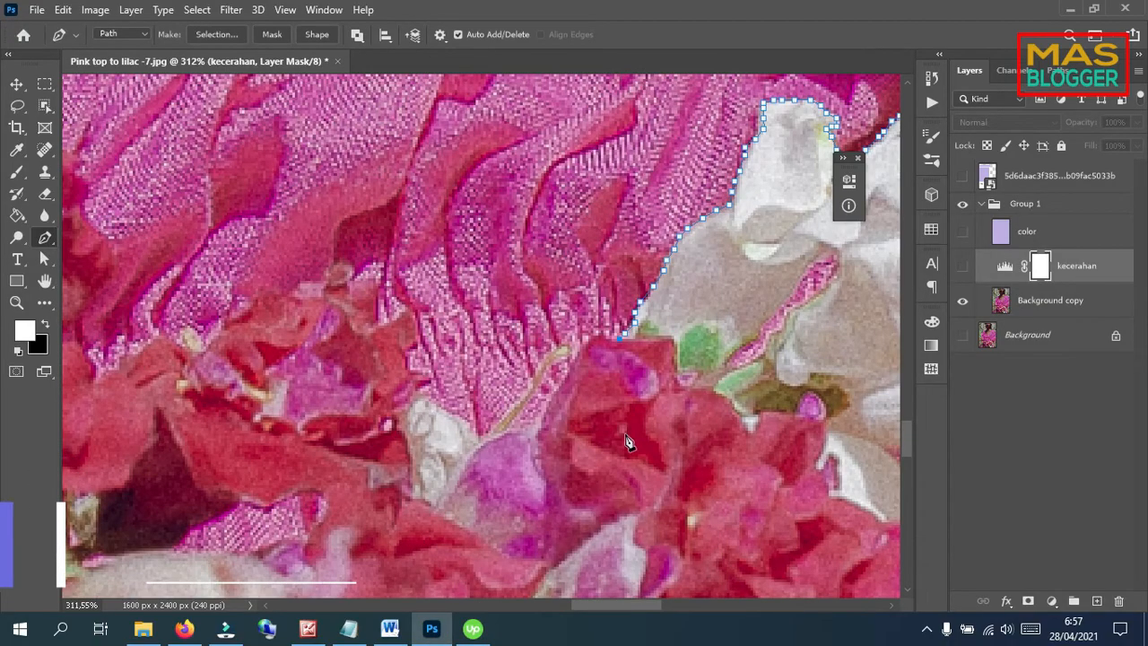
- Trace the pen path down the red petal's edge and across the tip of the fabric to the small white bud
left_click(596, 337)
left_click(586, 344)
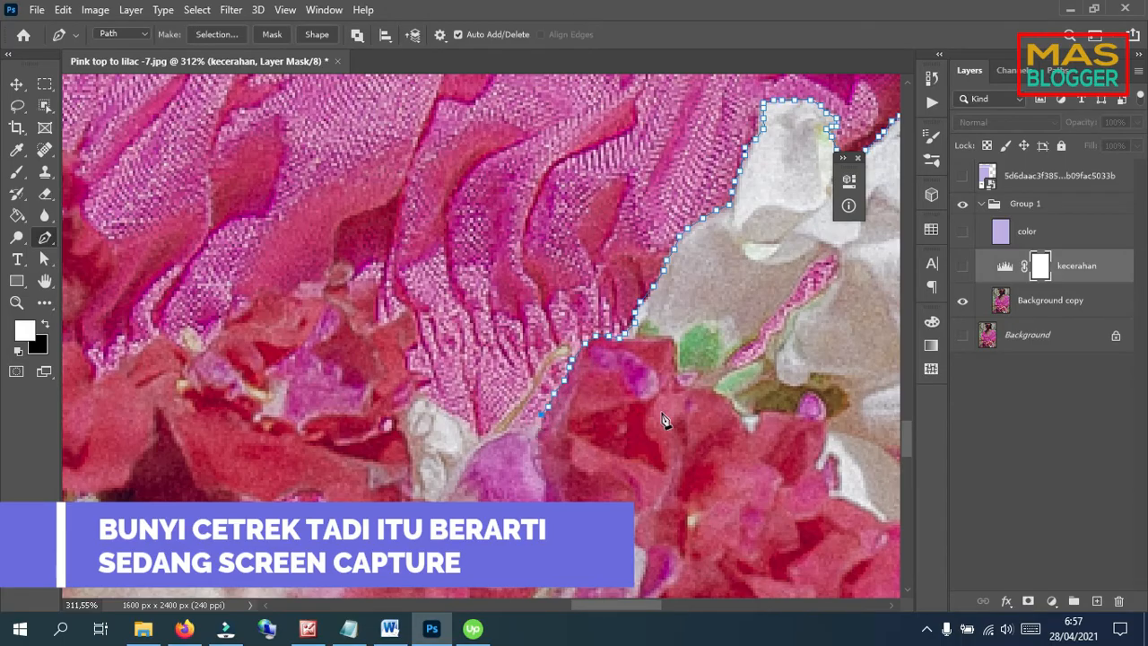
scroll(664, 419, "down", 2)
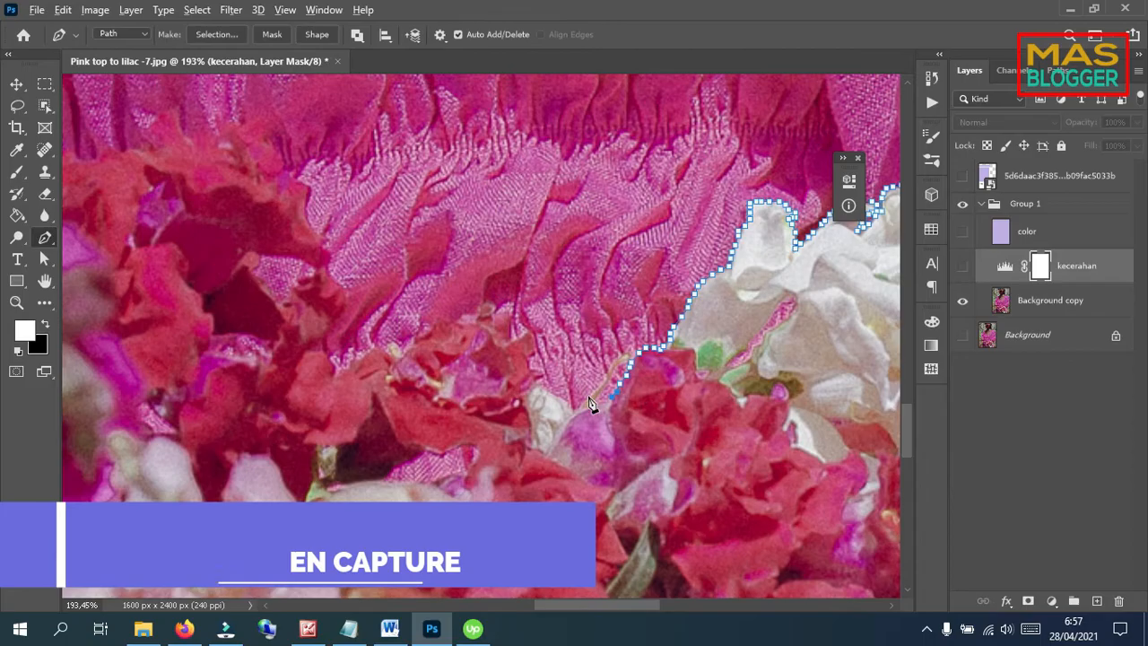
scroll(591, 405, "up", 3)
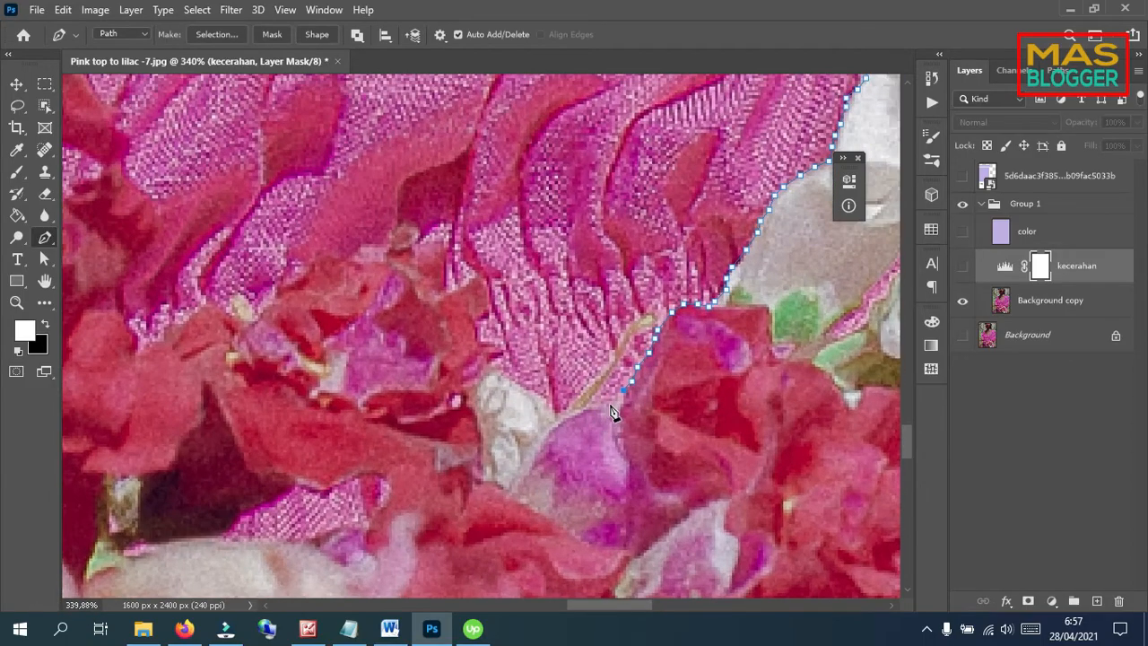
left_click(564, 416)
scroll(655, 372, "down", 2)
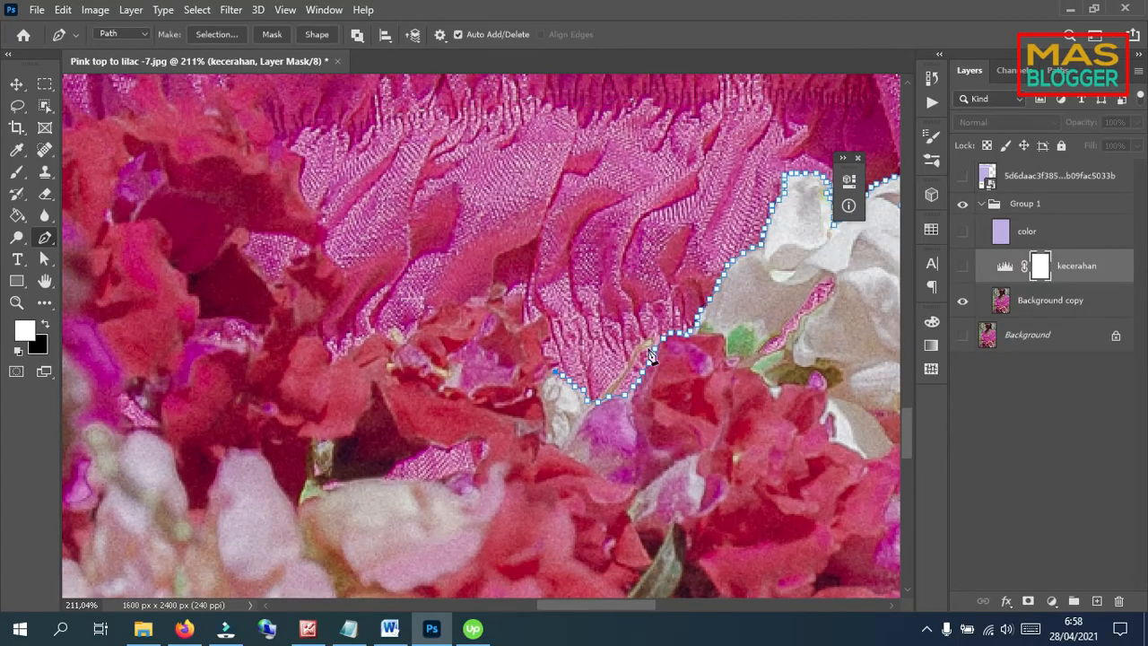
- Extend the pen path from the small white bud up along the side of the red flower
scroll(558, 371, "up", 2)
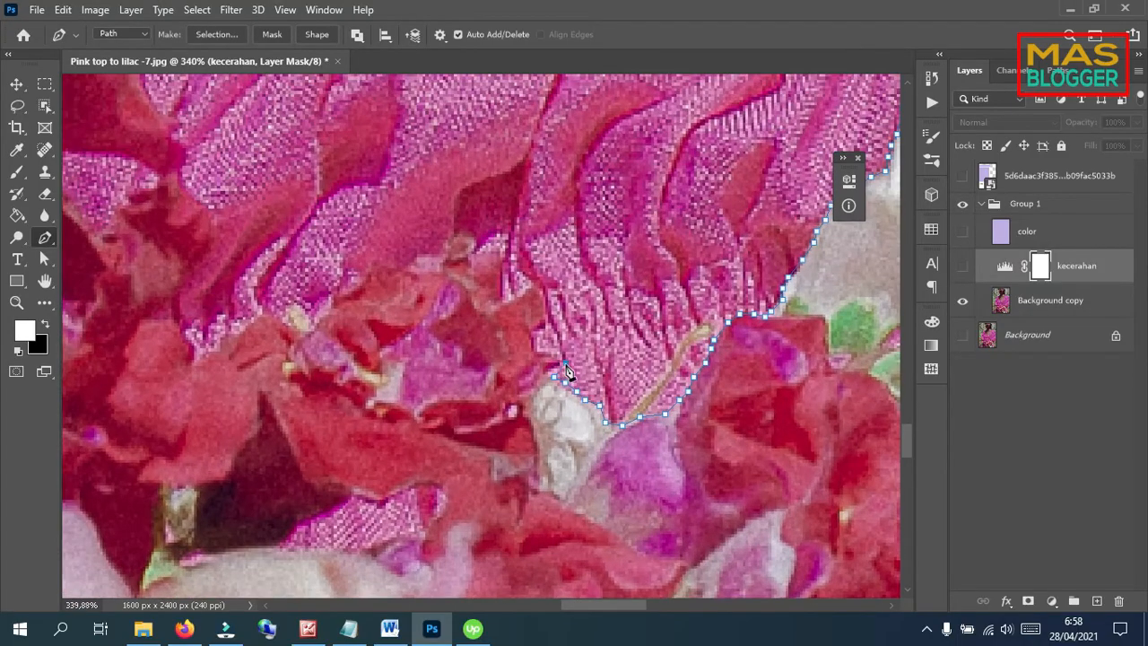
left_click(533, 345)
left_click(531, 330)
left_click(540, 322)
left_click(550, 319)
left_click(547, 306)
left_click(548, 291)
left_click(550, 284)
left_click(527, 284)
left_click(499, 303)
- Trace the pen path over the top of the red flower, following its border with the ruffled fabric
scroll(639, 313, "down", 2)
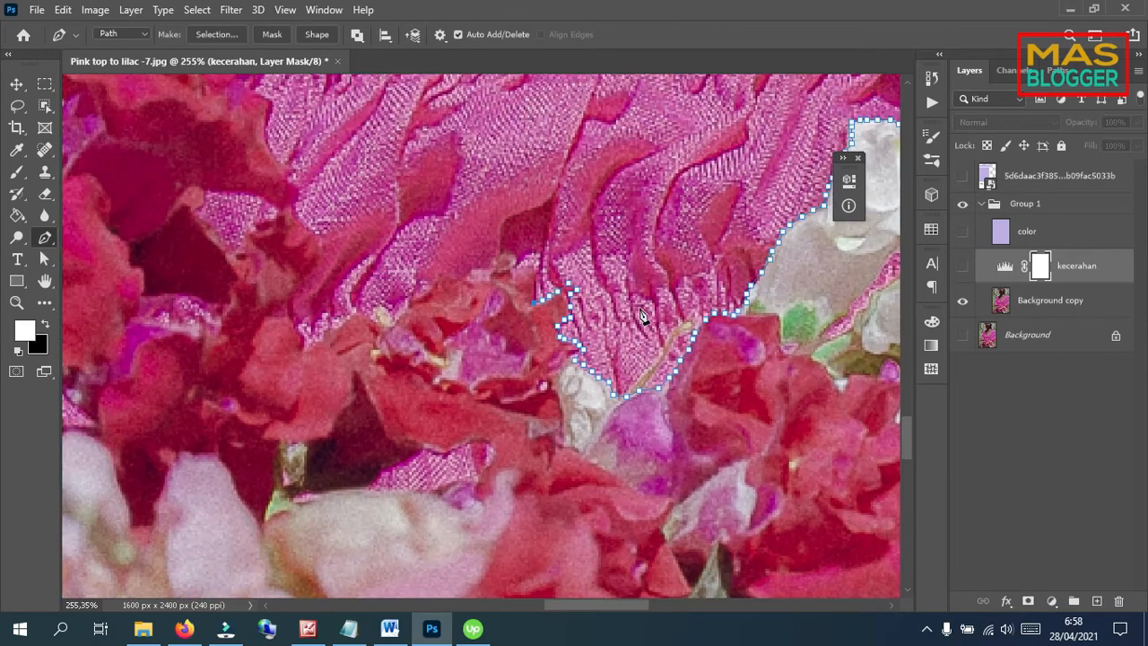
scroll(518, 275, "up", 2)
left_click(539, 281)
left_click(544, 268)
left_click(540, 260)
left_click(527, 262)
left_click(513, 263)
left_click(512, 254)
left_click(476, 262)
left_click(453, 273)
left_click(417, 281)
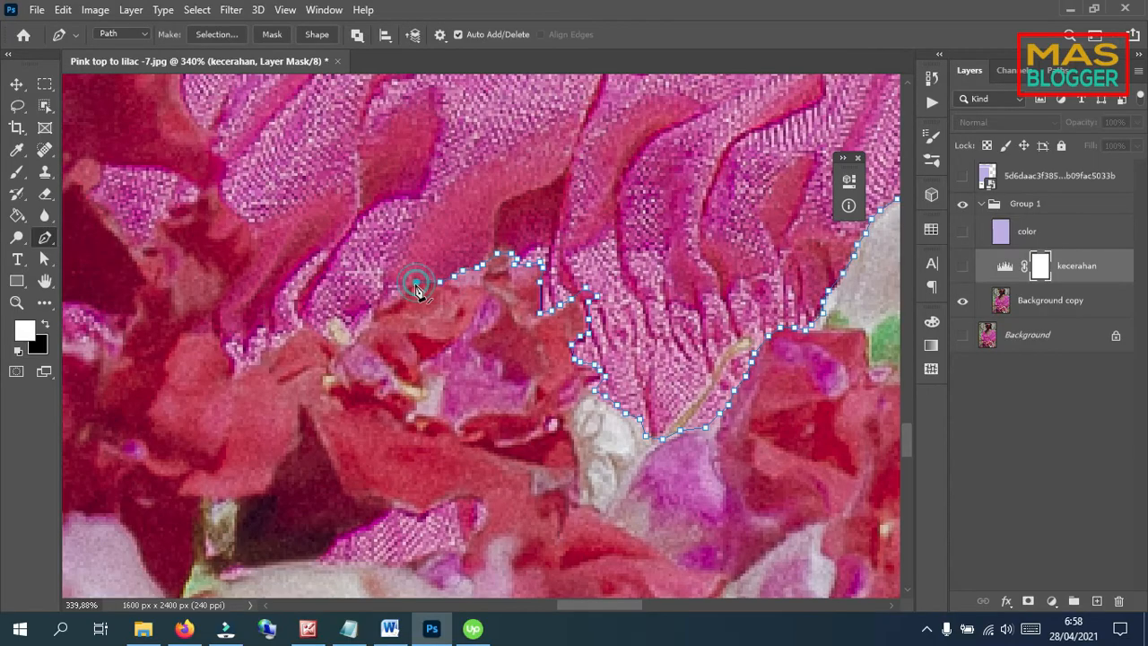
- Continue the pen path past the yellow stamen to the lower left tip of the ruffled fabric
left_click(392, 301)
left_click(387, 284)
left_click(377, 296)
left_click(372, 309)
left_click(368, 321)
left_click(350, 330)
left_click(322, 339)
left_click(282, 343)
left_click(233, 368)
- Trace the pen path up around the dark red petals on the left side of the ruffled fabric
scroll(529, 321, "down", 4)
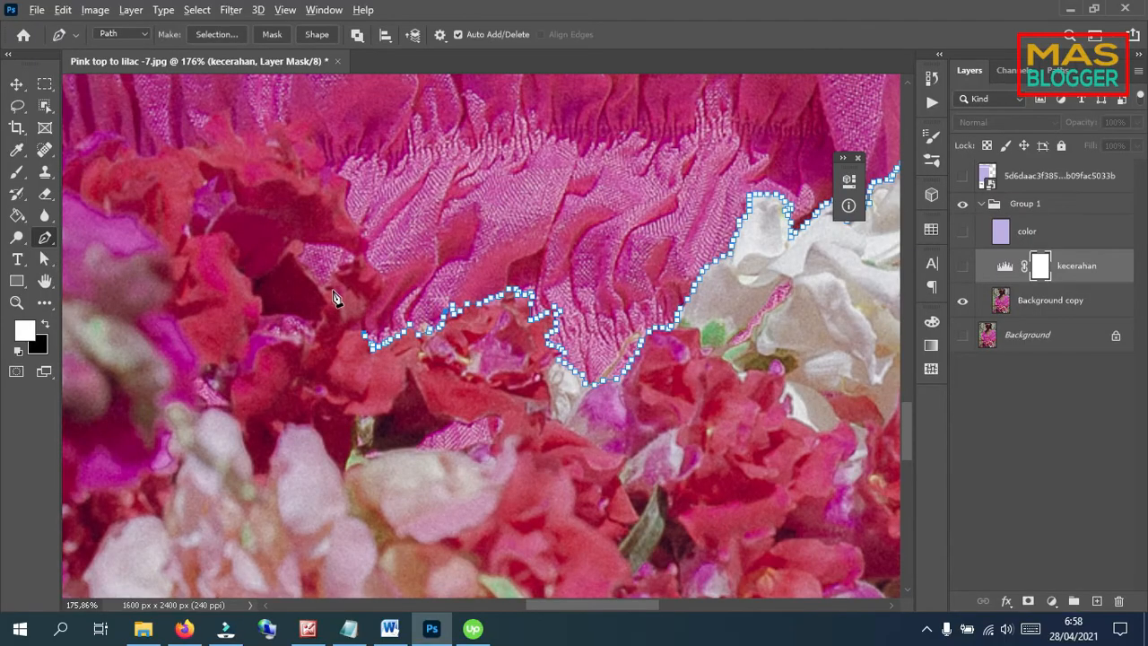
scroll(334, 297, "up", 2)
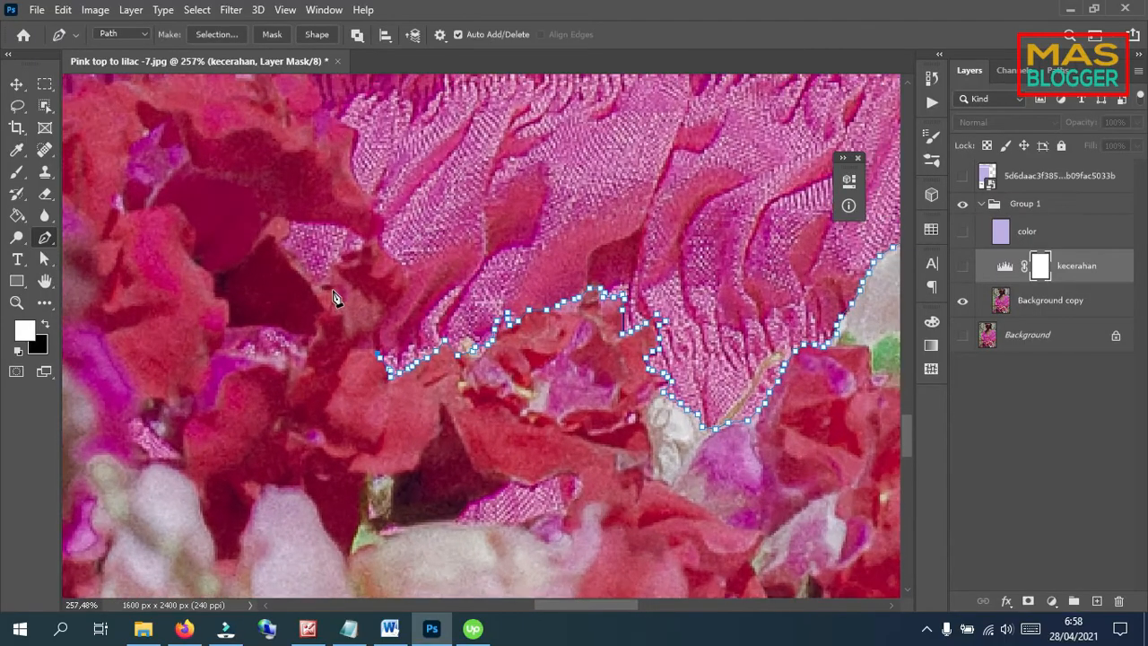
left_click(356, 347)
left_click(380, 327)
left_click(402, 274)
left_click(376, 246)
left_click(359, 247)
- Carry the pen path up and over the upper red petals below the gathered waist
scroll(426, 373, "down", 4)
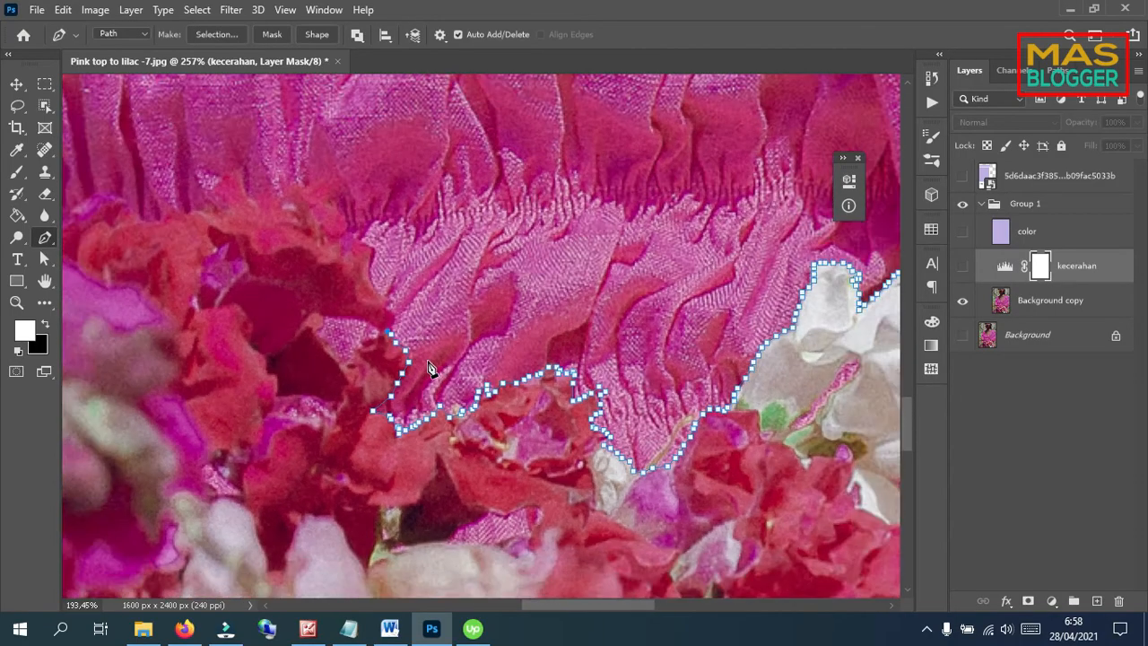
scroll(314, 364, "up", 3)
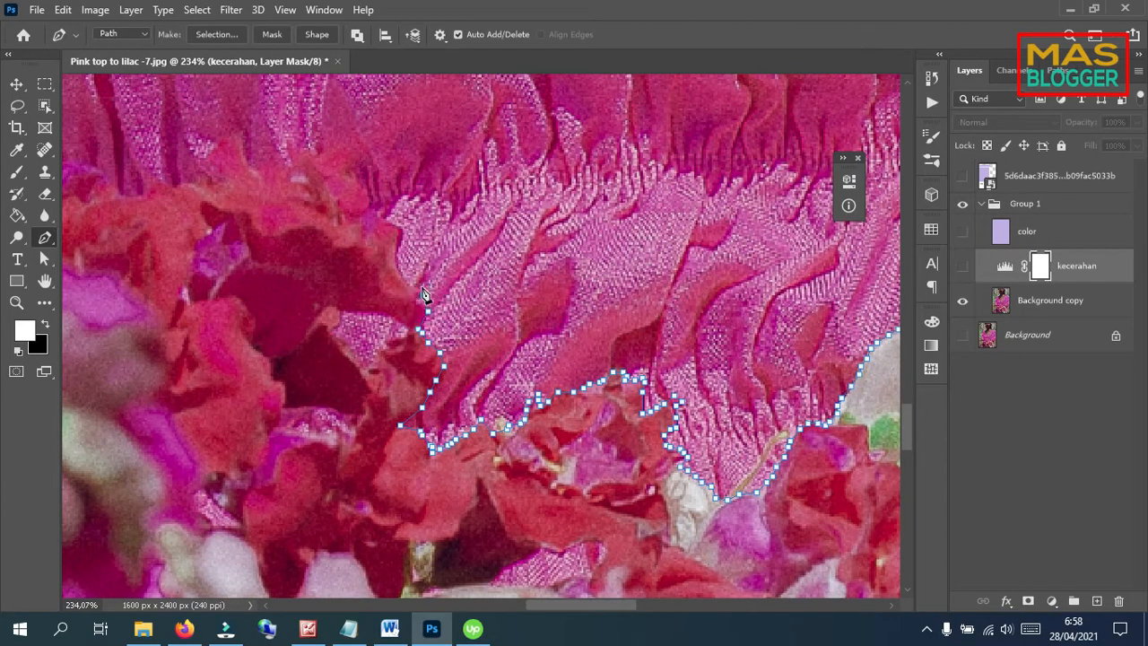
left_click(400, 244)
left_click(363, 231)
scroll(351, 205, "down", 3)
scroll(351, 206, "up", 3)
left_click(412, 215)
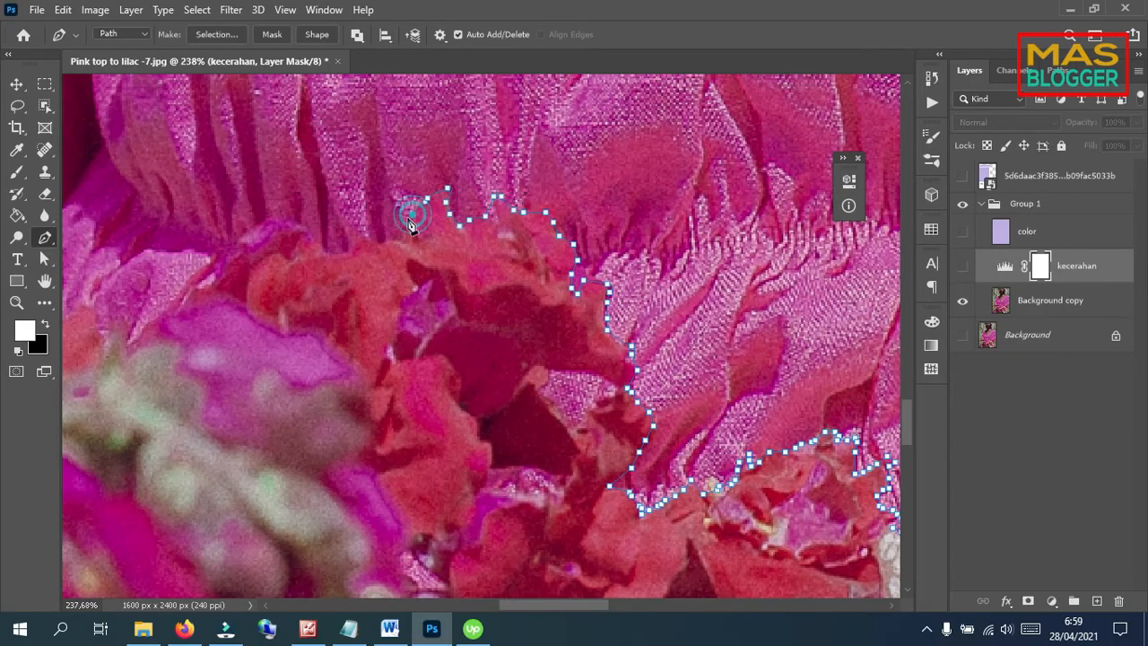
- Continue the pen path along the fabric above the red and purple flowers to the basket handle and start up its edge
left_click(335, 246)
scroll(332, 242, "down", 5)
scroll(330, 94, "up", 4)
left_click(498, 306)
left_click(340, 354)
left_click(266, 346)
scroll(266, 346, "up", 3)
left_click(356, 290)
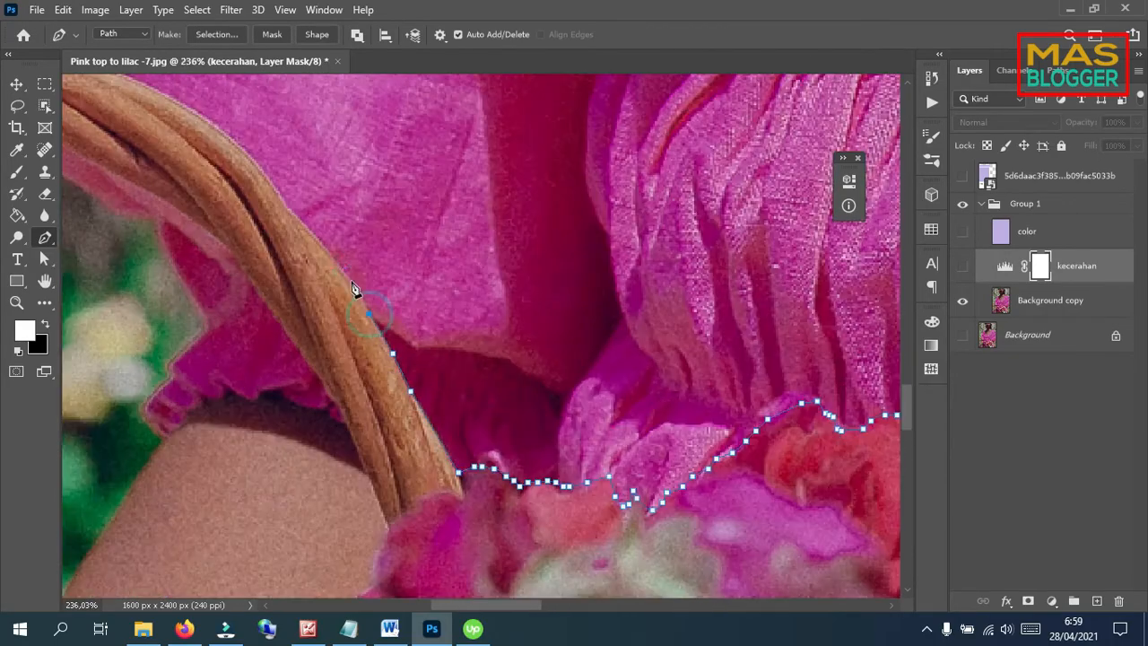
- Trace the pen path along the upper edge of the basket handle to the outer edge of the left sleeve
scroll(388, 240, "up", 3)
left_click(436, 320)
left_click(339, 226)
scroll(621, 301, "down", 4)
scroll(339, 226, "up", 4)
left_click(398, 221)
left_click(272, 187)
- Carry the pen path up the lower part of the left sleeve's outer edge against the garden background
scroll(362, 329, "up", 3)
left_click(361, 328)
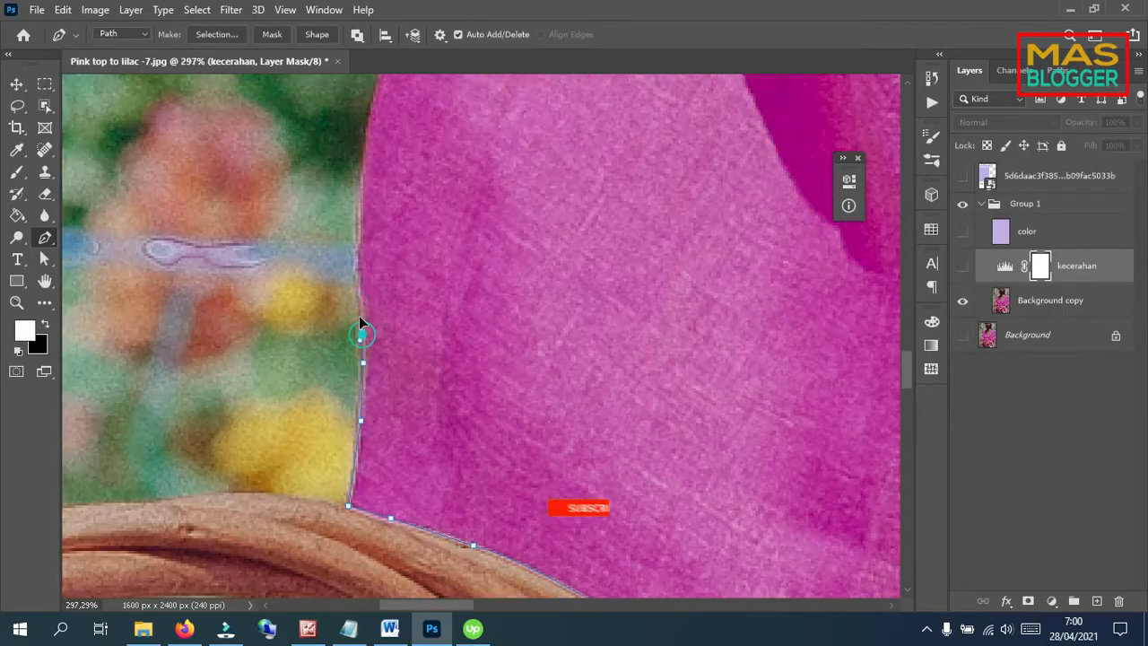
scroll(400, 328, "up", 3)
left_click(399, 328)
left_click(434, 350)
scroll(445, 321, "up", 3)
left_click(618, 179)
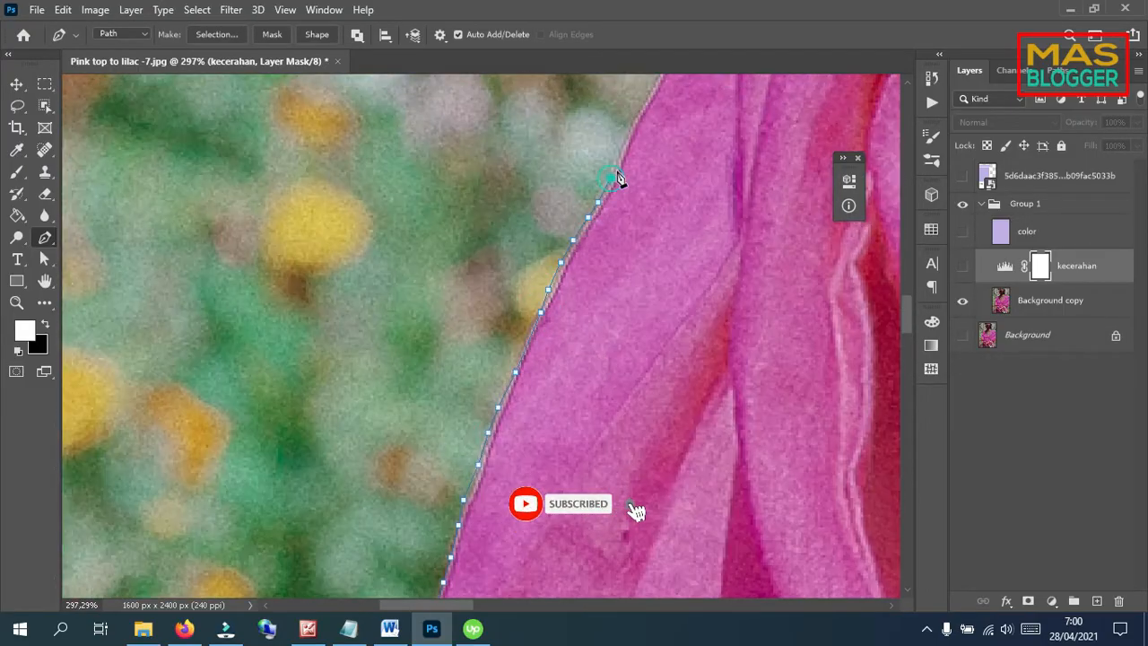
- Extend the pen path up the upper part of the left sleeve's outer edge toward the shoulder
scroll(620, 183, "up", 2)
left_click(687, 180)
scroll(687, 180, "up", 3)
scroll(558, 215, "down", 4)
scroll(664, 179, "up", 3)
left_click(712, 184)
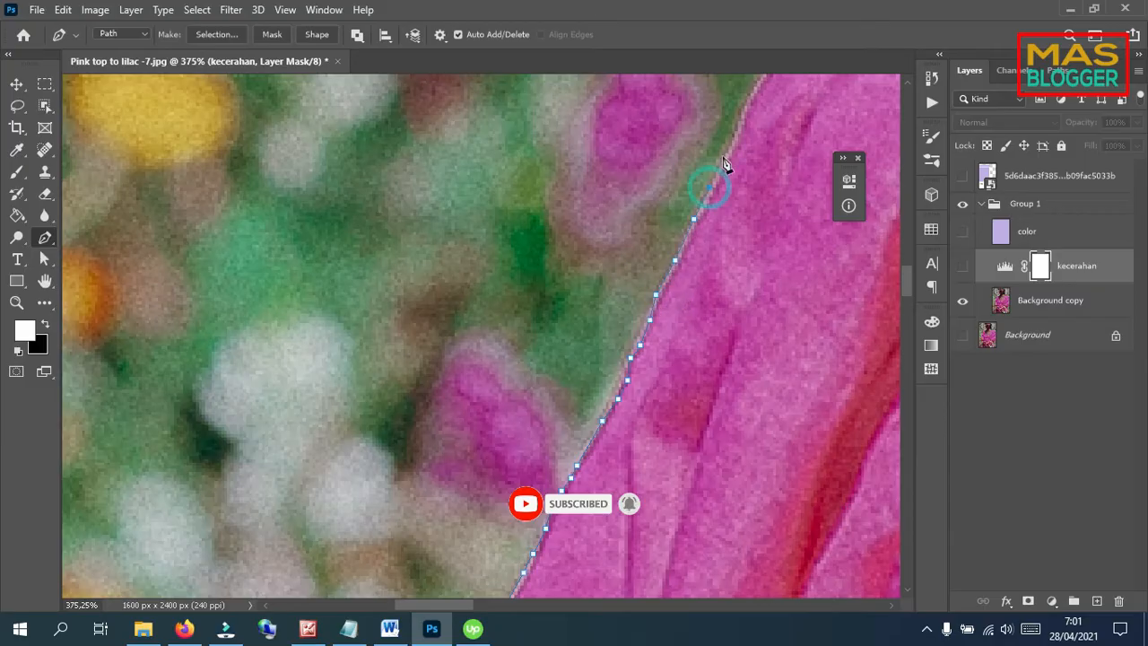
- Trace the pen path over the rounded shoulder curve of the left sleeve
scroll(514, 310, "up", 3)
left_click(508, 314)
left_click(537, 269)
left_click(560, 247)
left_click(574, 228)
left_click(660, 154)
scroll(335, 209, "down", 4)
scroll(812, 185, "up", 3)
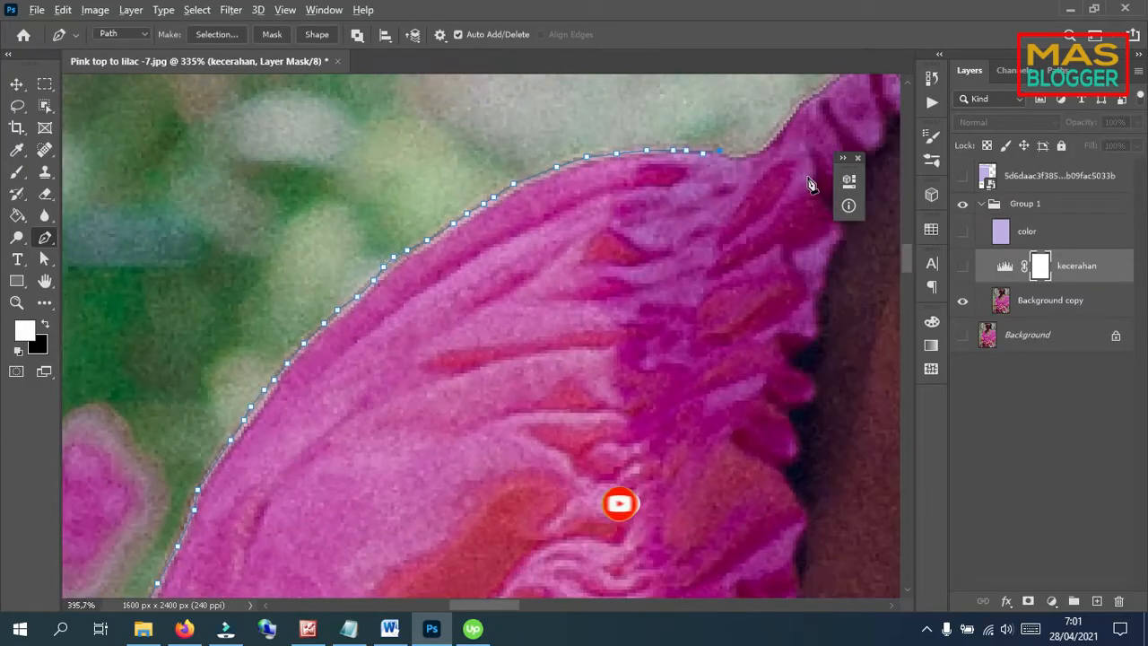
- Run the pen path up and around the pointed ruffle tip at the top of the left sleeve
scroll(756, 171, "up", 3)
left_click(756, 172)
left_click(642, 158)
left_click(659, 141)
left_click(686, 122)
left_click(777, 151)
- Trace the pen path down the upper ruffle folds on the left sleeve's inner edge, against the dark skin shadow
left_click(706, 224)
left_click(685, 288)
left_click(659, 462)
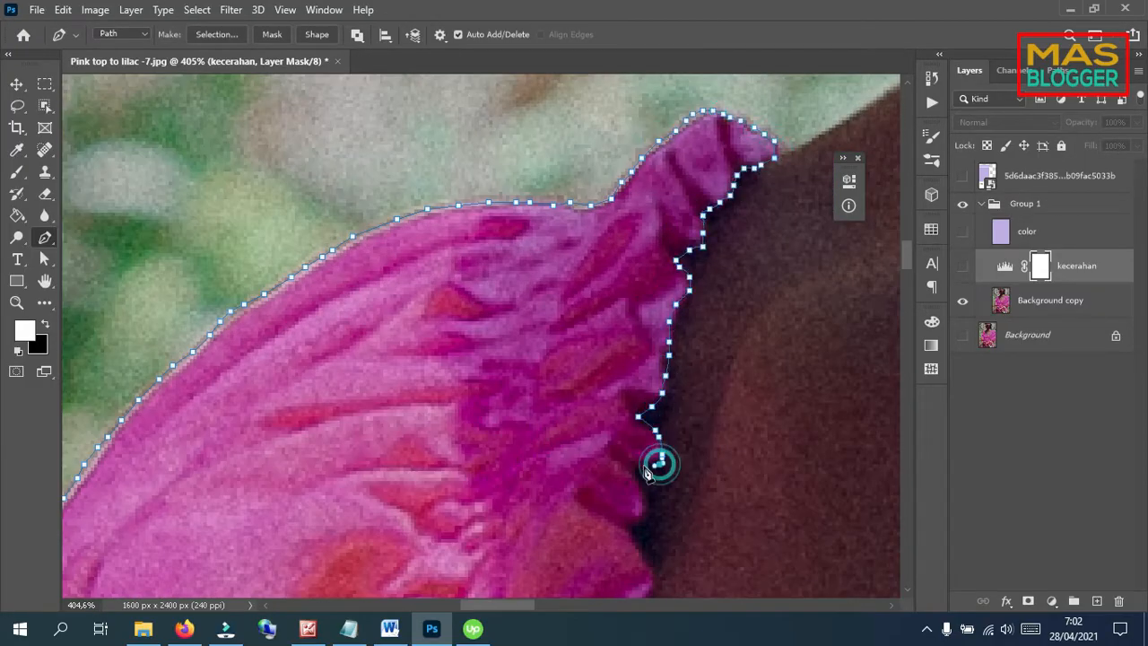
scroll(659, 466, "up", 3)
left_click(545, 484)
scroll(545, 502, "down", 3)
left_click(467, 371)
left_click(470, 402)
left_click(419, 455)
- Continue the pen path down the lower ruffle folds of the left sleeve to the neckline corner
scroll(420, 457, "down", 3)
left_click(400, 258)
left_click(412, 450)
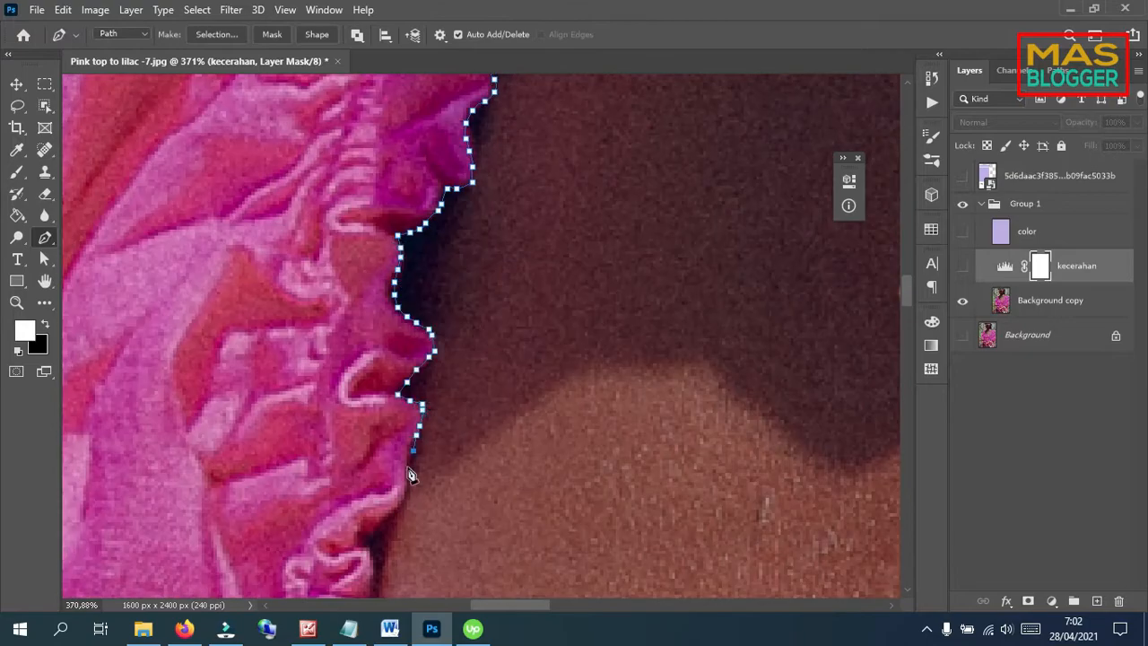
scroll(414, 459, "down", 3)
left_click(372, 355)
scroll(380, 265, "down", 4)
scroll(365, 273, "up", 4)
- Trace the pen path from the left neckline corner along the first stretch of the gathered neckline edge
left_click(282, 344)
left_click(300, 352)
left_click(315, 360)
left_click(337, 377)
left_click(348, 392)
left_click(363, 408)
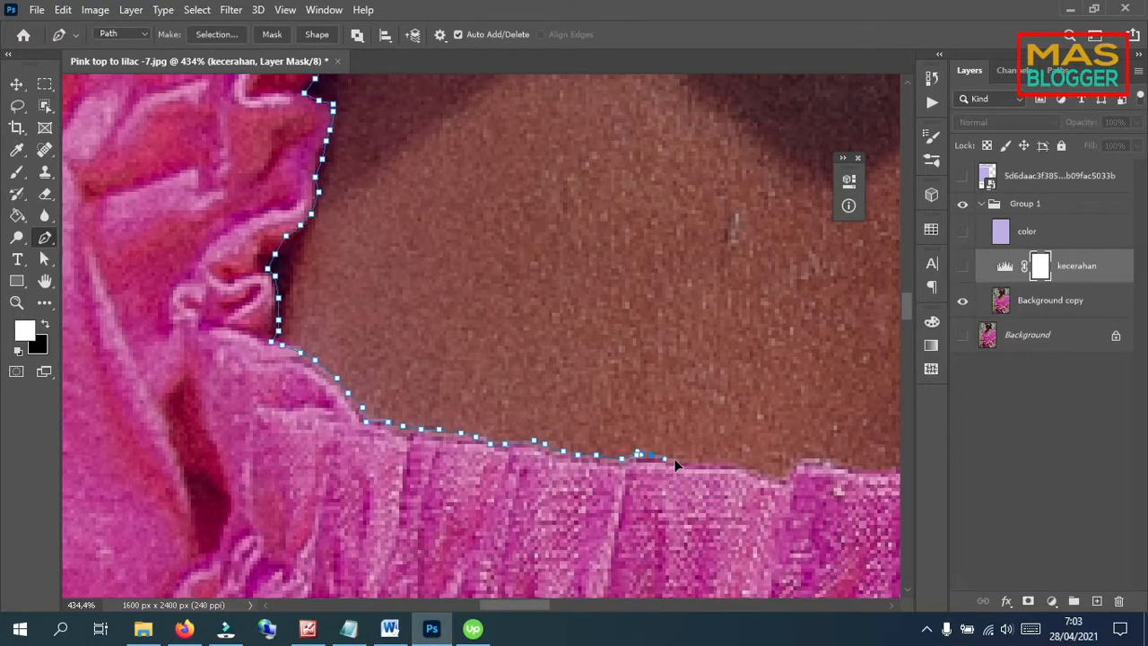
left_click(795, 462)
- Extend the pen path across the middle of the gathered neckline
scroll(794, 462, "down", 2)
left_click(715, 403)
left_click(636, 366)
left_click(694, 360)
scroll(679, 259, "down", 4)
scroll(561, 302, "up", 4)
left_click(714, 288)
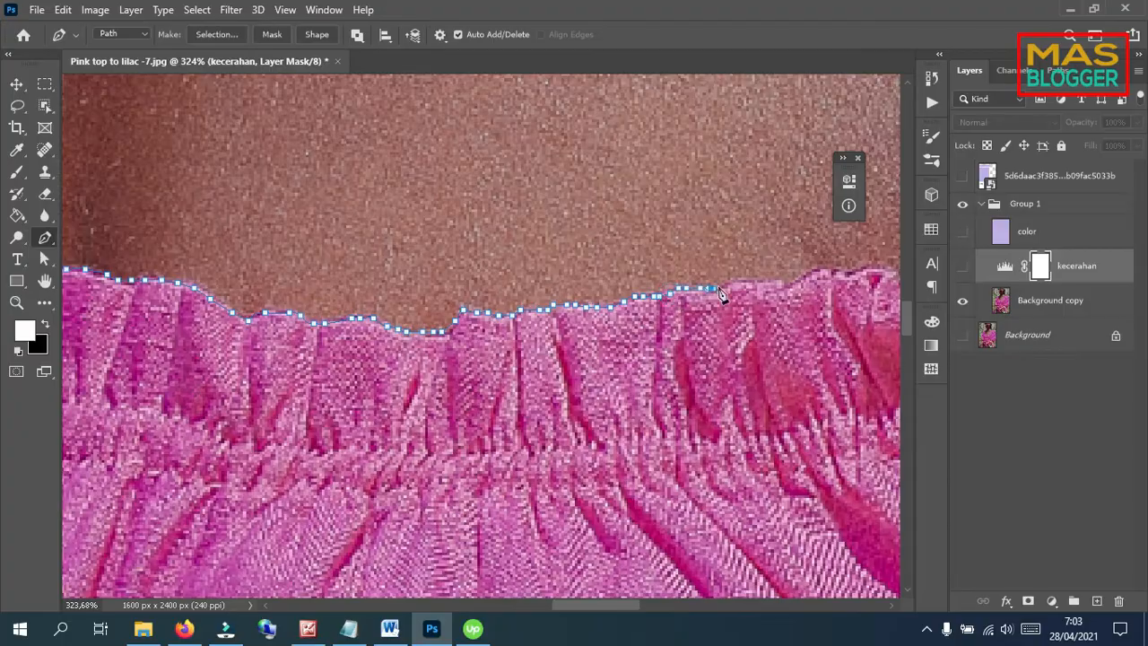
- Take the pen path around the right neckline corner and up the lower ruffles of the right sleeve
left_click(807, 272)
scroll(809, 273, "down", 4)
scroll(685, 267, "up", 4)
left_click(743, 154)
scroll(745, 156, "up", 3)
left_click(748, 226)
scroll(762, 144, "up", 3)
left_click(823, 161)
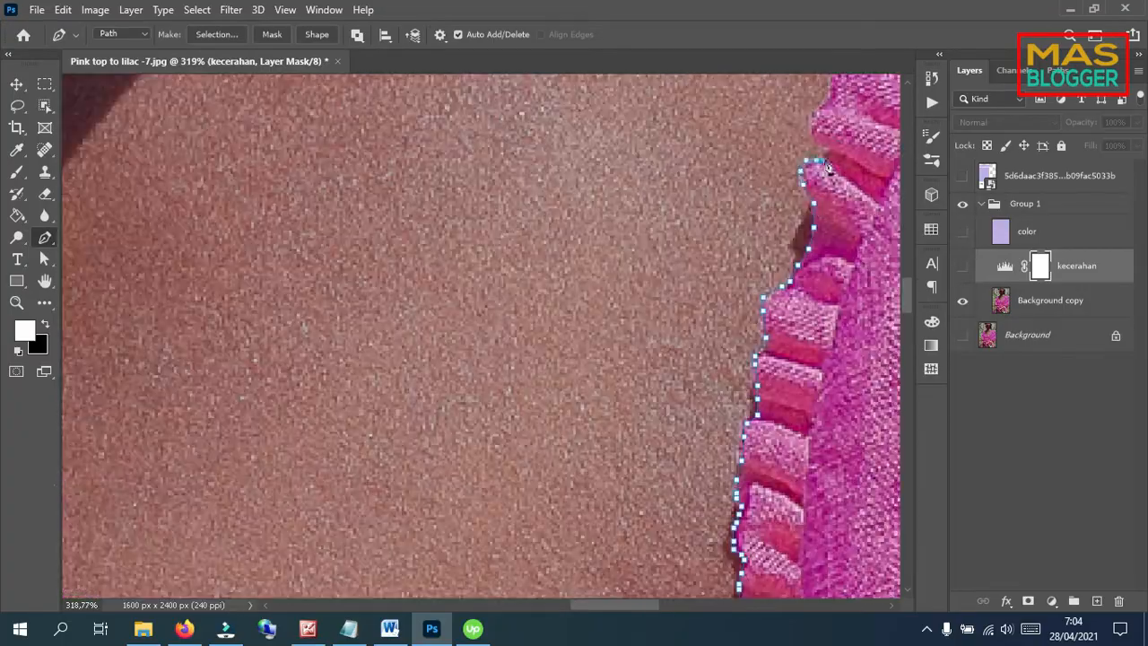
- Trace the pen path up the middle ruffle folds along the right sleeve's inner edge
left_click(823, 93)
scroll(823, 95, "down", 4)
scroll(682, 314, "up", 4)
left_click(723, 217)
scroll(743, 158, "up", 3)
left_click(769, 212)
left_click(801, 145)
scroll(747, 312, "up", 4)
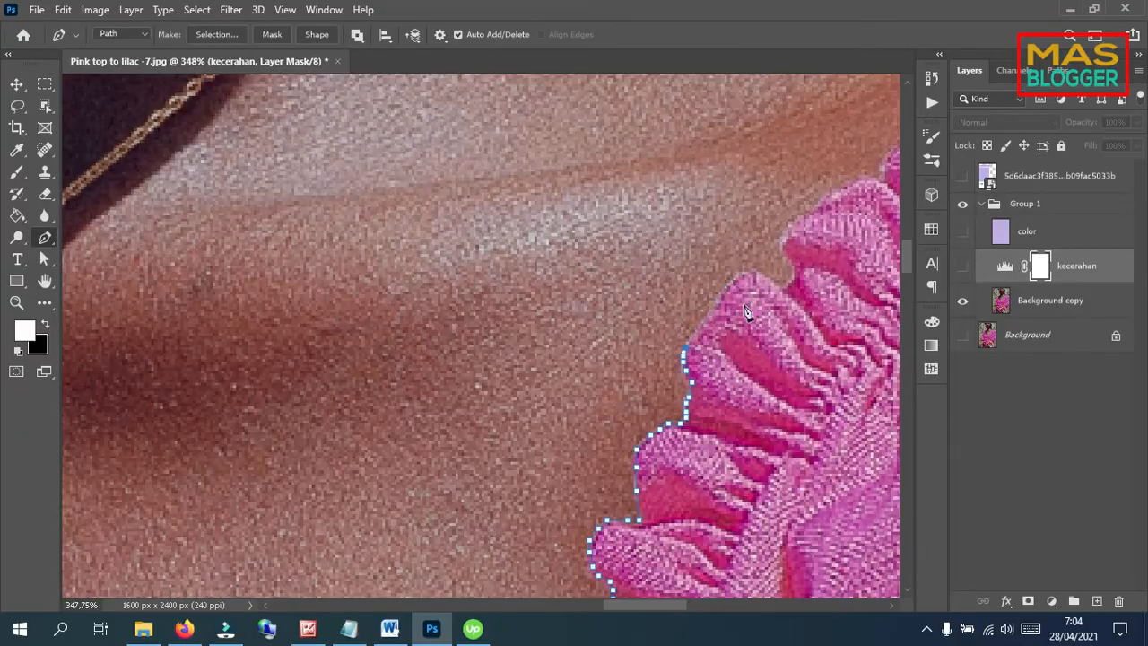
- Follow the scalloped upper ruffles of the right sleeve with the pen path up to the shoulder top
scroll(801, 222, "down", 1)
left_click_drag(801, 221, 558, 275)
left_click(713, 170)
left_click(750, 187)
left_click(768, 198)
left_click(815, 168)
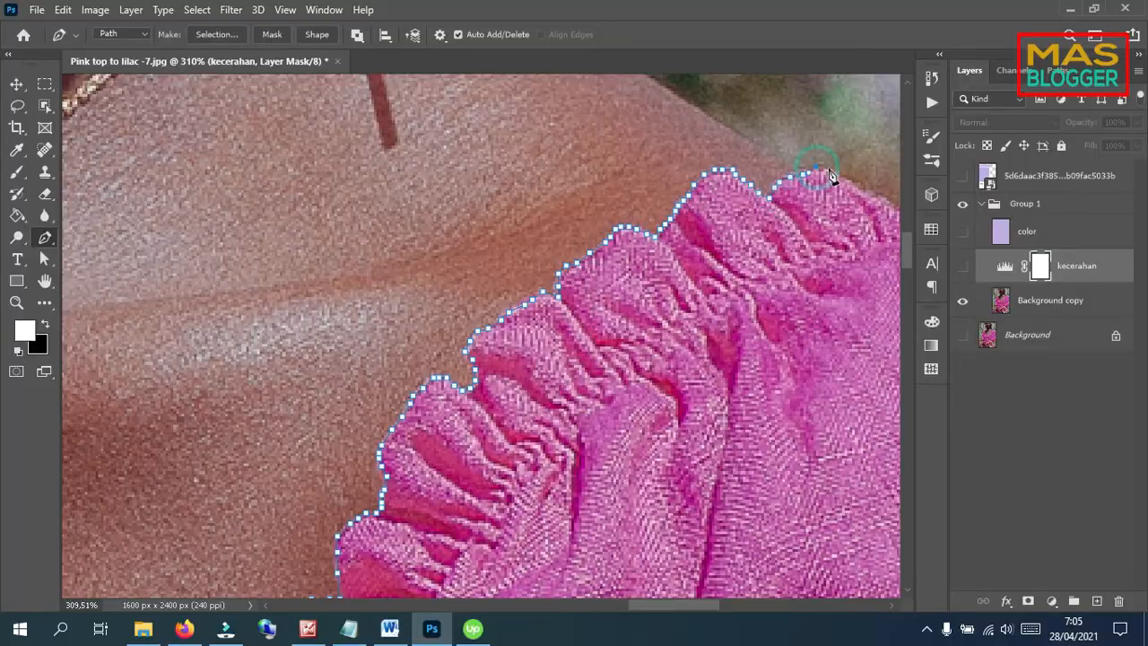
- Trace the pen path over the top of the right sleeve and around its rounded shoulder
scroll(834, 173, "right", 4)
left_click(500, 214)
left_click(528, 231)
left_click(562, 229)
left_click(810, 303)
scroll(809, 303, "up", 3)
left_click(625, 282)
left_click(725, 334)
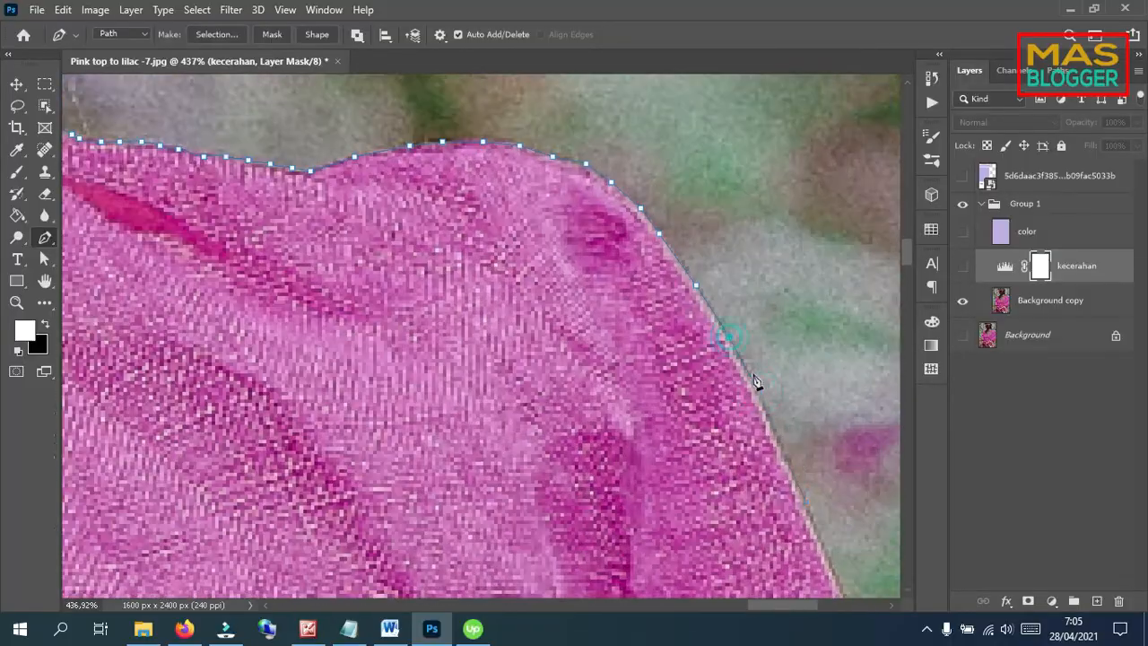
- Carry the pen path down the right sleeve's outer edge and past the photo's edge to close the garment outline
scroll(743, 350, "down", 4)
left_click(656, 382)
left_click(656, 399)
left_click(656, 412)
scroll(657, 415, "down", 4)
left_click(720, 333)
scroll(801, 394, "down", 5)
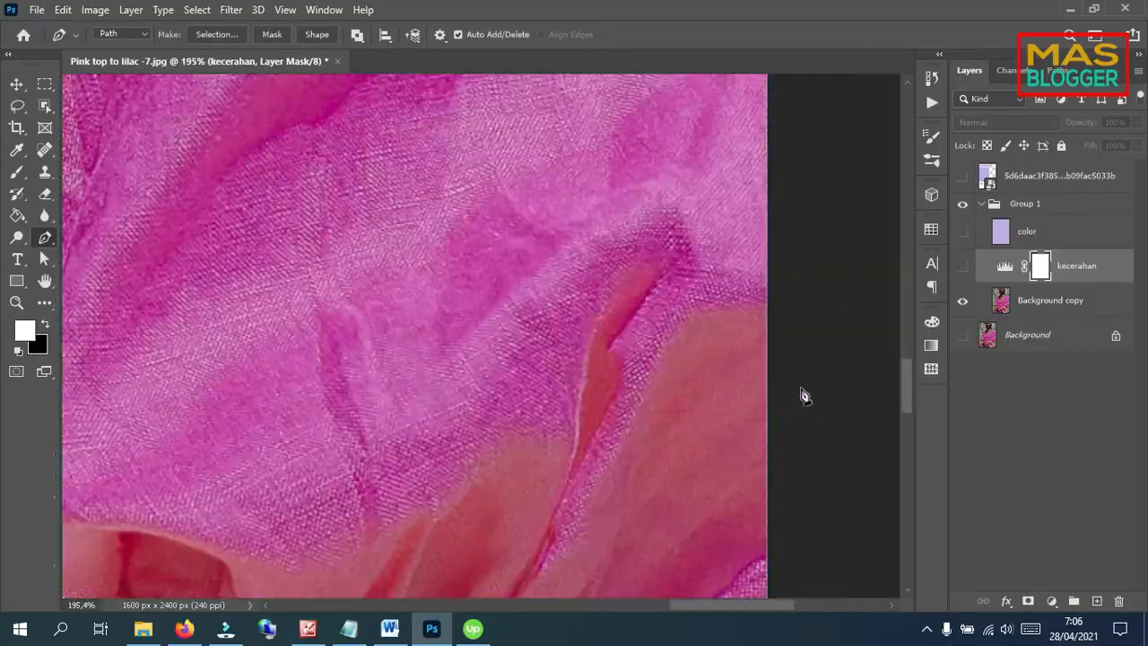
left_click(657, 342)
scroll(615, 361, "down", 5)
scroll(616, 359, "down", 4)
- Convert the garment path into a selection and delete the kecerahan layer's mask
right_click(640, 189)
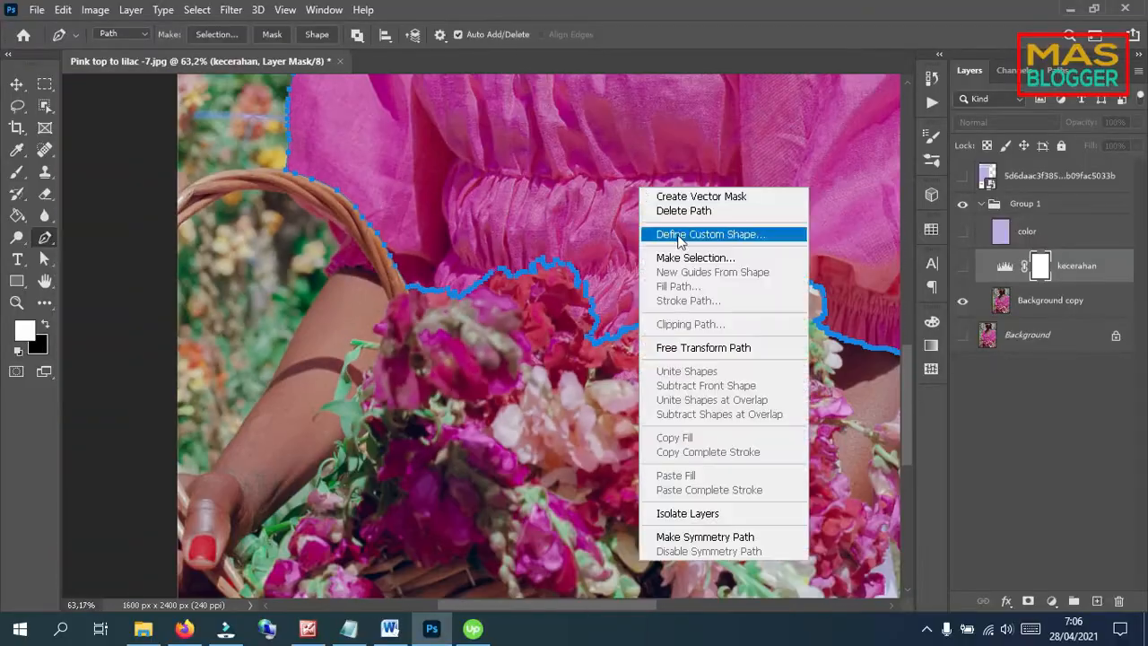
left_click(691, 195)
scroll(691, 195, "down", 3)
right_click(1072, 265)
left_click(1064, 303)
right_click(1039, 263)
left_click(1051, 292)
left_click(1050, 300)
- Create a layer mask from the garment selection, move it onto Group 1, and disable it
left_click(1028, 601)
left_click_drag(1033, 301, 1027, 205)
left_click(1025, 211, "shift")
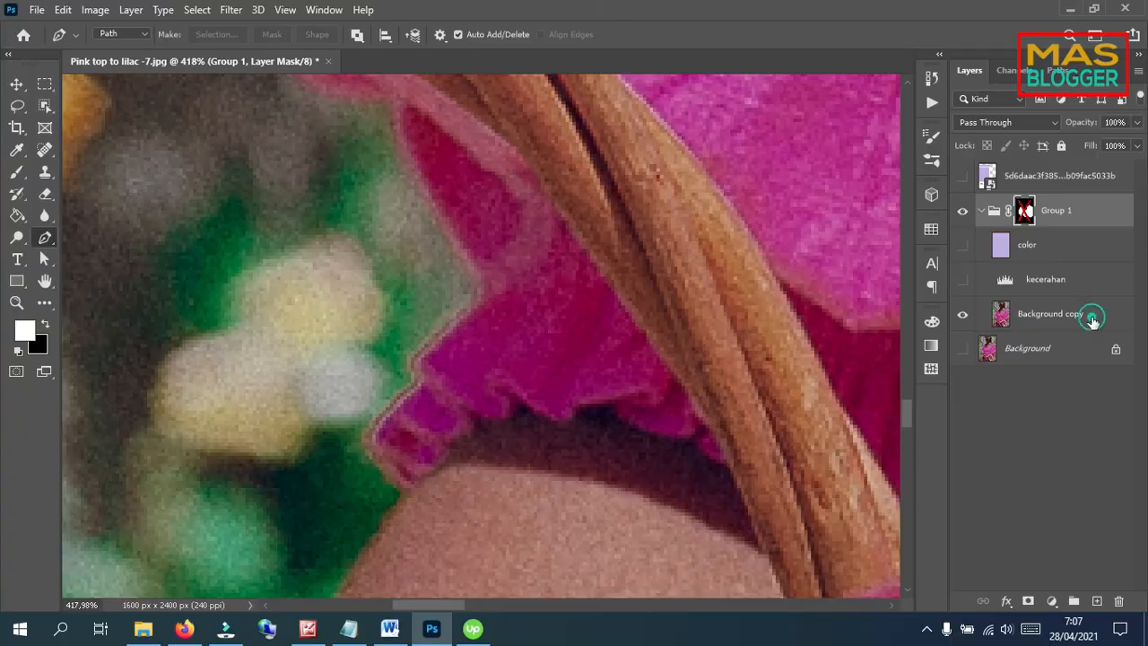
- On the Background copy layer, trace a new pen path around the sleeve cuff showing below the basket handle
left_click(1089, 315)
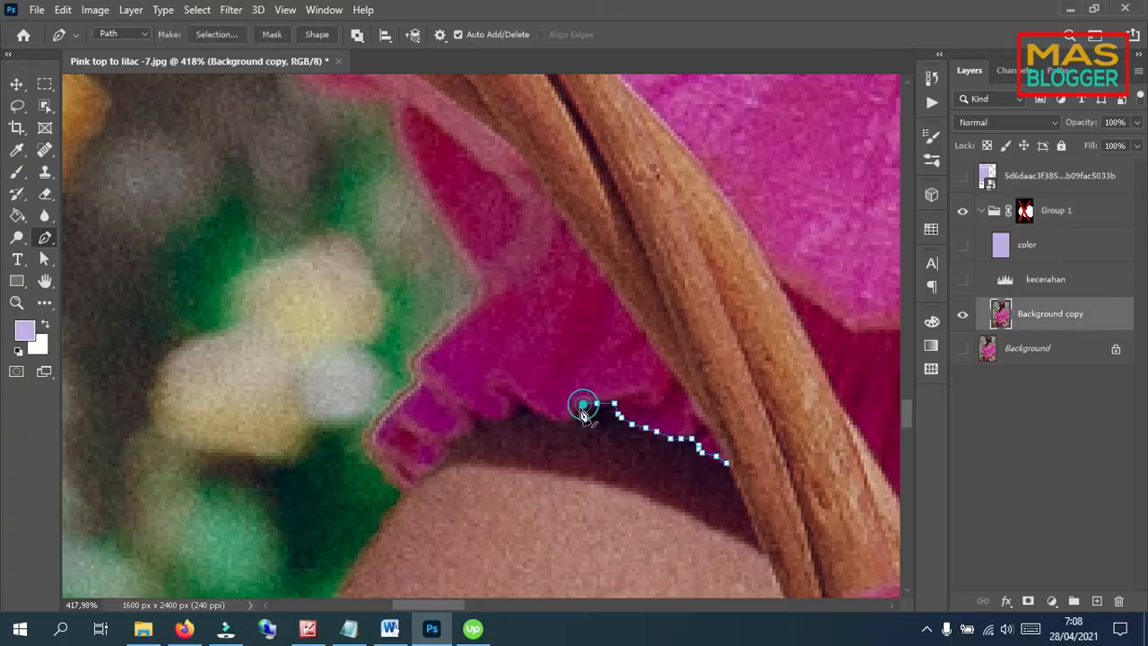
left_click(398, 402)
left_click(417, 362)
left_click(476, 303)
left_click(436, 209)
scroll(436, 209, "down", 2)
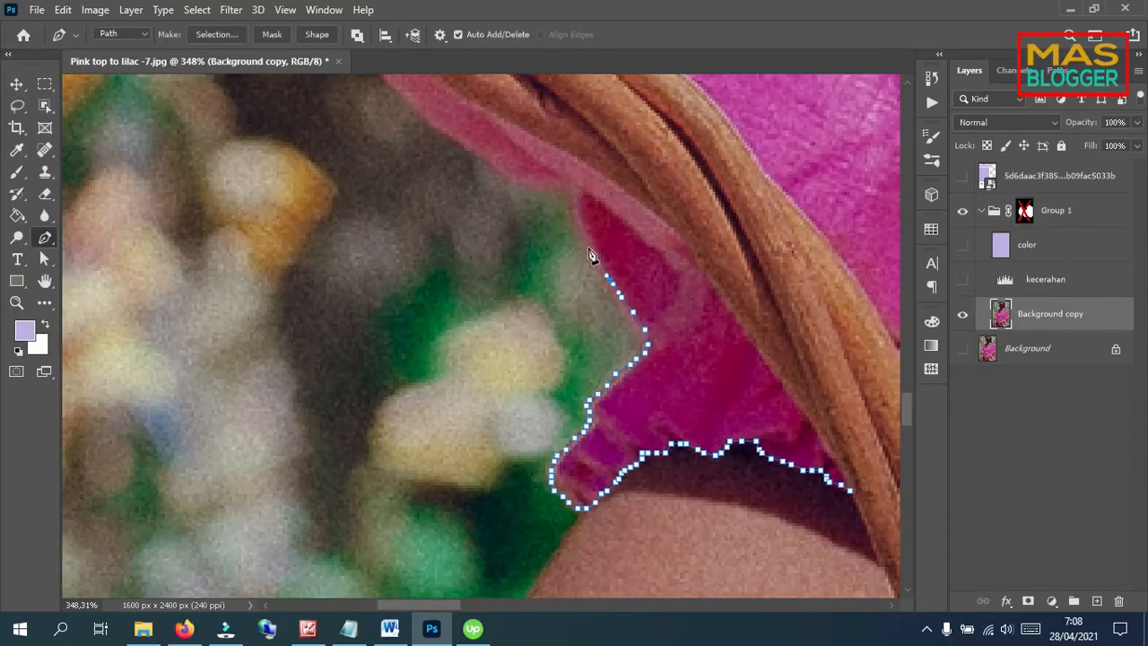
- Continue the cuff path up the thin strip of sleeve and back down along the lower edge of the basket handle
left_click(588, 247)
scroll(588, 247, "up", 3)
left_click(720, 272)
left_click(569, 136)
scroll(570, 136, "down", 2)
left_click_drag(554, 233, 565, 237)
left_click_drag(621, 272, 629, 279)
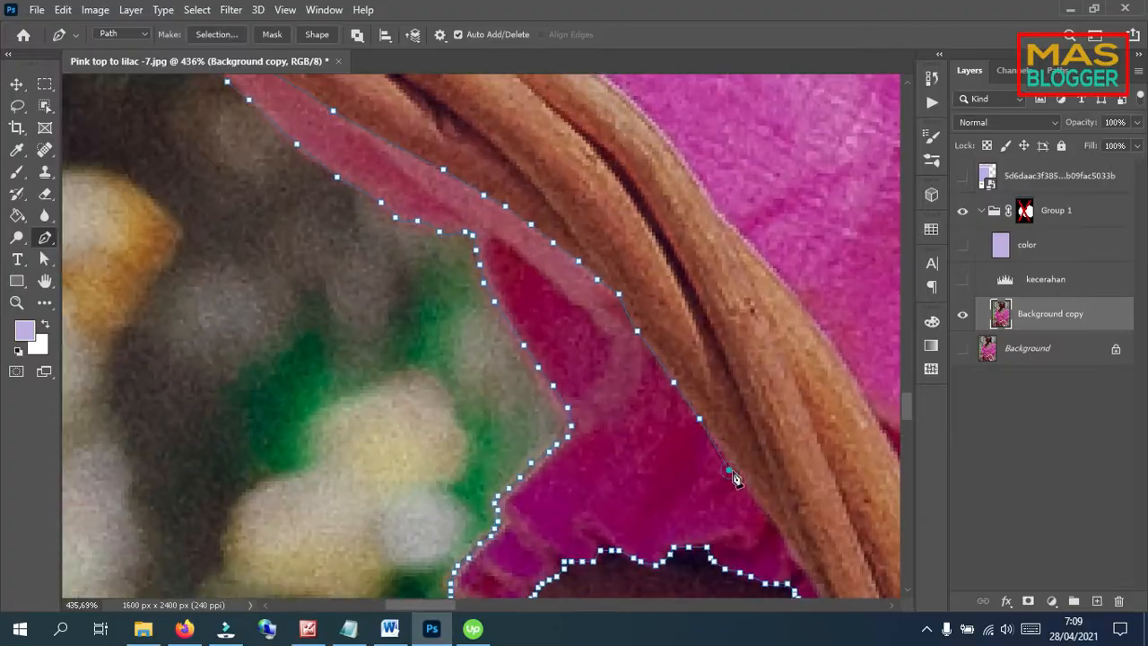
- Paint the selected cuff area white on the Group 1 mask and deselect it
scroll(781, 474, "up", 2)
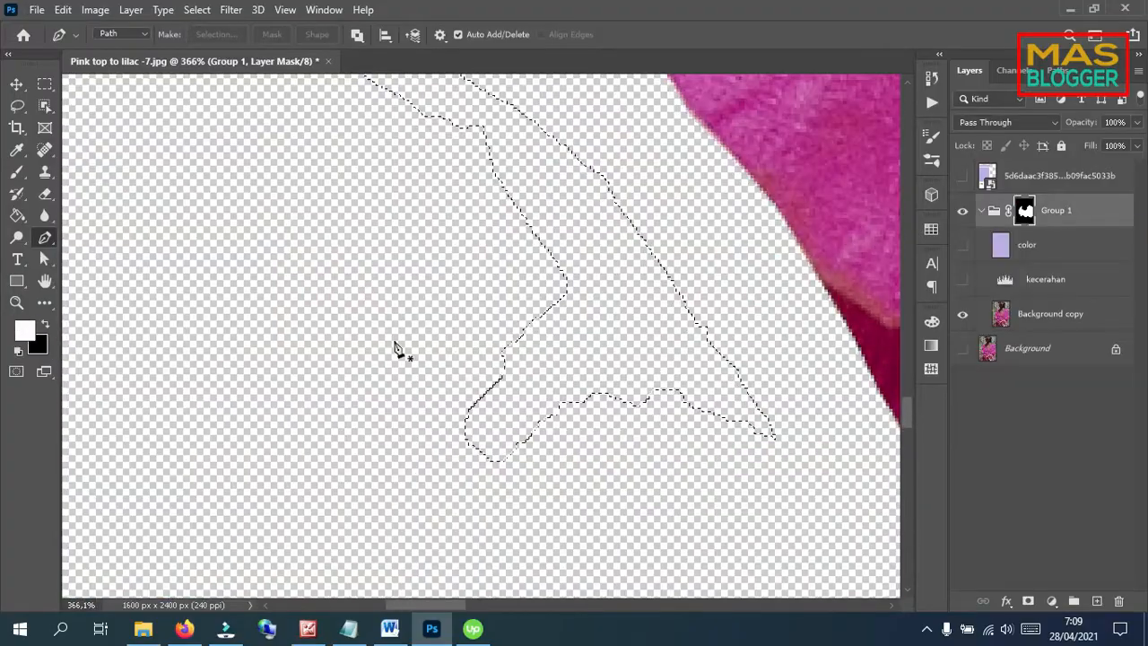
key("b")
left_click_drag(466, 421, 615, 422)
key("ctrl+d")
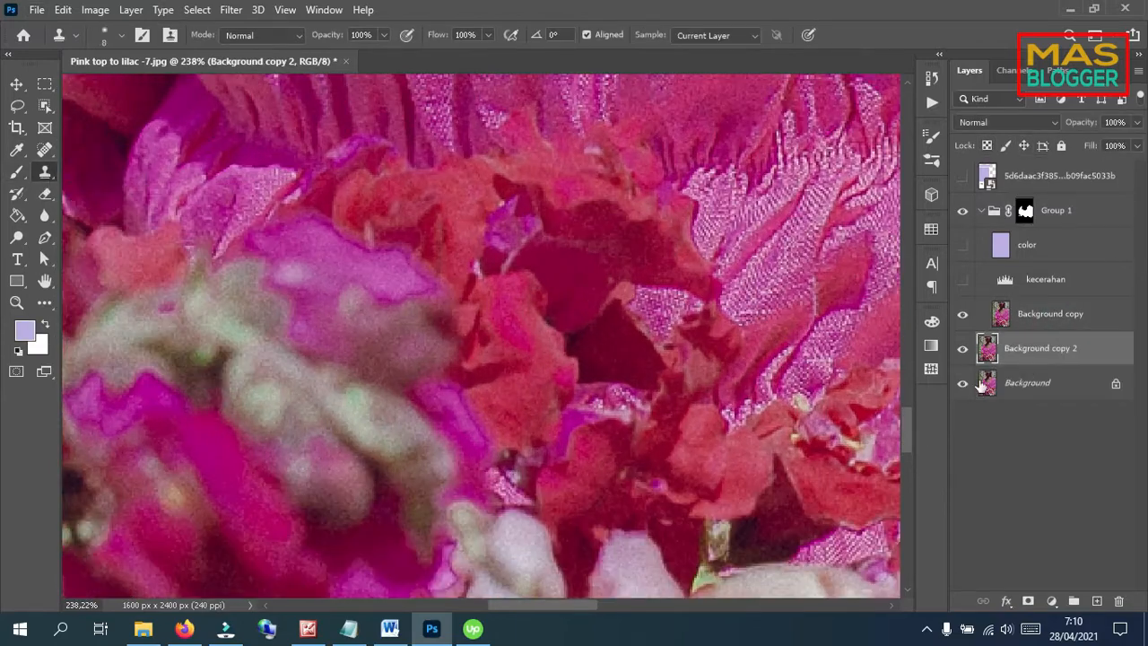
- Clone red petals over the pink fabric showing through gaps between the flowers on the Background copy 2 layer
mouse_move(502, 229)
left_mouse_down()
mouse_move(512, 243)
mouse_move(651, 287)
mouse_move(628, 491)
left_mouse_up()
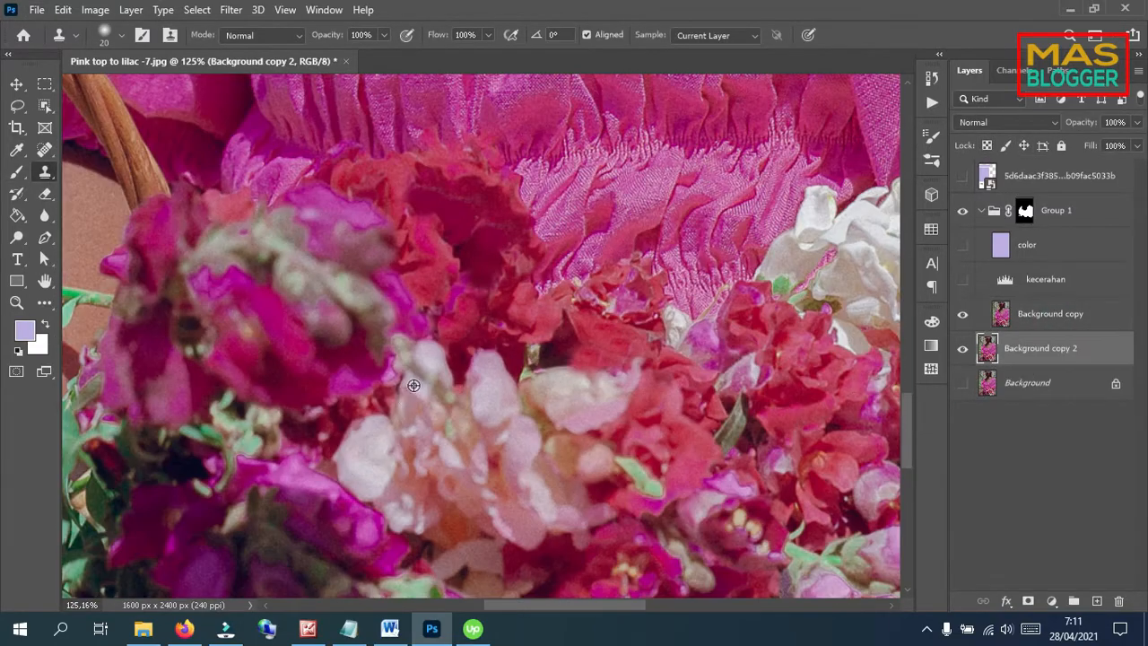
scroll(414, 385, "up", 6)
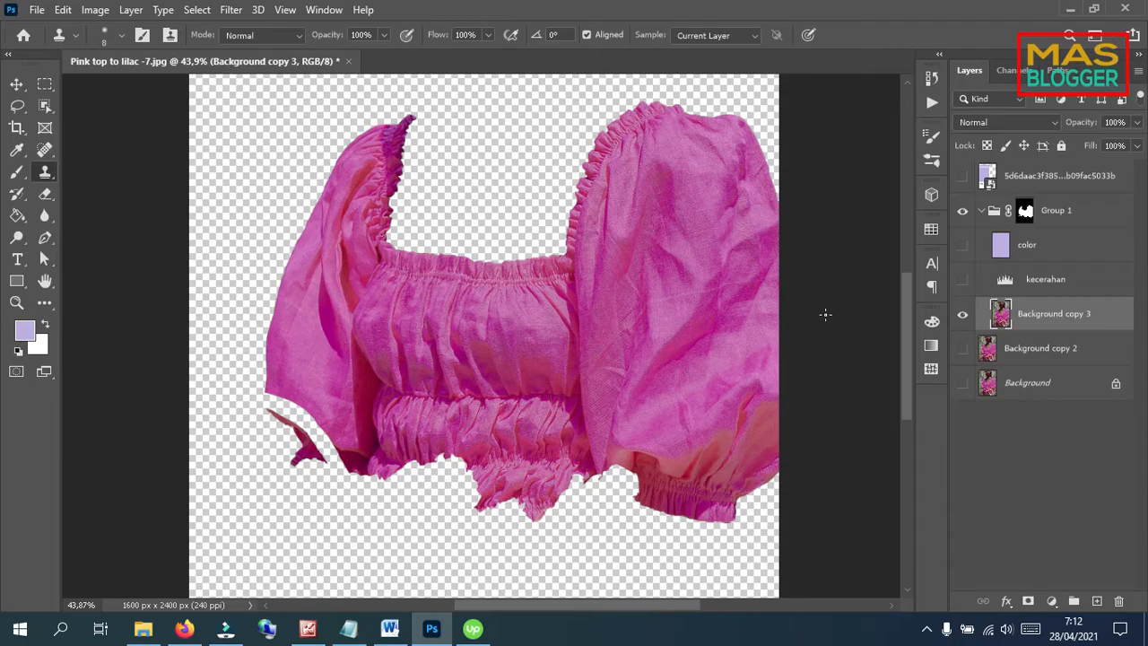
- Show the color, kecerahan and original Background layers
left_click(962, 244)
left_click(962, 279)
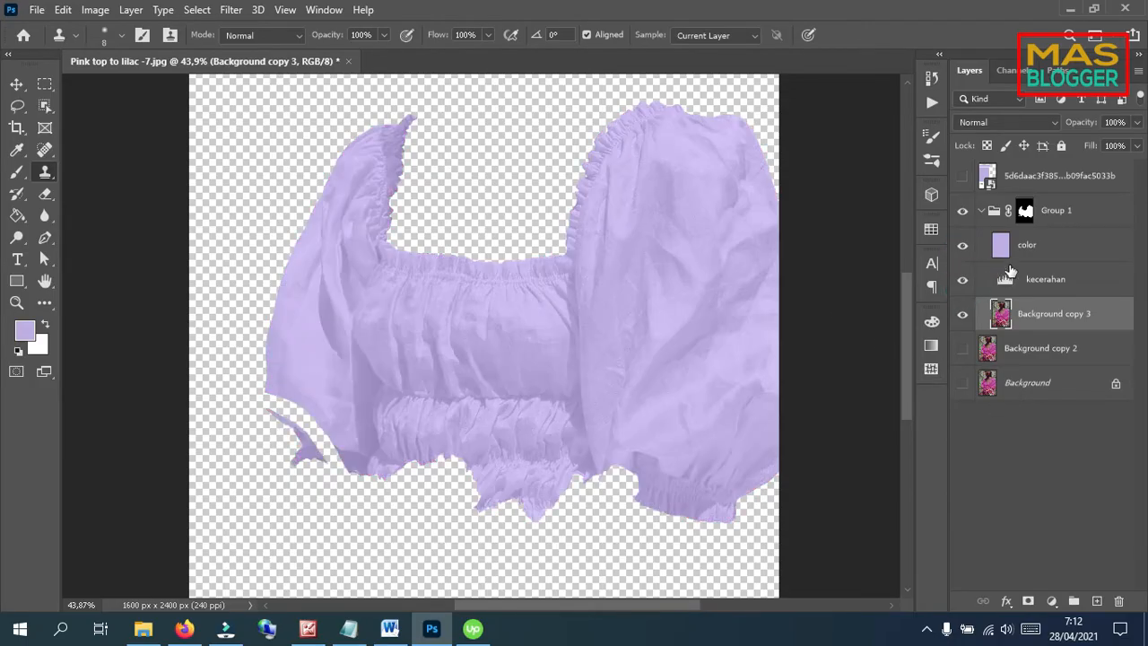
left_click(962, 383)
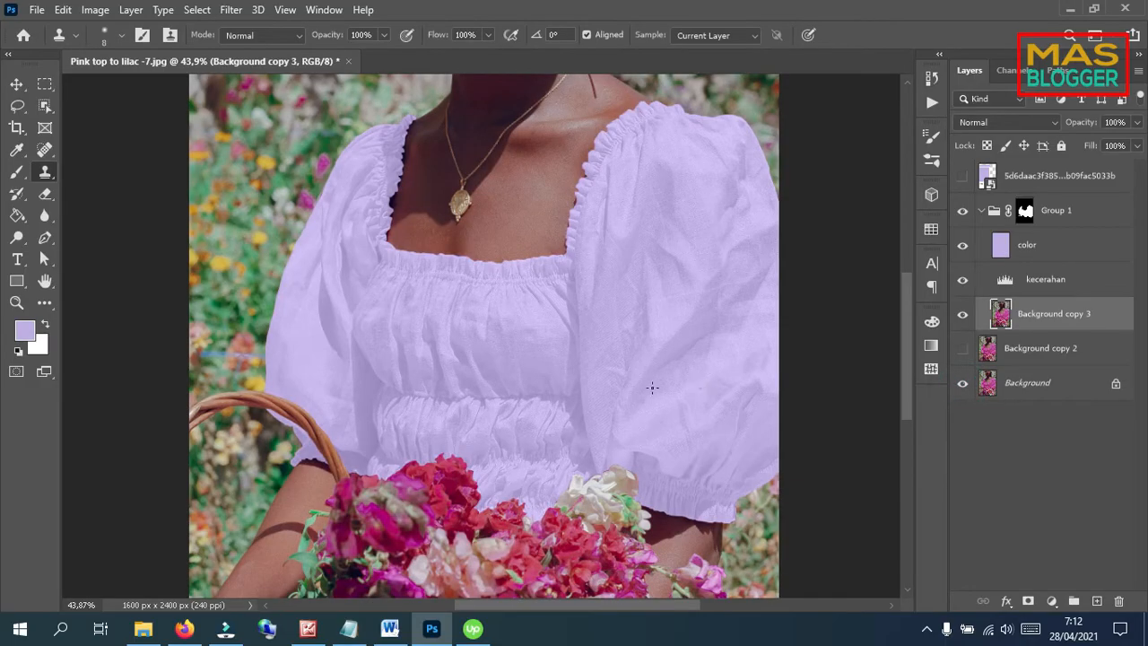
- Show the Pantone swatch layer and move it toward the photo's left edge to compare its lilac with the top
left_click(962, 176)
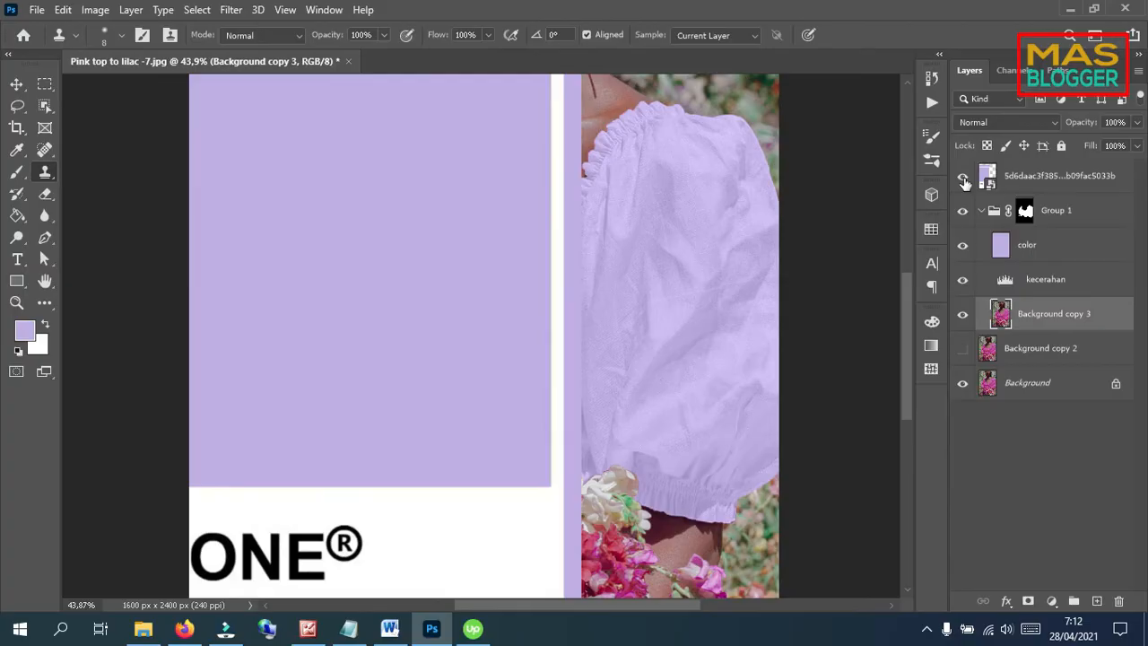
scroll(543, 302, "down", 4)
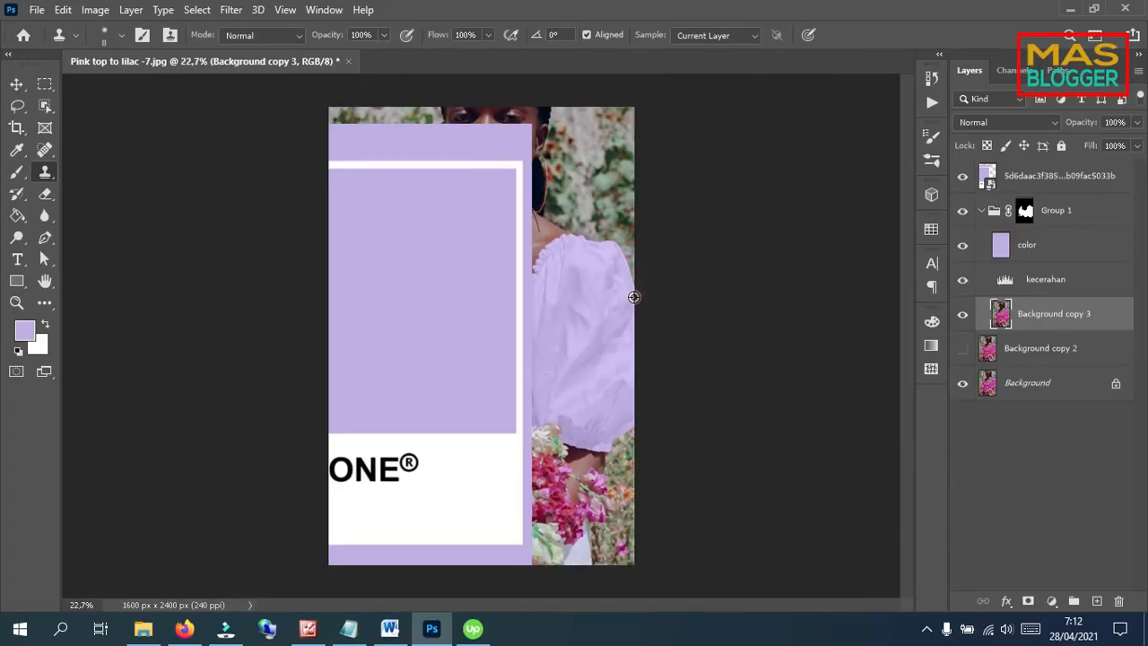
left_click(16, 83)
left_click_drag(409, 248, 529, 345)
scroll(532, 352, "up", 4)
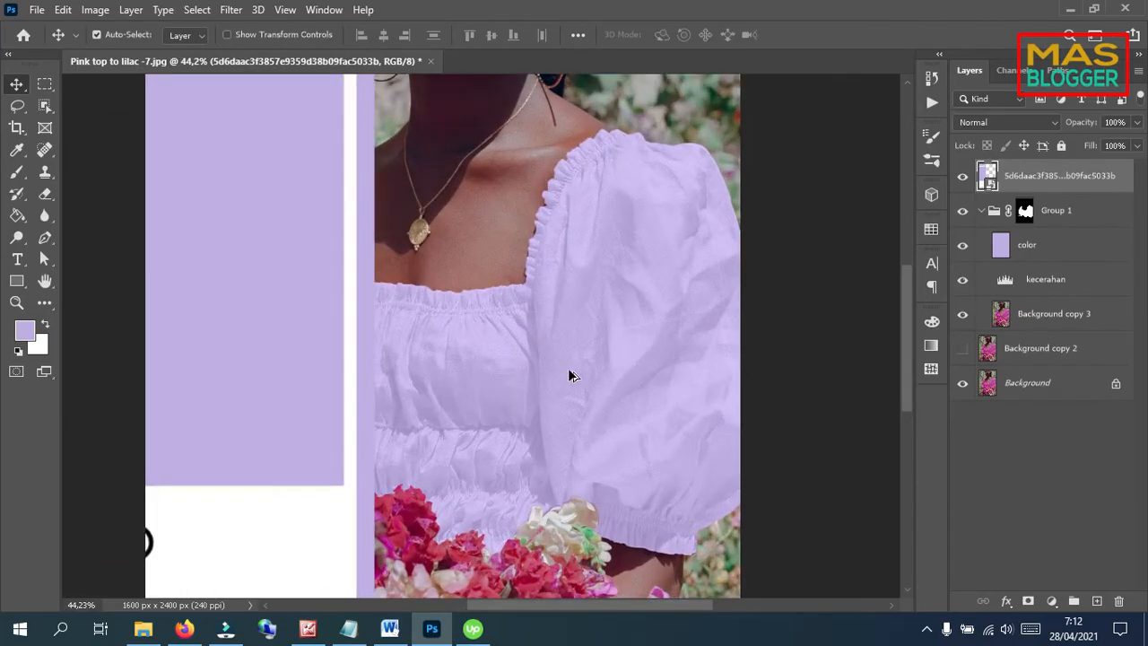
scroll(483, 390, "down", 1)
scroll(479, 391, "down", 2)
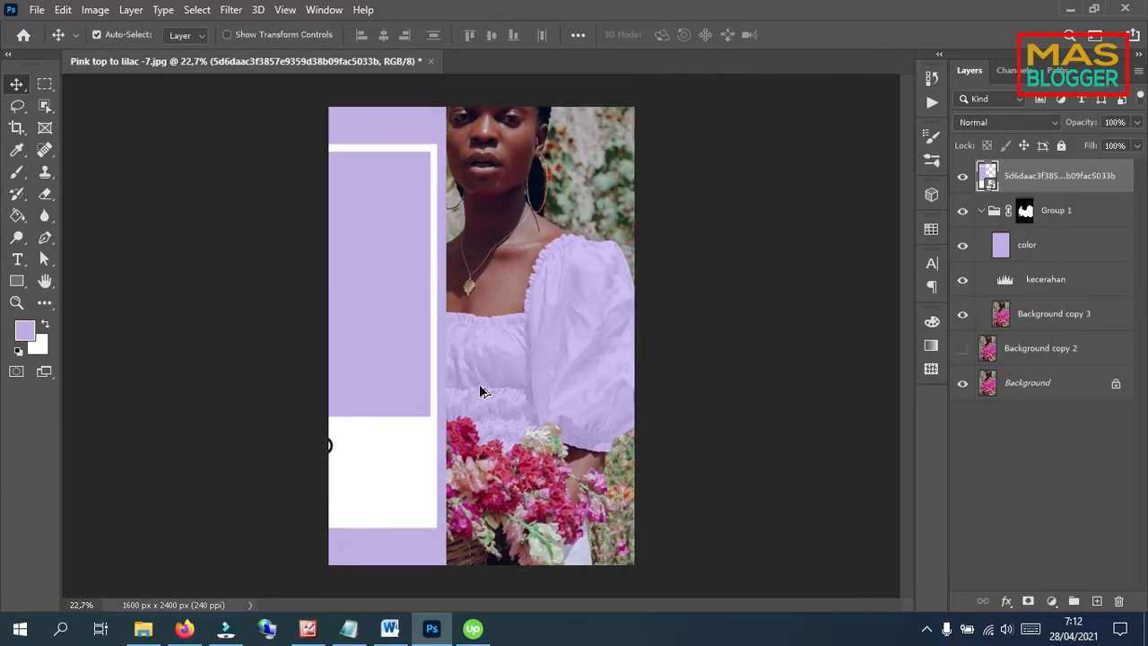
scroll(479, 389, "up", 3)
scroll(642, 384, "up", 2)
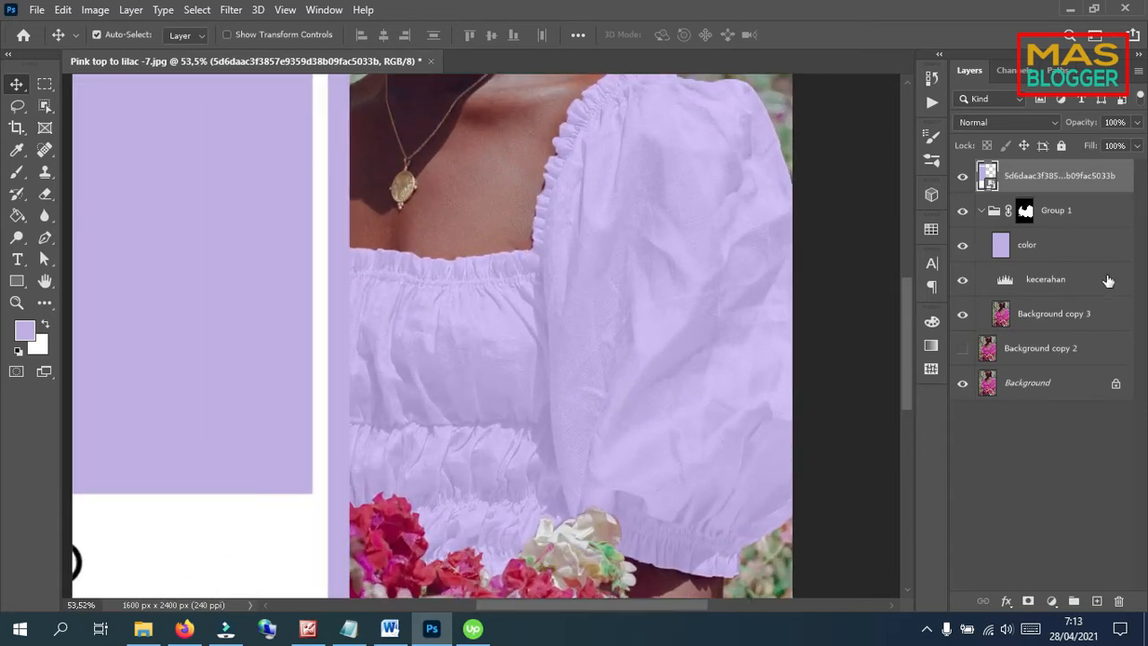
- Add a Levels adjustment above the kecerahan layer and set its highlight input level to 231
left_click(1108, 281)
left_click(1052, 601)
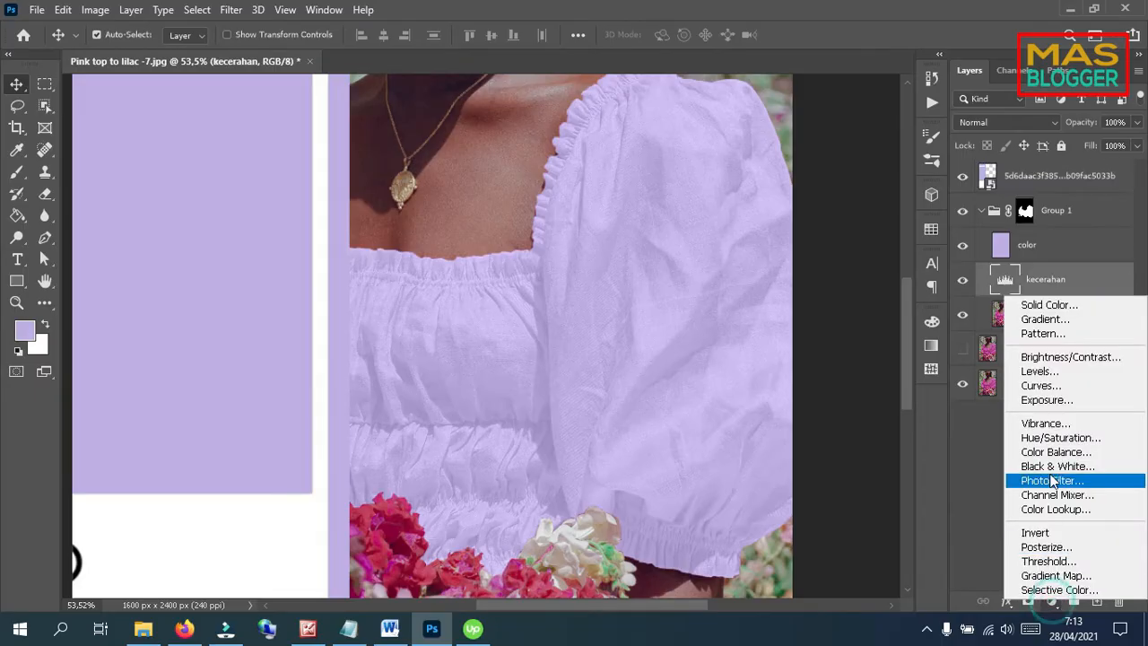
left_click(1031, 373)
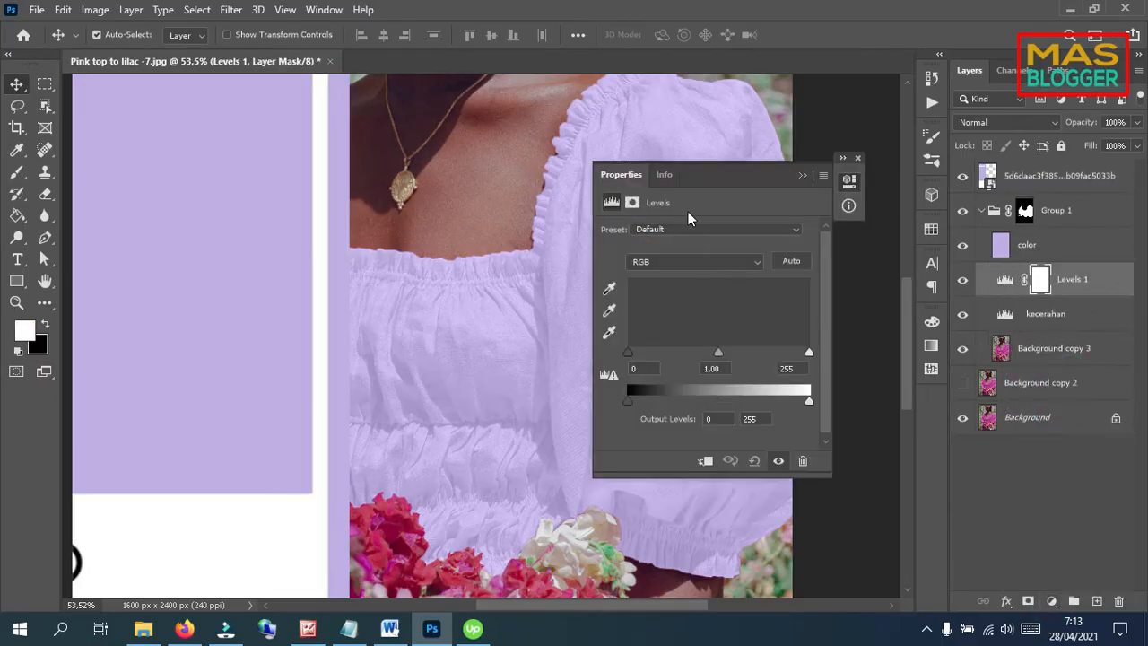
left_click_drag(719, 171, 891, 150)
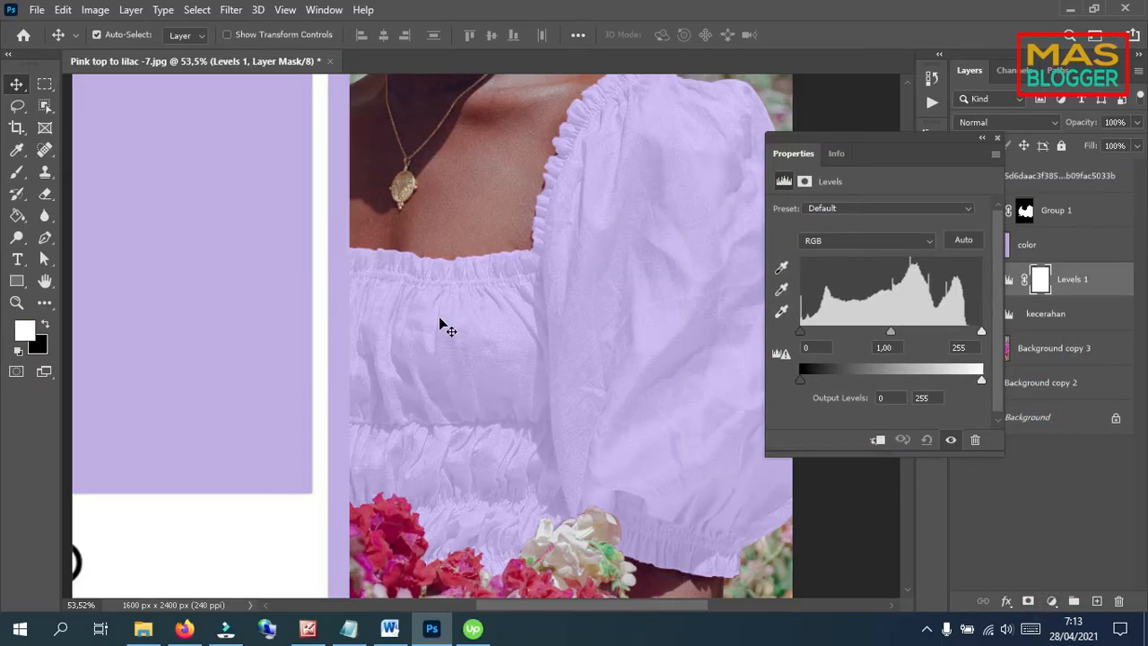
mouse_move(800, 377)
left_mouse_down()
mouse_move(818, 377)
mouse_move(795, 376)
left_mouse_up()
left_click_drag(981, 332, 964, 332)
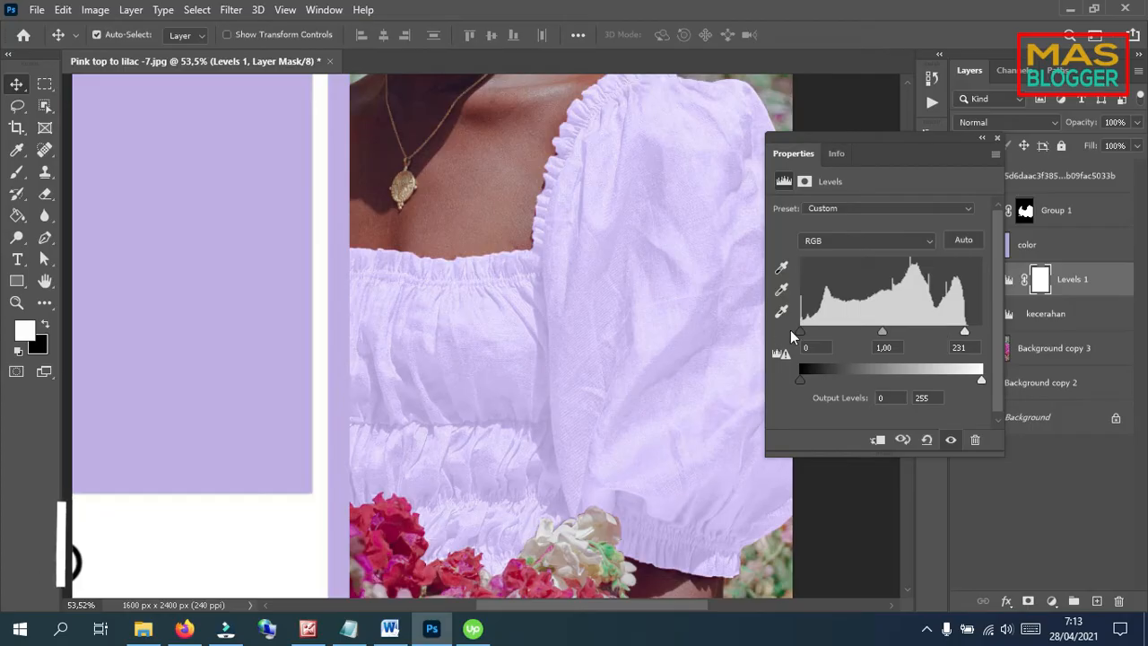
- Set the Levels 1 adjustment's shadow input level to 97 and collapse its properties
left_click_drag(801, 333, 863, 336)
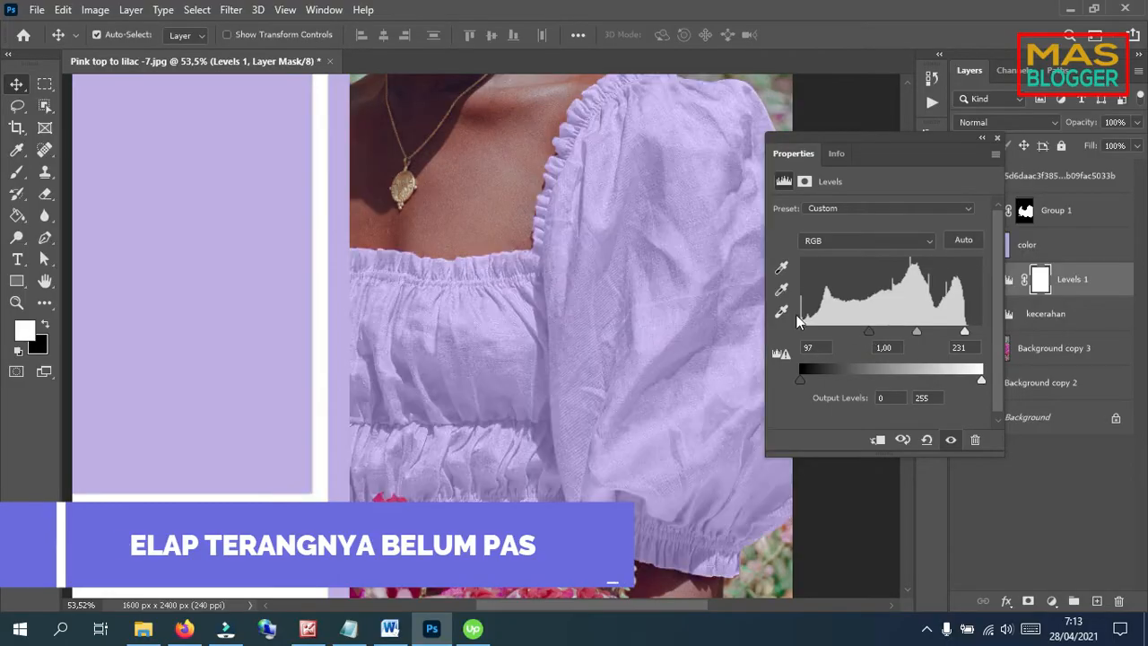
left_click(982, 137)
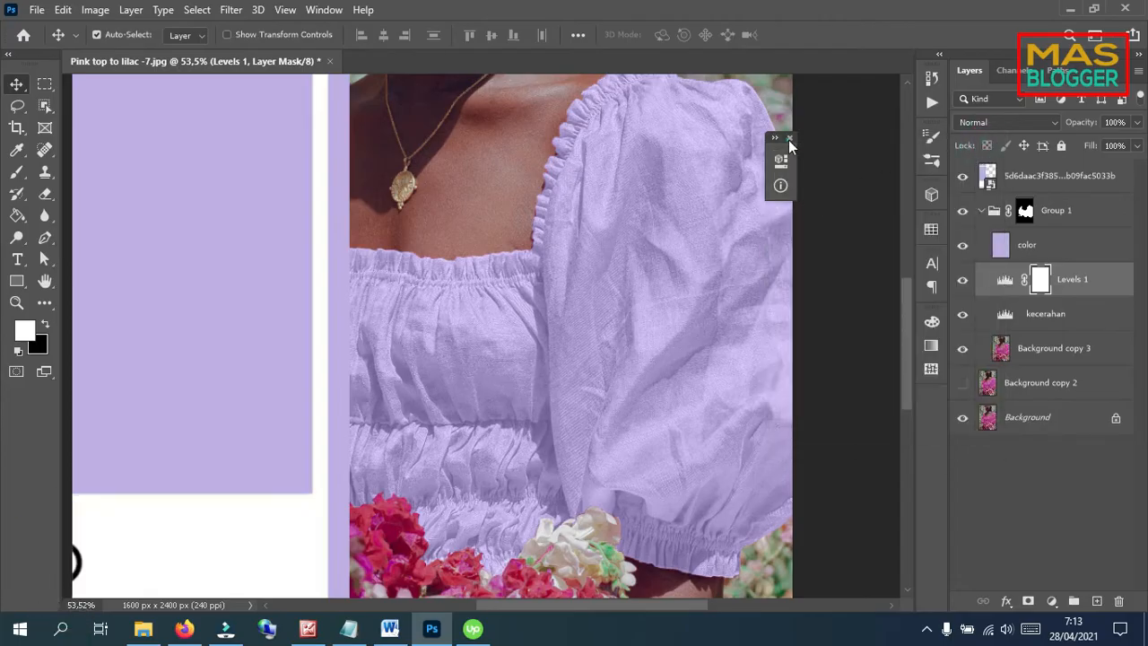
- Compare the top's lilac with the Pantone swatch across the whole photo, and hide the swatch layer
scroll(828, 376, "down", 5)
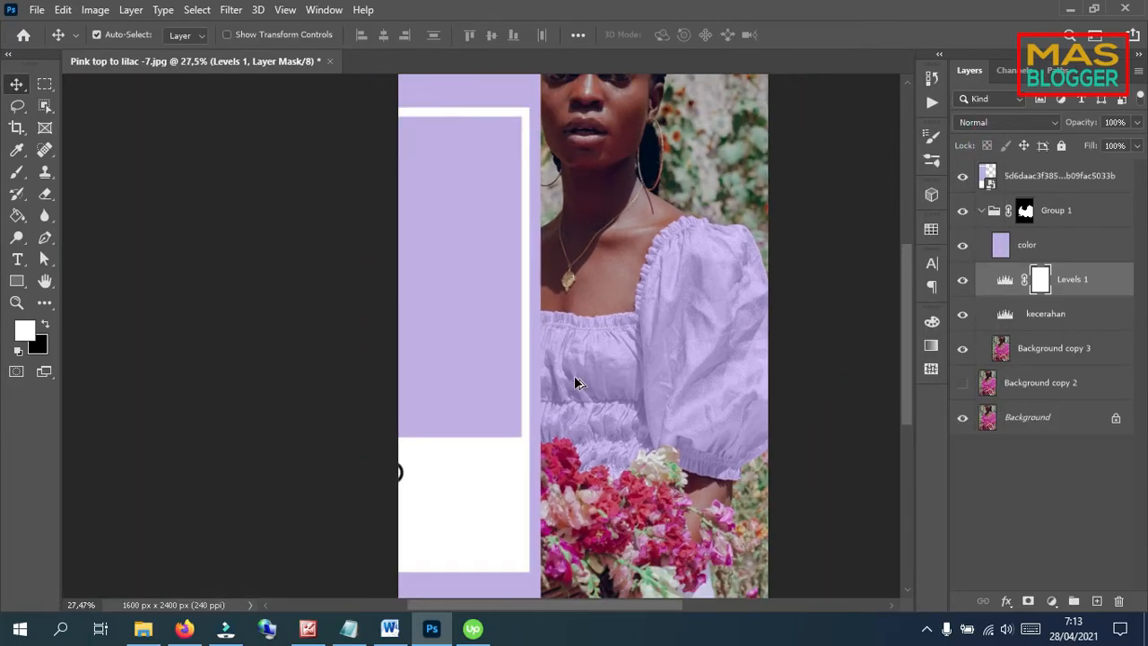
left_click(962, 177)
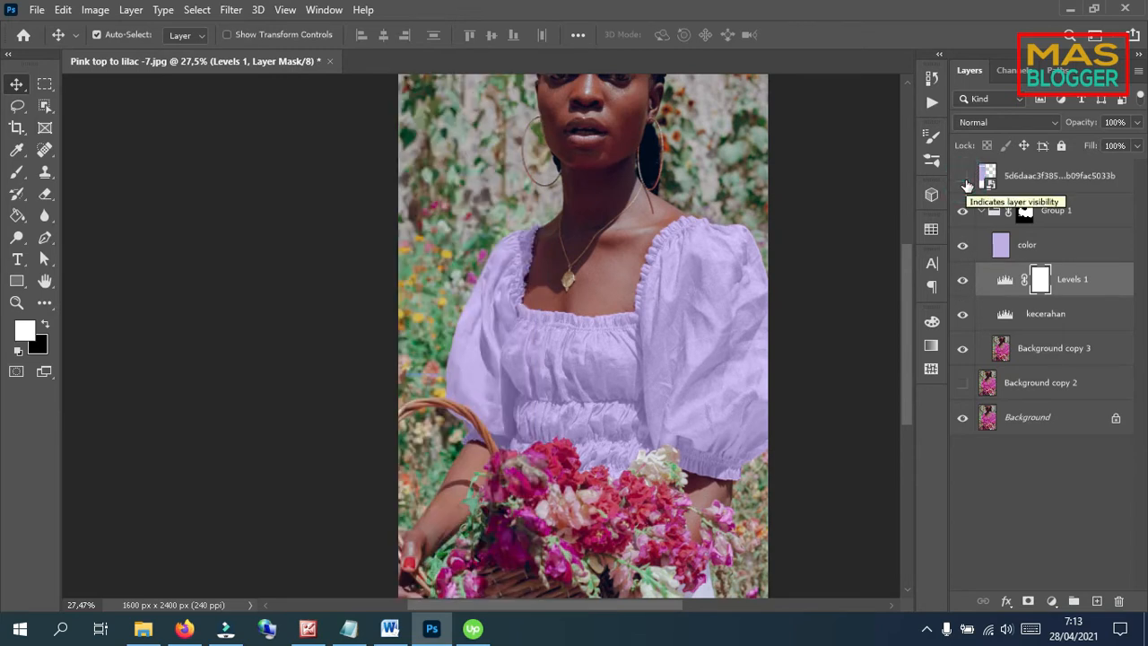
left_click(964, 180)
scroll(735, 346, "up", 3)
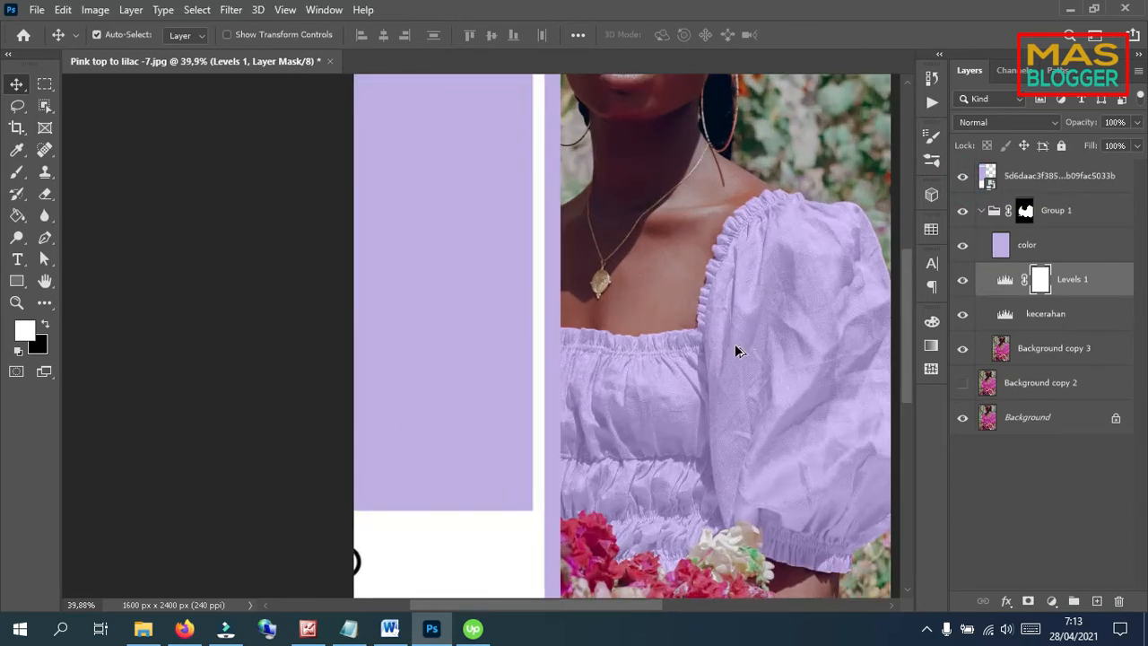
scroll(615, 350, "down", 3)
scroll(610, 349, "up", 1)
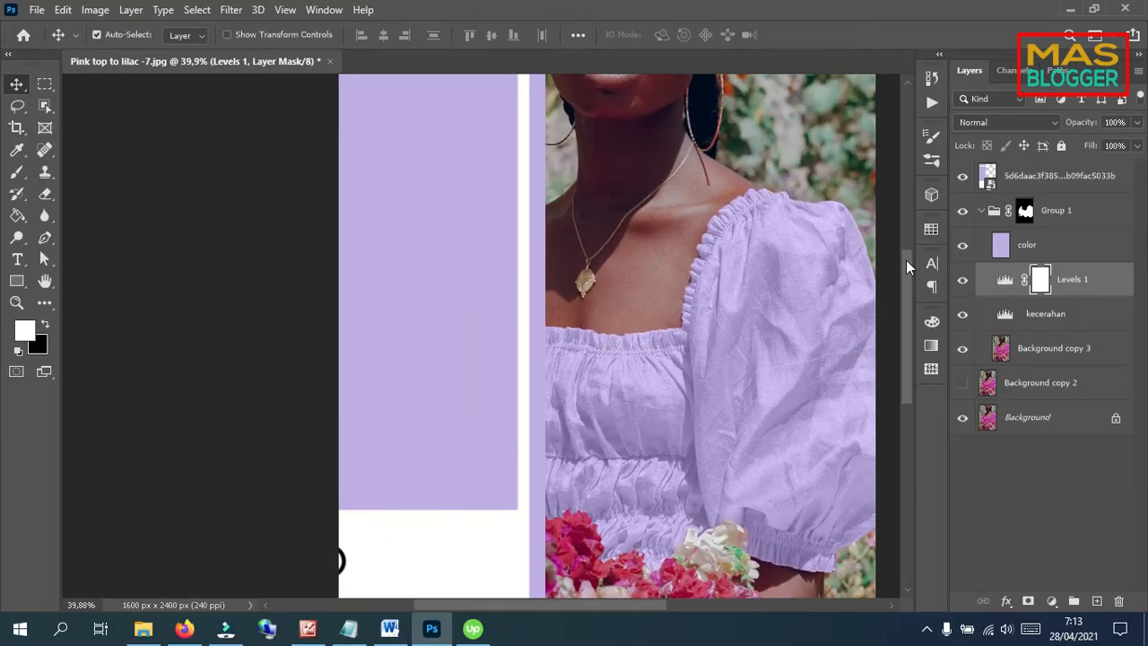
left_click(960, 177)
- Examine the lilac top's neckline, ruffle and sleeve edges at high magnification for leftover pink fringes
scroll(597, 371, "up", 3)
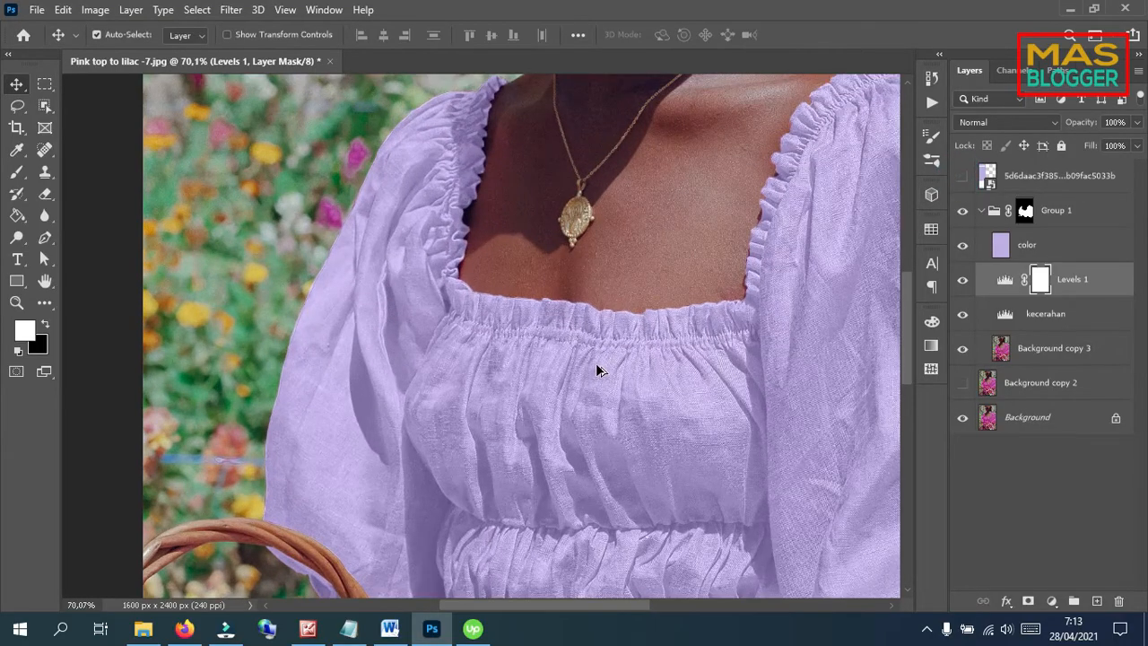
scroll(512, 405, "up", 2)
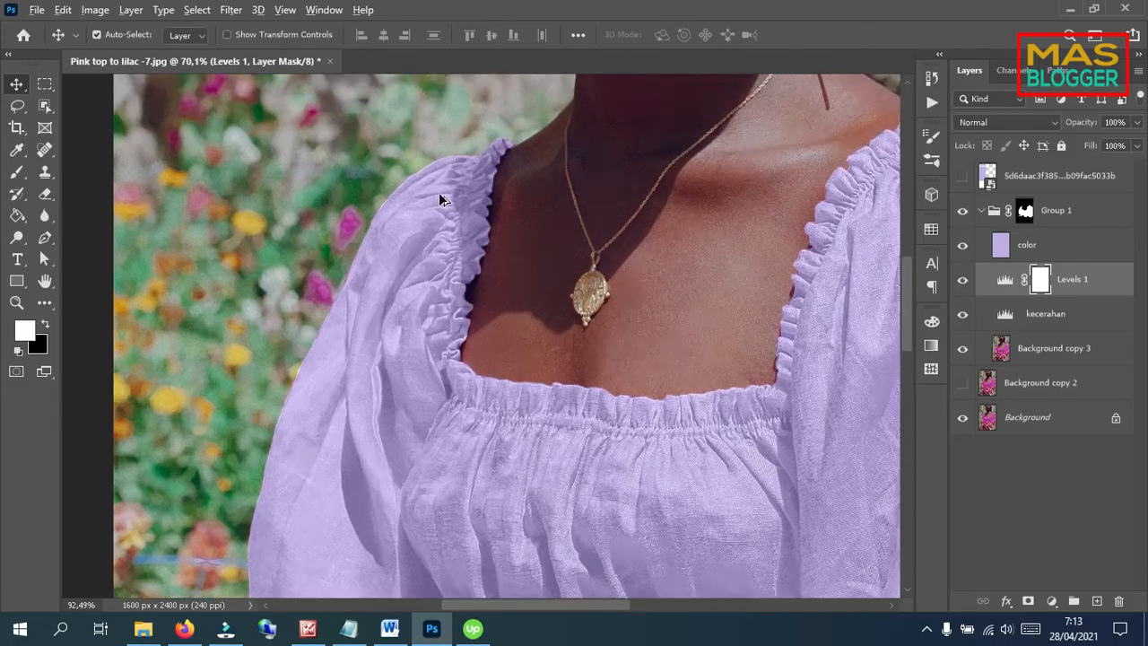
scroll(439, 200, "up", 3)
scroll(545, 410, "up", 3)
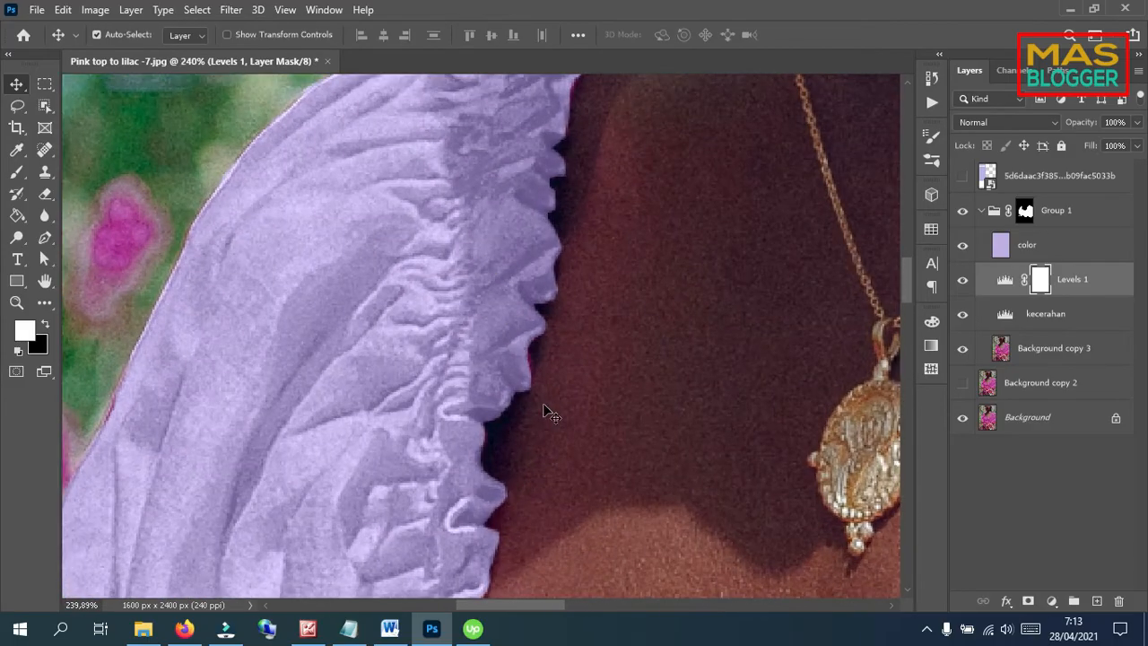
scroll(664, 264, "down", 2)
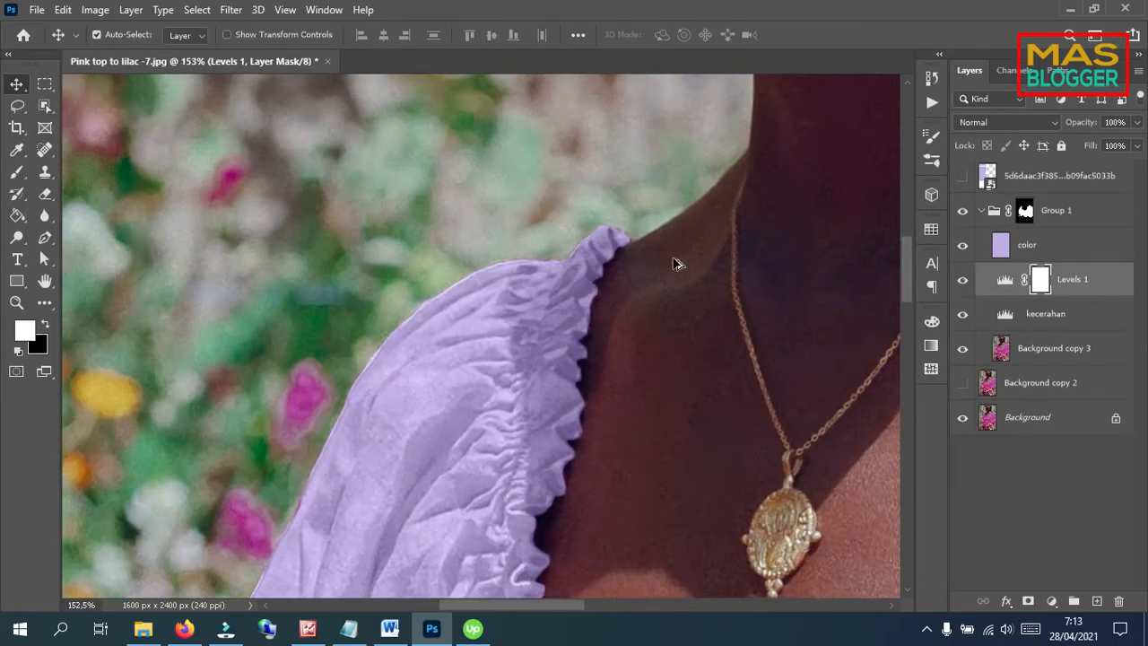
scroll(456, 364, "down", 3)
scroll(241, 414, "up", 2)
scroll(240, 414, "up", 1)
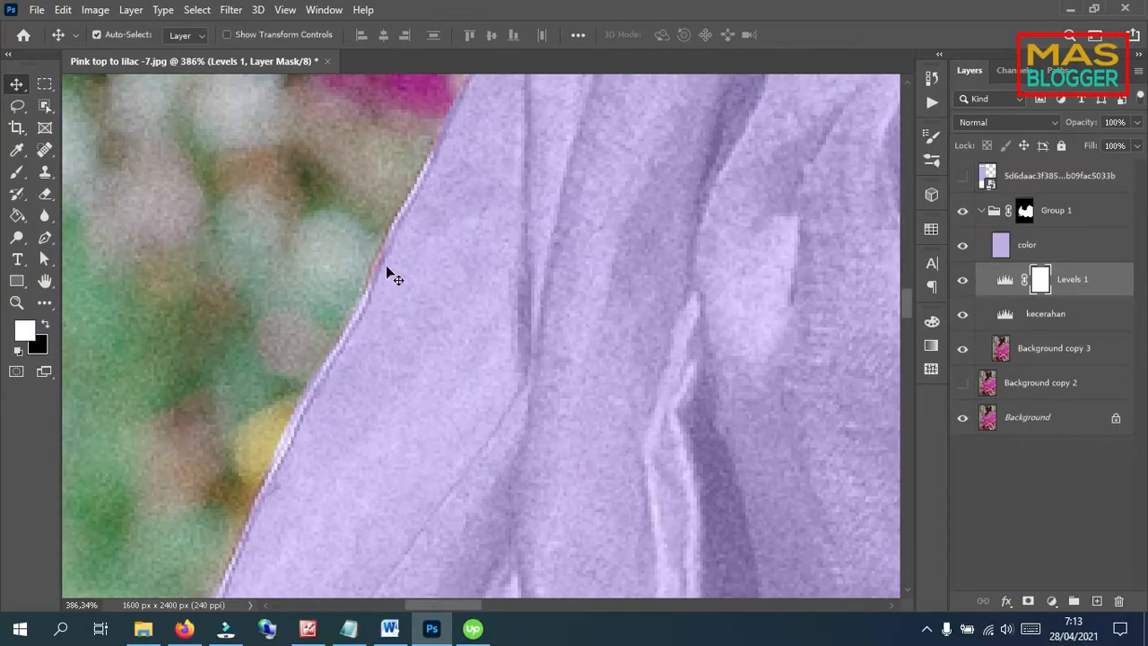
scroll(384, 428, "up", 6)
scroll(482, 269, "down", 5)
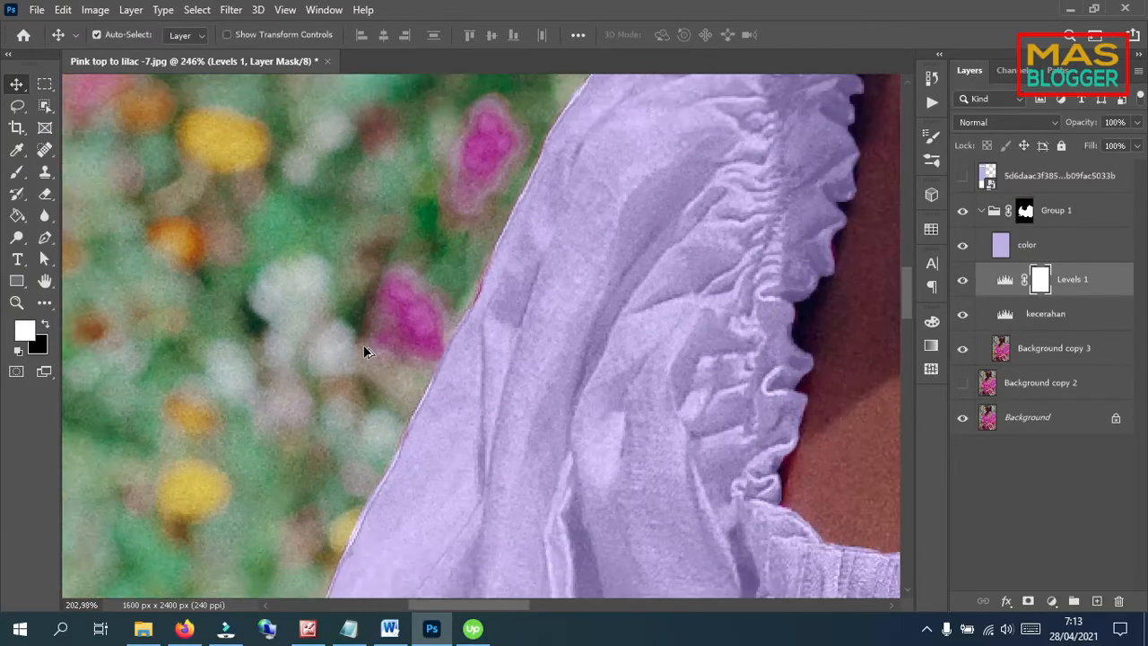
scroll(221, 428, "up", 2)
scroll(309, 414, "down", 5)
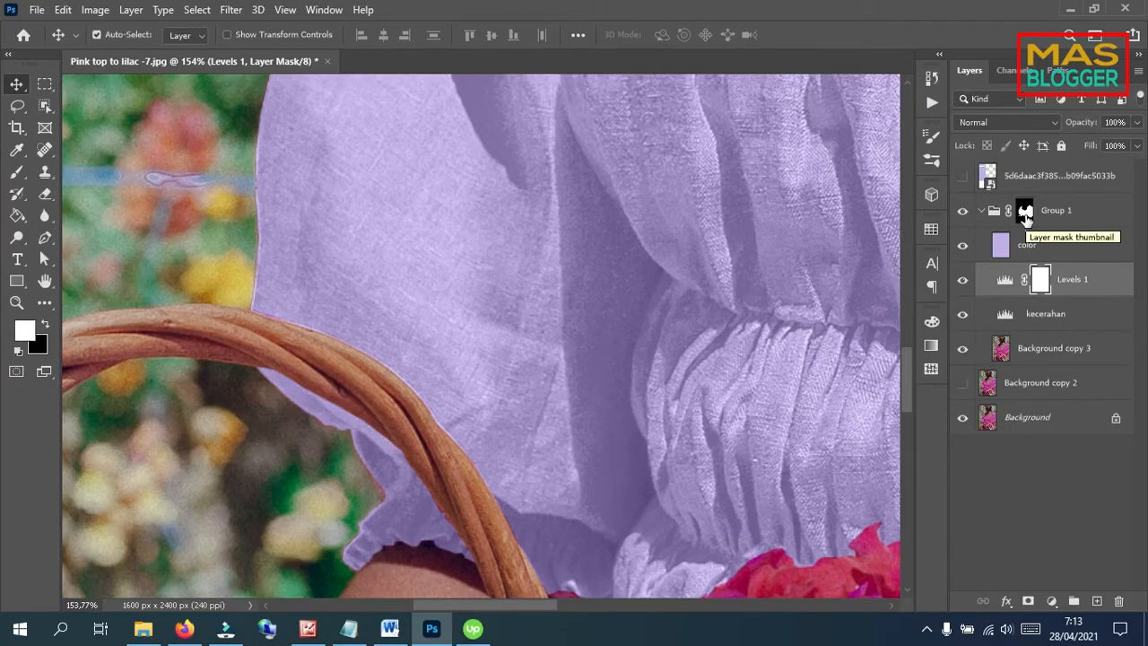
- Paint white with a size 4 brush on the Group 1 mask along the sleeve's edge beneath the basket handle
left_click(1025, 213)
scroll(355, 463, "up", 3)
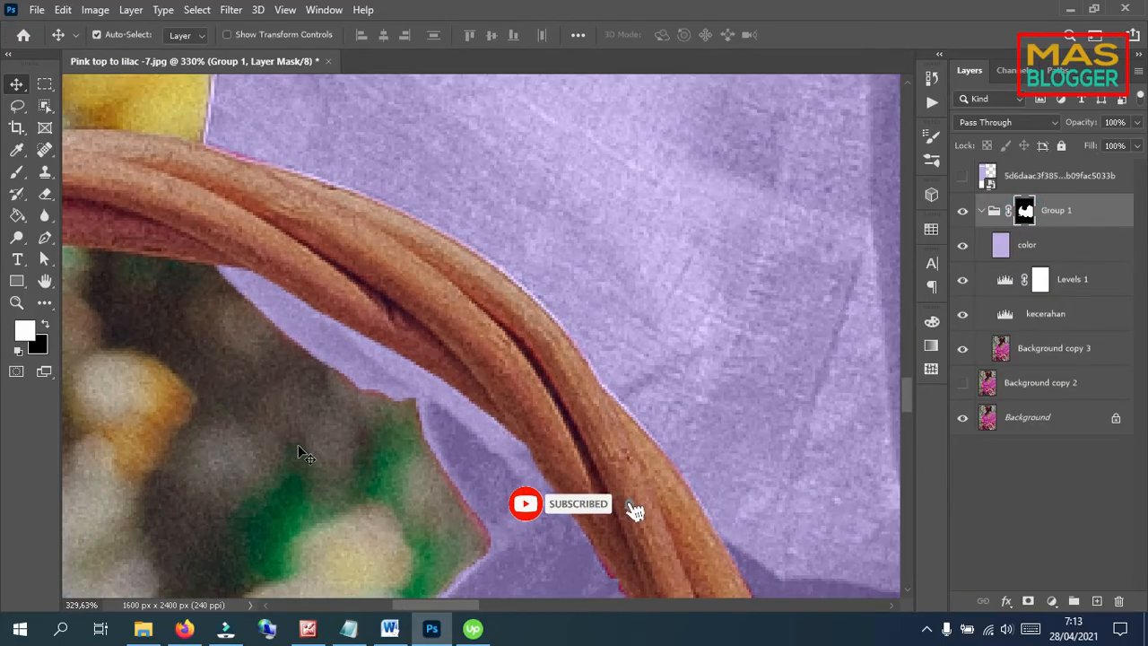
key("b")
key("bracketleft")
key("bracketleft")
key("bracketleft")
key("bracketleft")
key("bracketleft")
key("bracketleft")
key("bracketleft")
key("bracketleft")
scroll(457, 440, "down", 3)
scroll(503, 375, "up", 3)
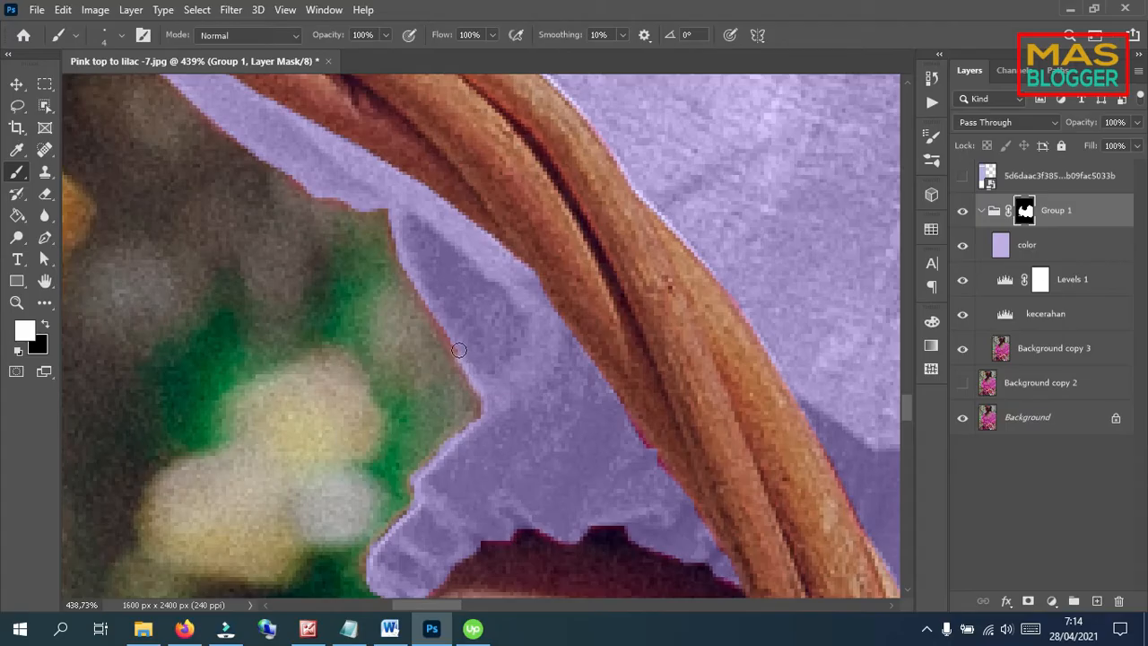
scroll(385, 279, "up", 2)
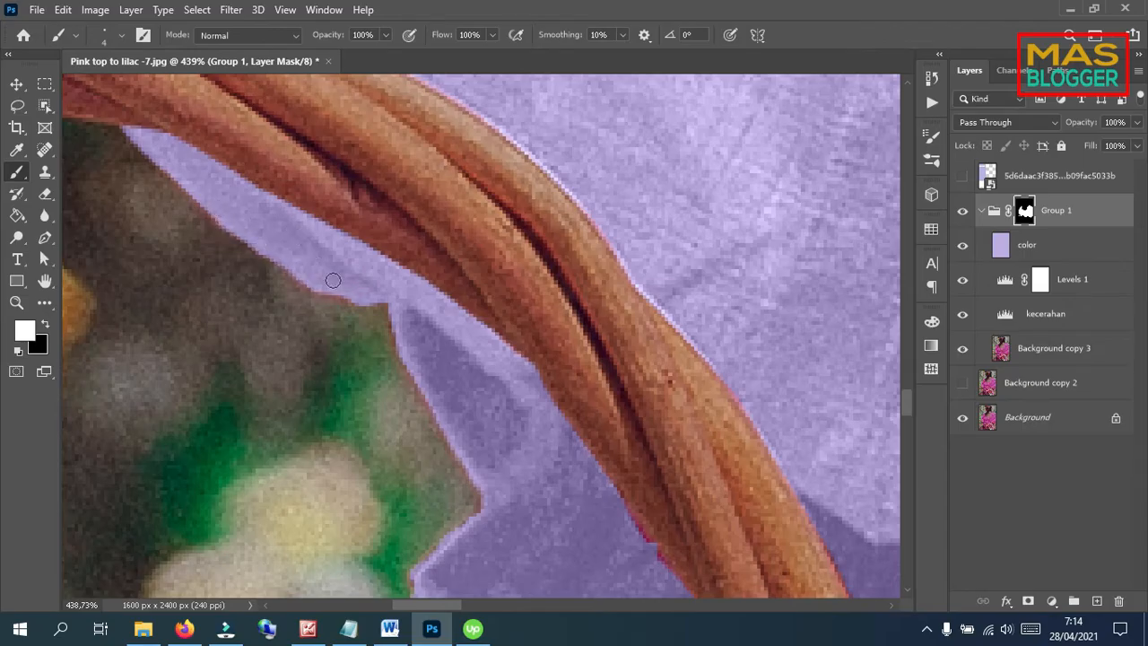
left_click(396, 324)
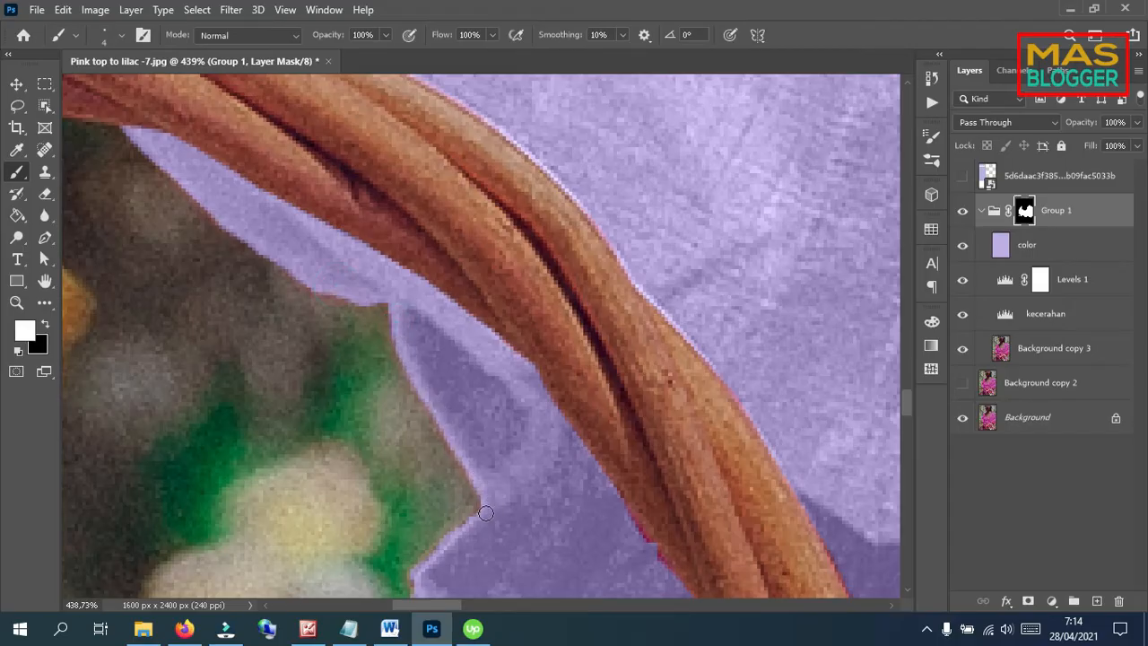
- Extend the white on the Group 1 mask over the pink fringes beside the basket handle and along the sleeve cuff's hem
scroll(546, 508, "down", 5)
left_click(624, 346)
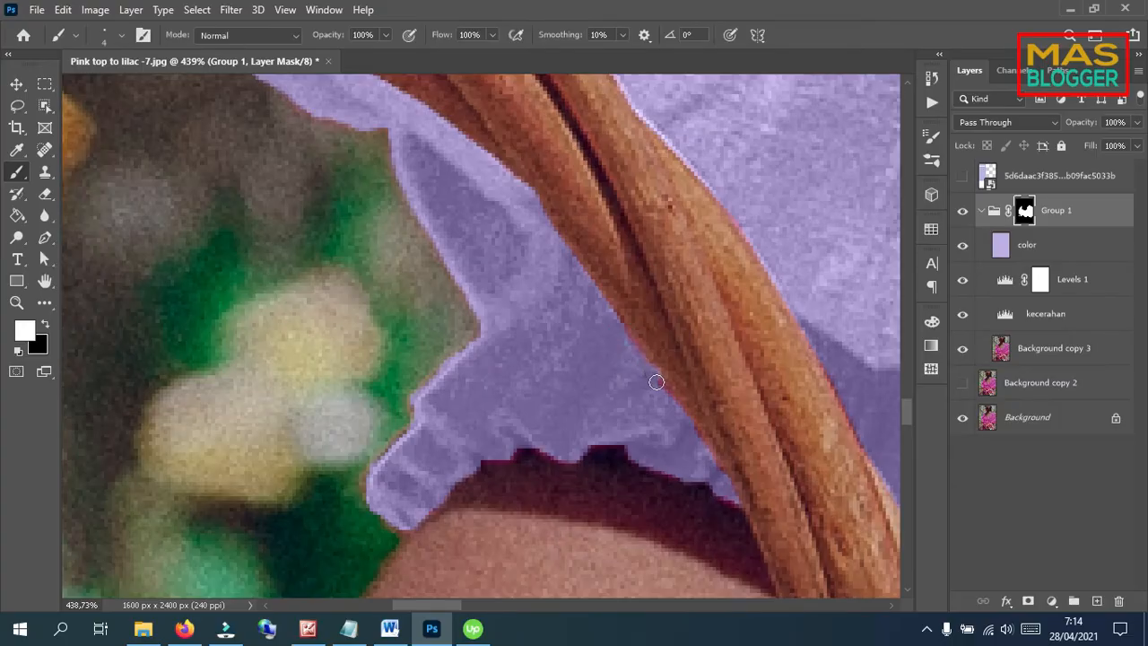
left_click(729, 496)
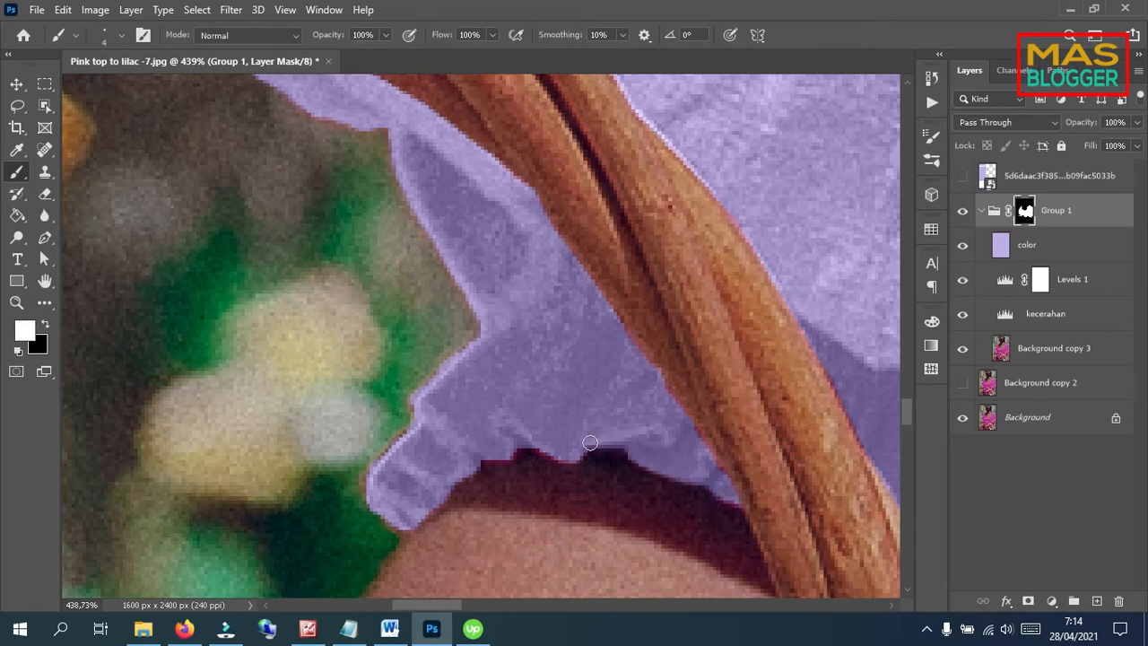
left_click_drag(559, 456, 517, 445)
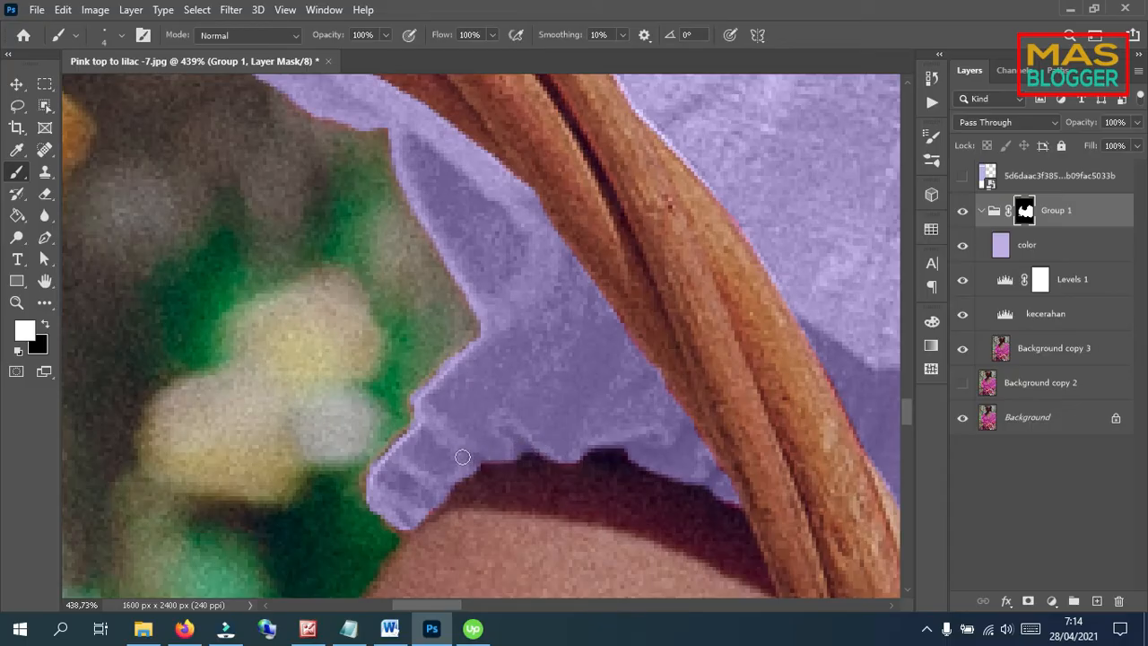
scroll(501, 345, "down", 3)
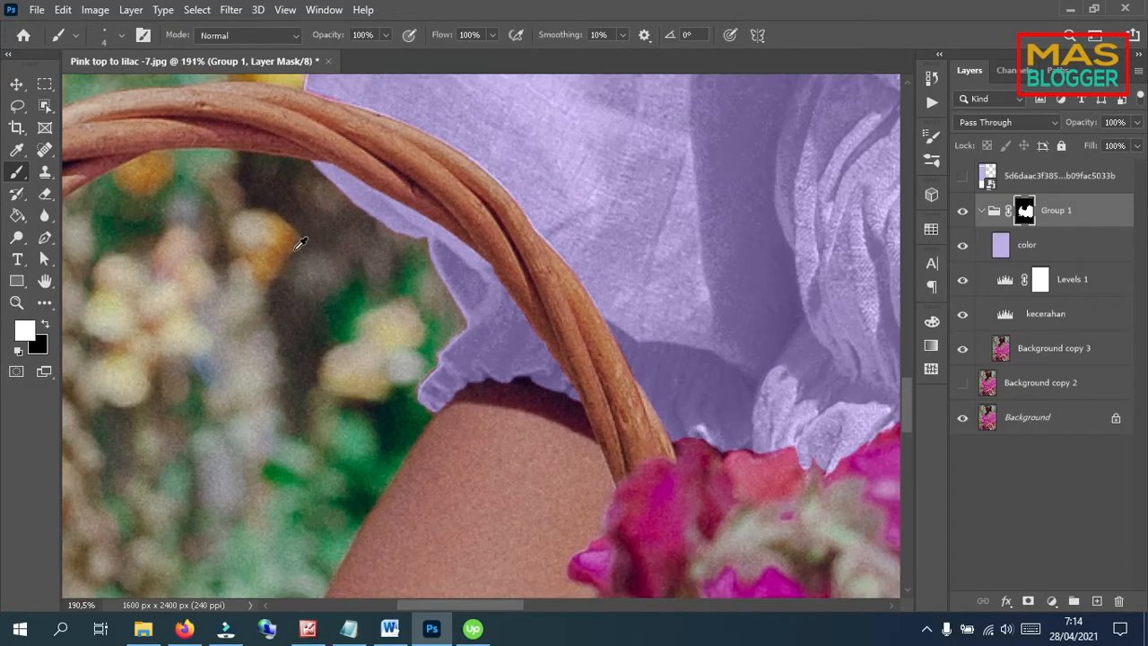
scroll(292, 180, "up", 5)
scroll(458, 202, "down", 1)
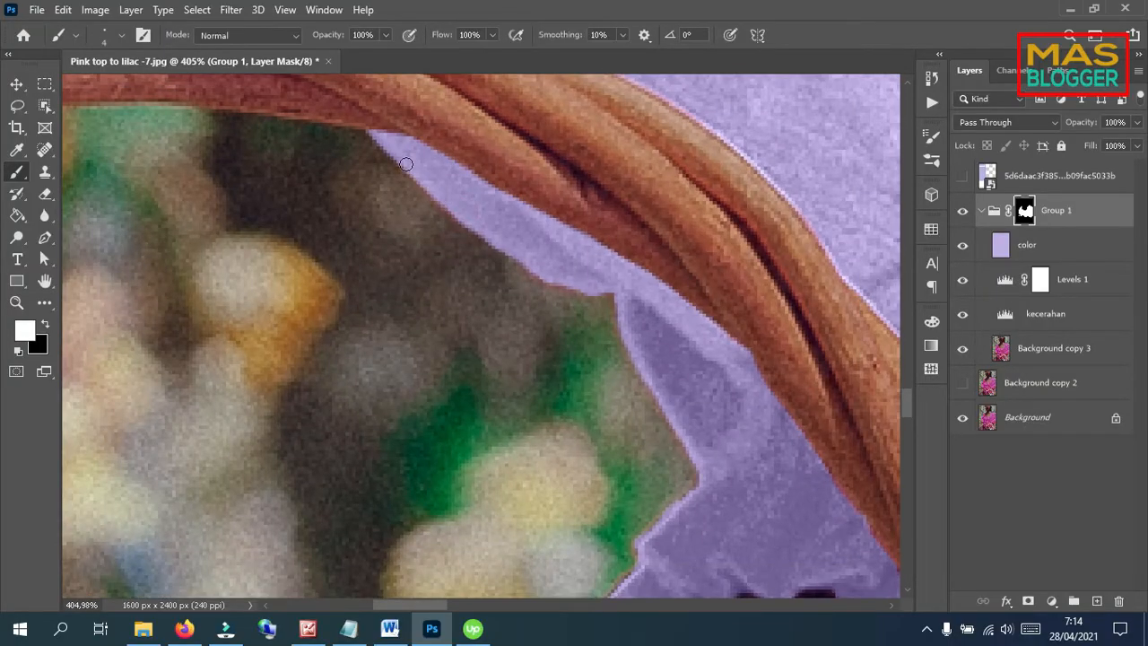
- Switch to Upwork to check the current session's tracked time, and return to Photoshop
left_click(472, 629)
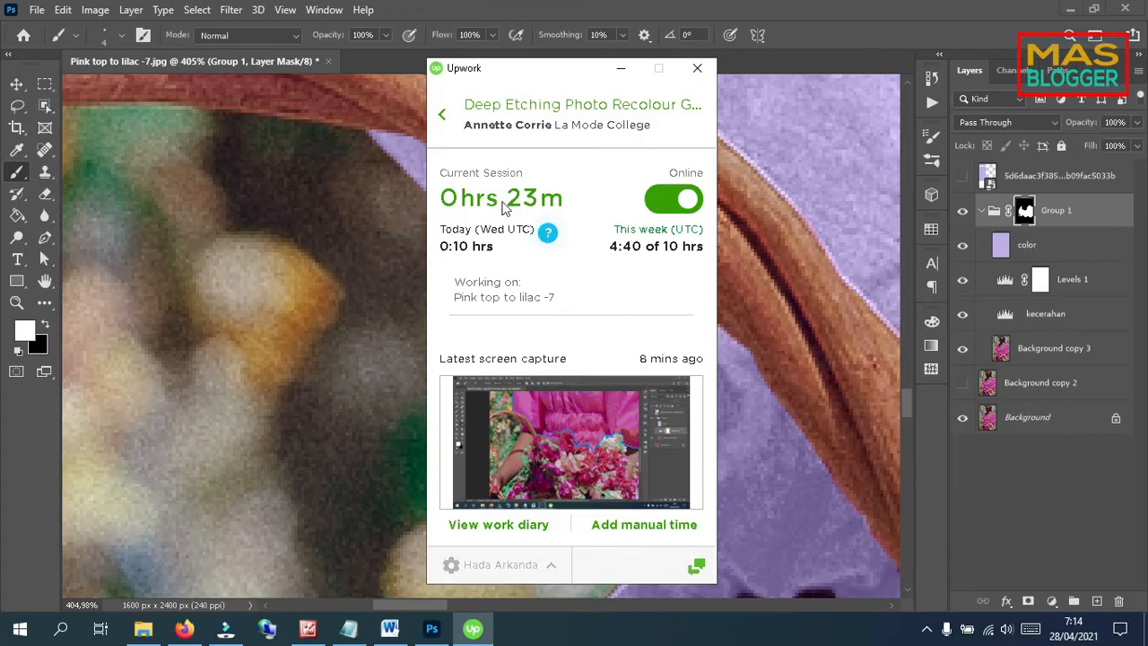
left_click(620, 69)
scroll(267, 289, "down", 3)
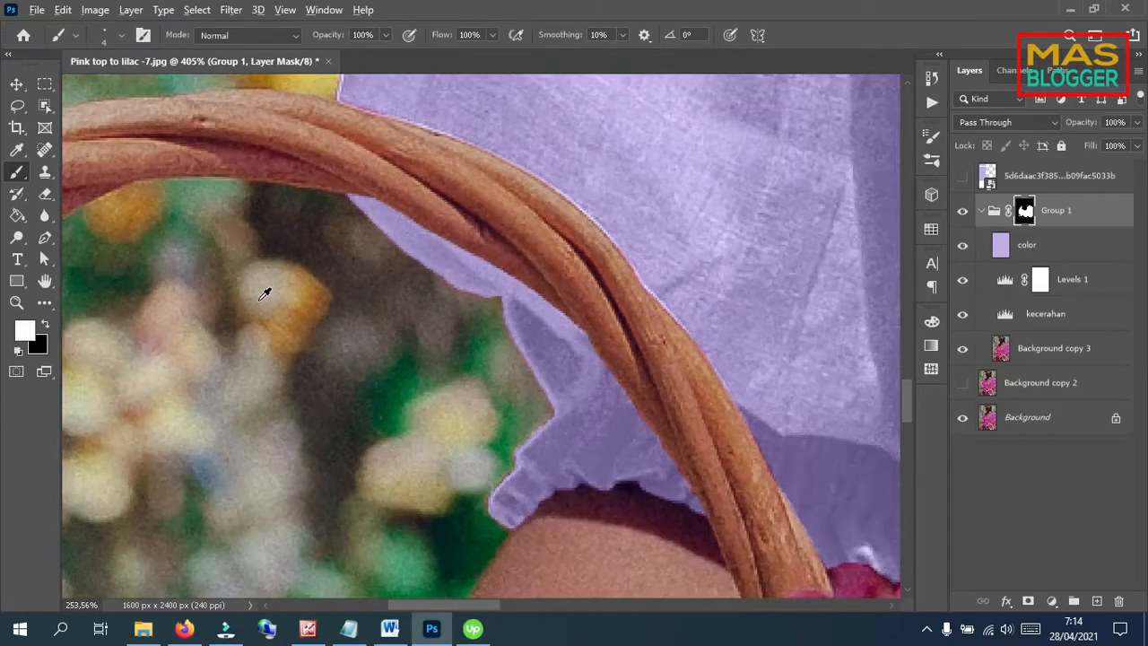
- Paint white on the Group 1 mask over the pink fabric gap between the red petals to recolour it lilac
scroll(686, 449, "up", 3)
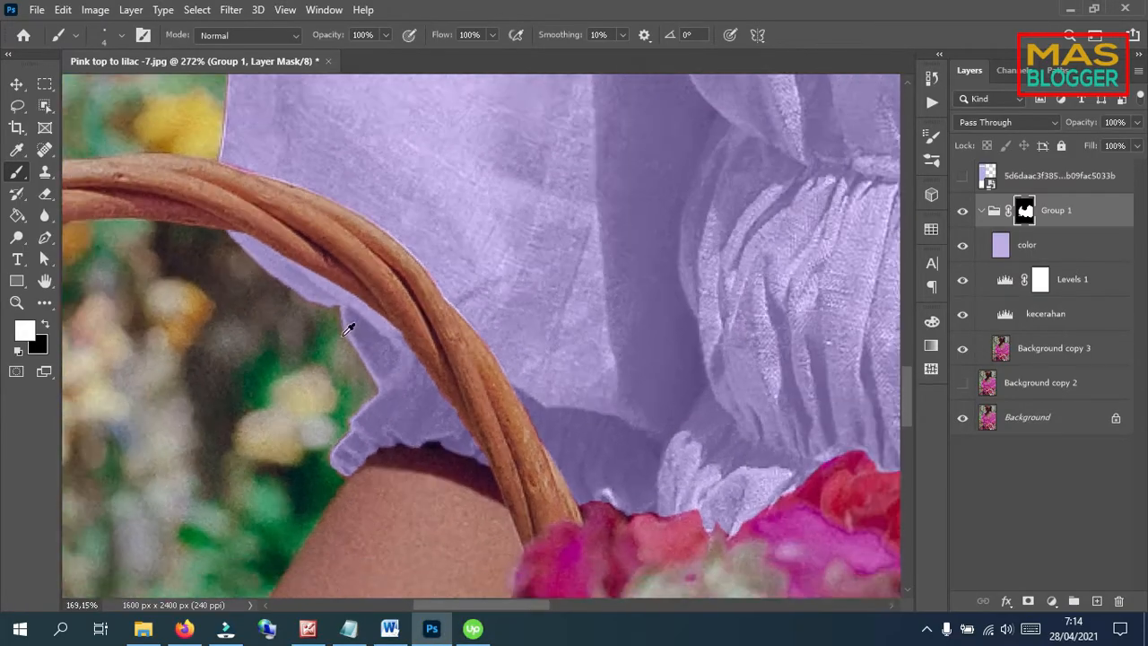
scroll(685, 499, "down", 3)
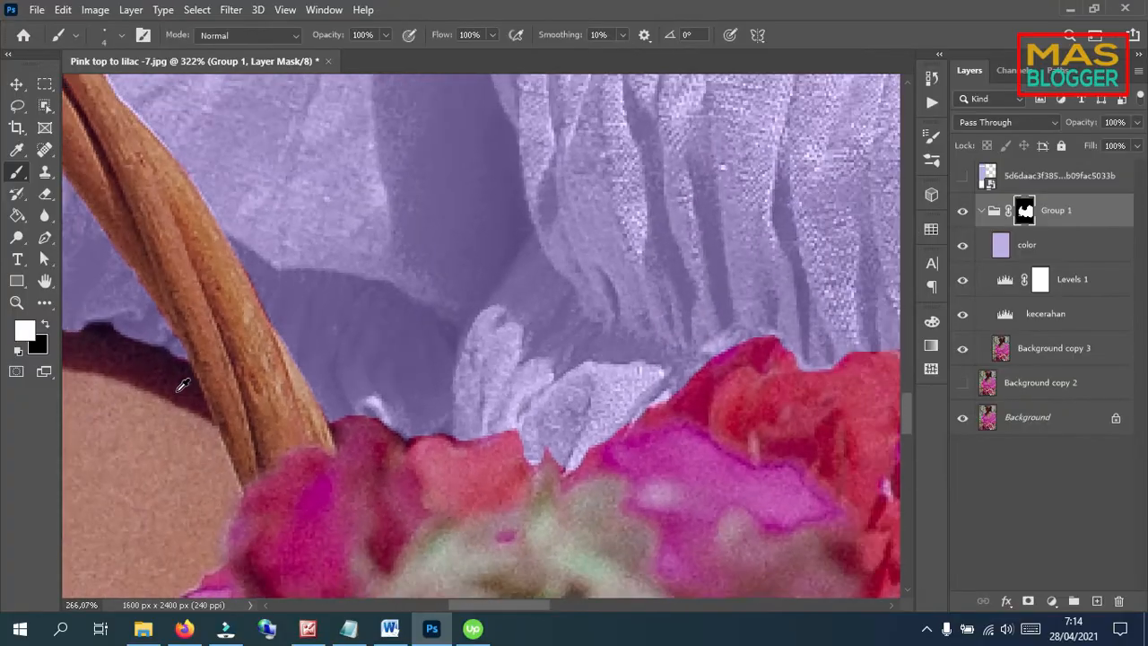
scroll(721, 374, "up", 2)
scroll(771, 371, "down", 3)
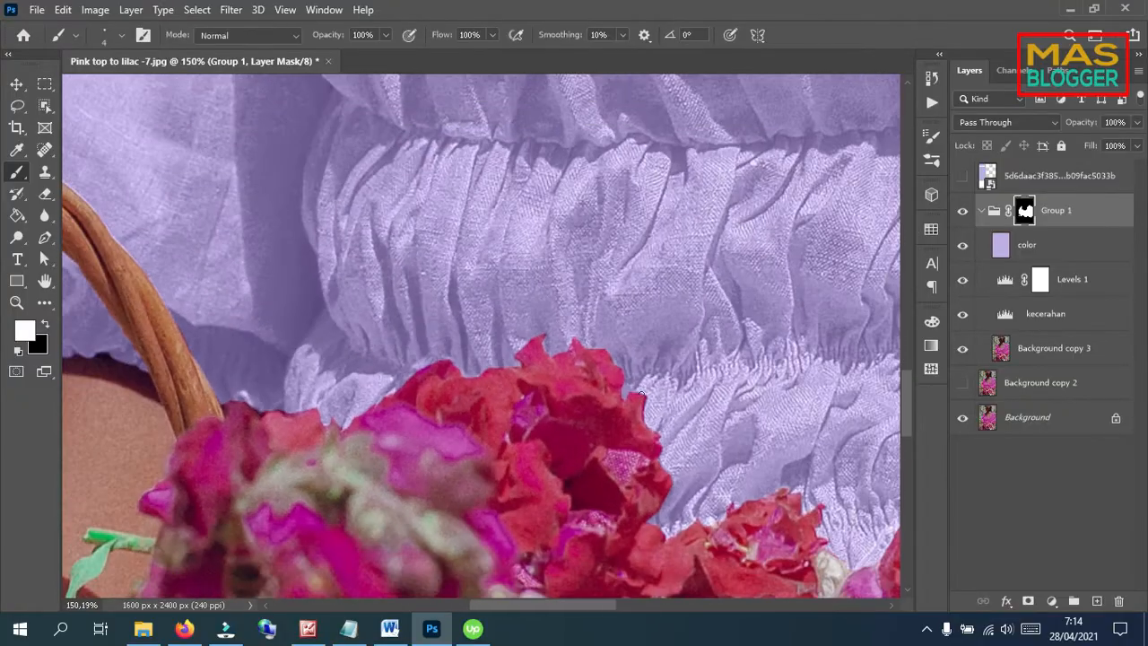
scroll(627, 487, "up", 2)
scroll(627, 486, "up", 2)
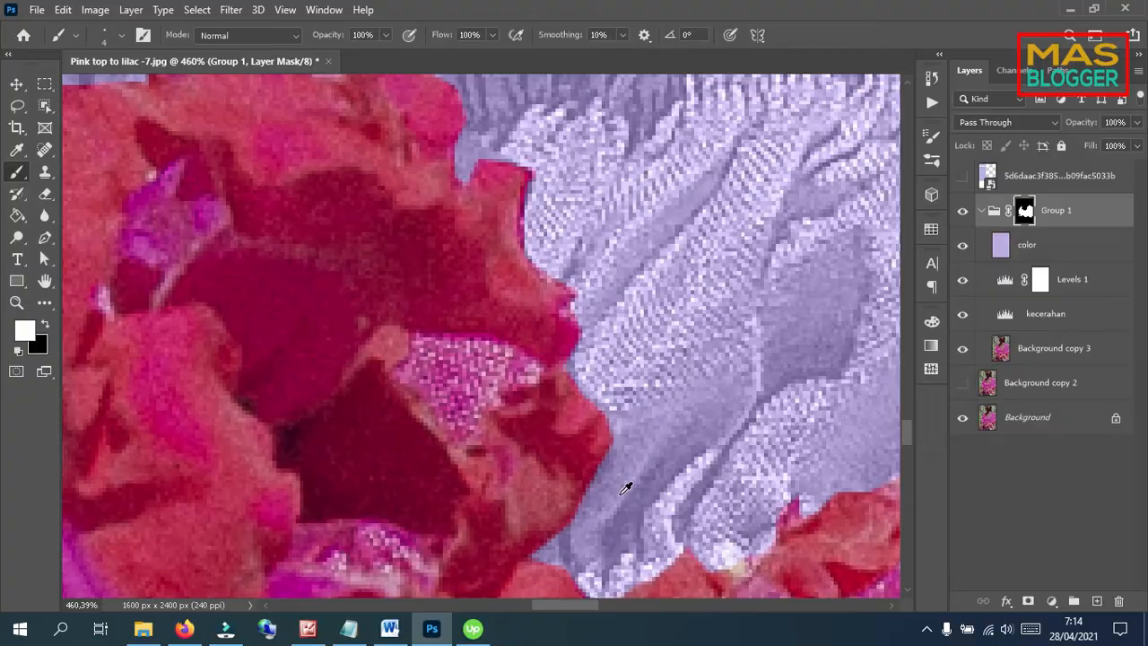
scroll(645, 374, "down", 2)
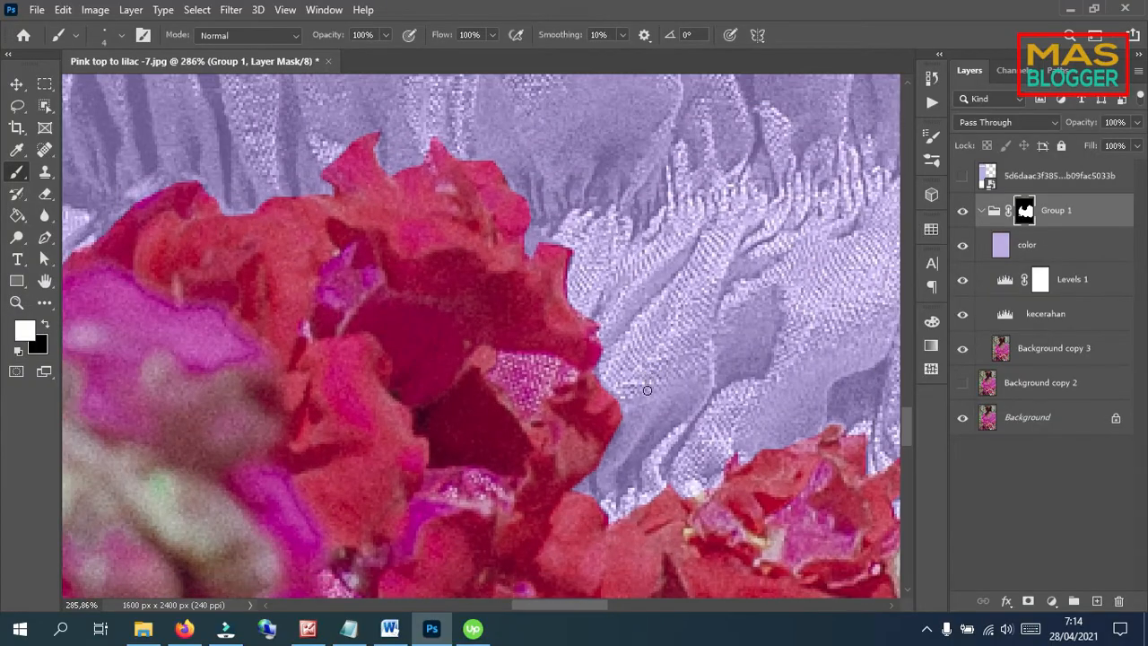
scroll(535, 420, "up", 1)
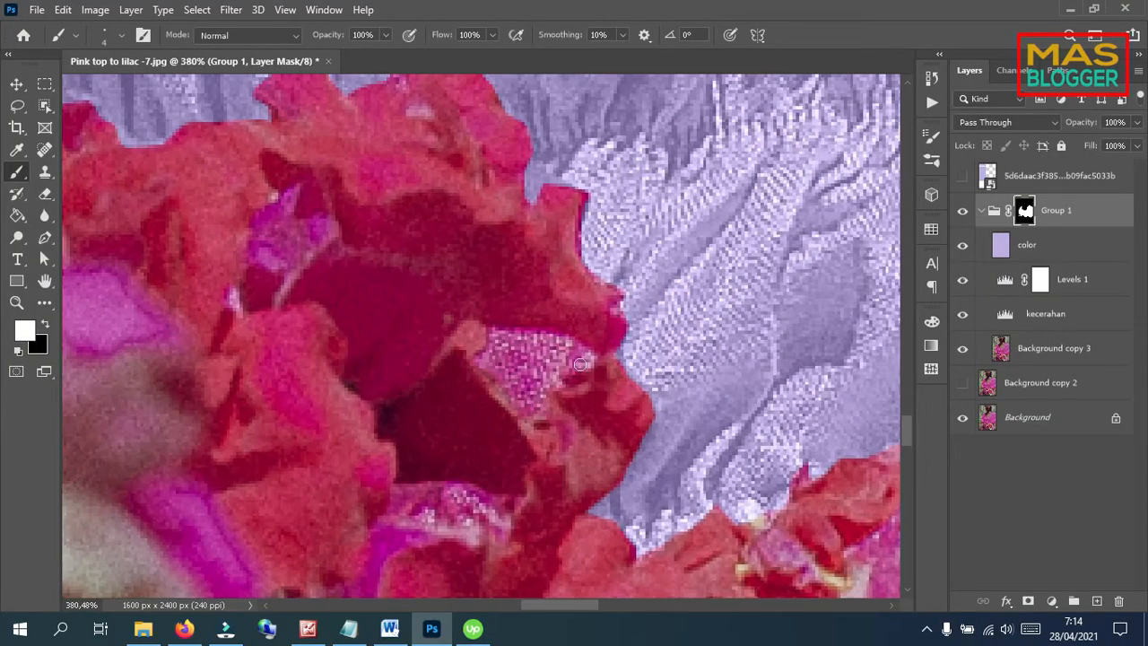
left_click_drag(587, 357, 508, 336)
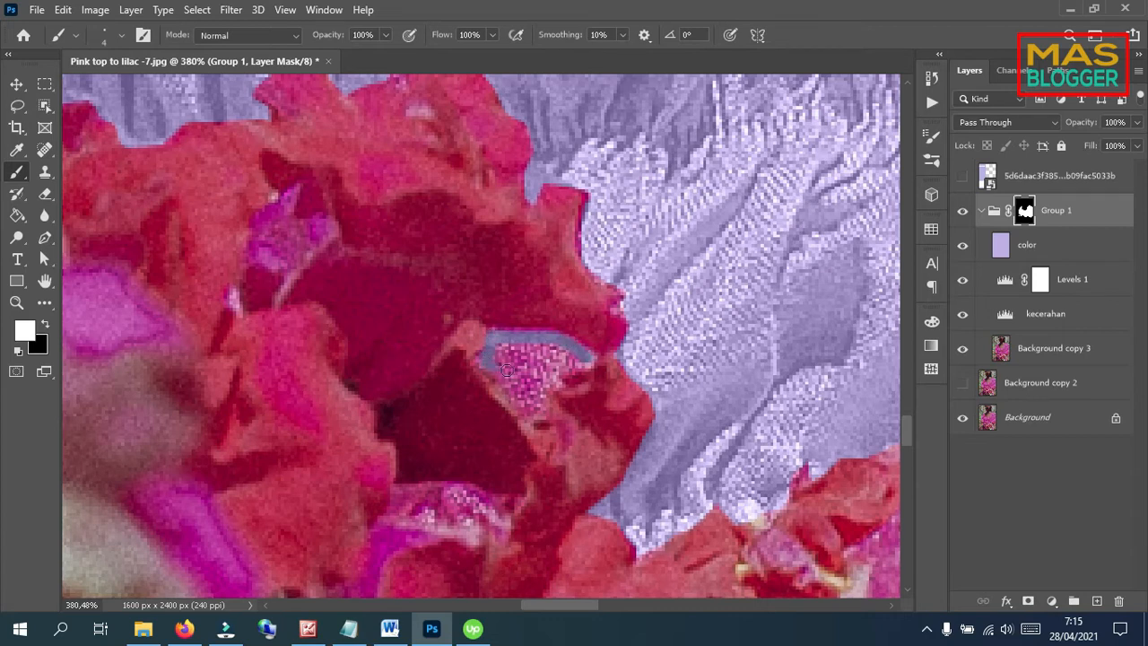
mouse_move(553, 383)
left_mouse_down()
mouse_move(588, 363)
mouse_move(548, 360)
mouse_move(532, 390)
mouse_move(502, 363)
mouse_move(503, 352)
mouse_move(566, 371)
mouse_move(574, 358)
mouse_move(505, 349)
mouse_move(558, 349)
left_mouse_up()
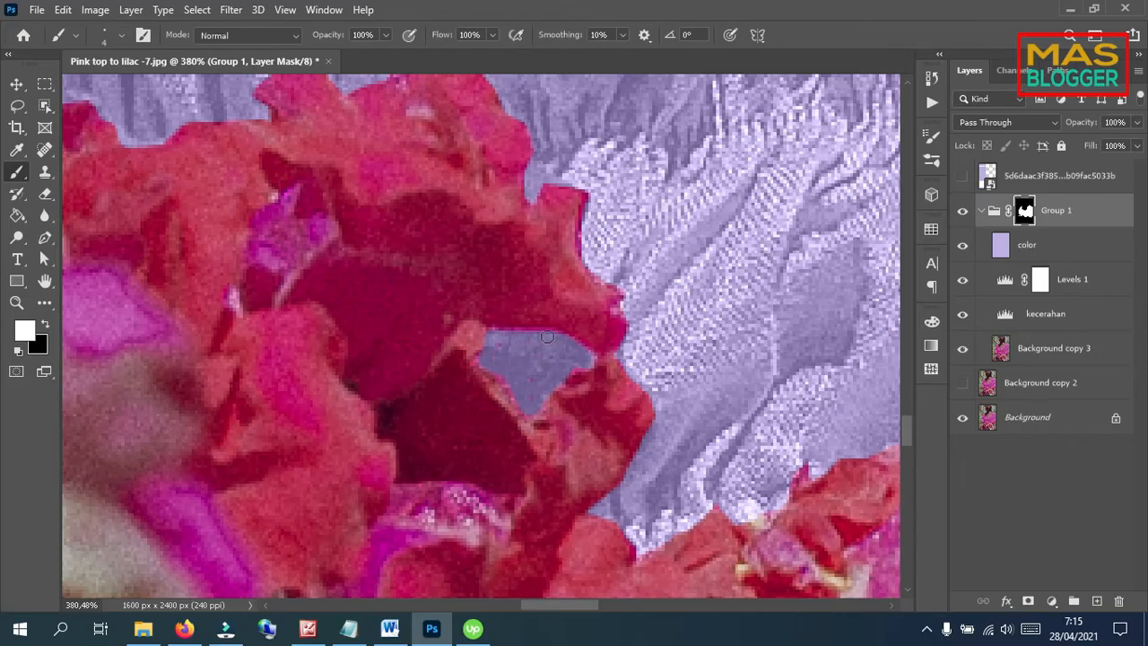
- Paint white on the Group 1 mask over the narrow pink fabric gap between the white flower petals
scroll(539, 368, "down", 5)
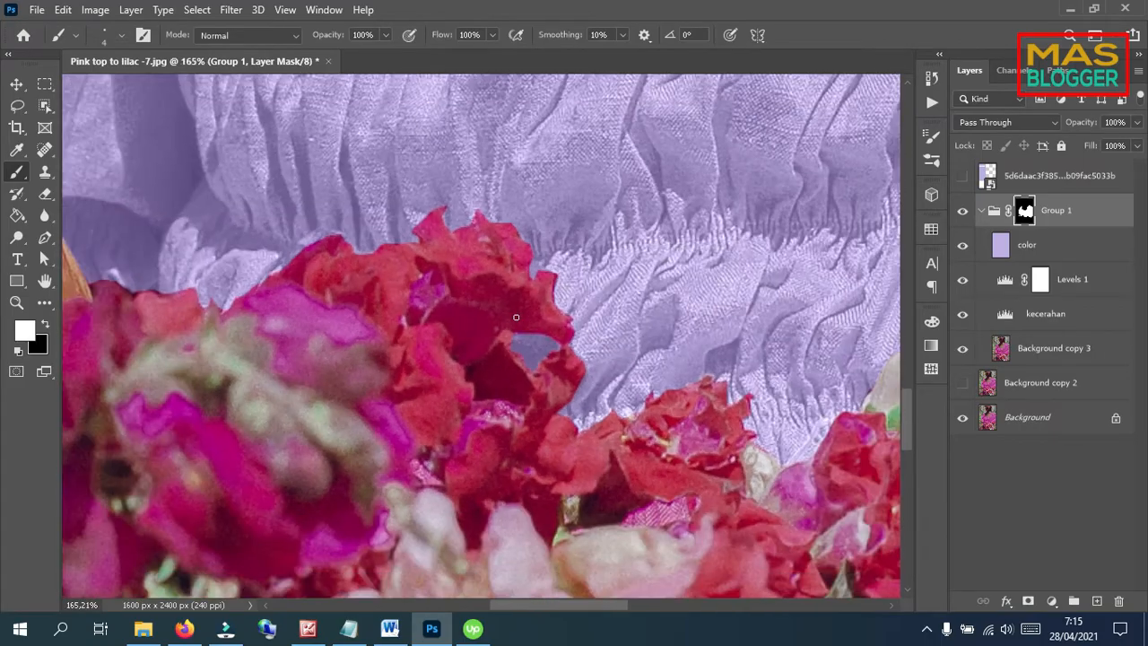
scroll(381, 343, "down", 2)
scroll(623, 428, "up", 5)
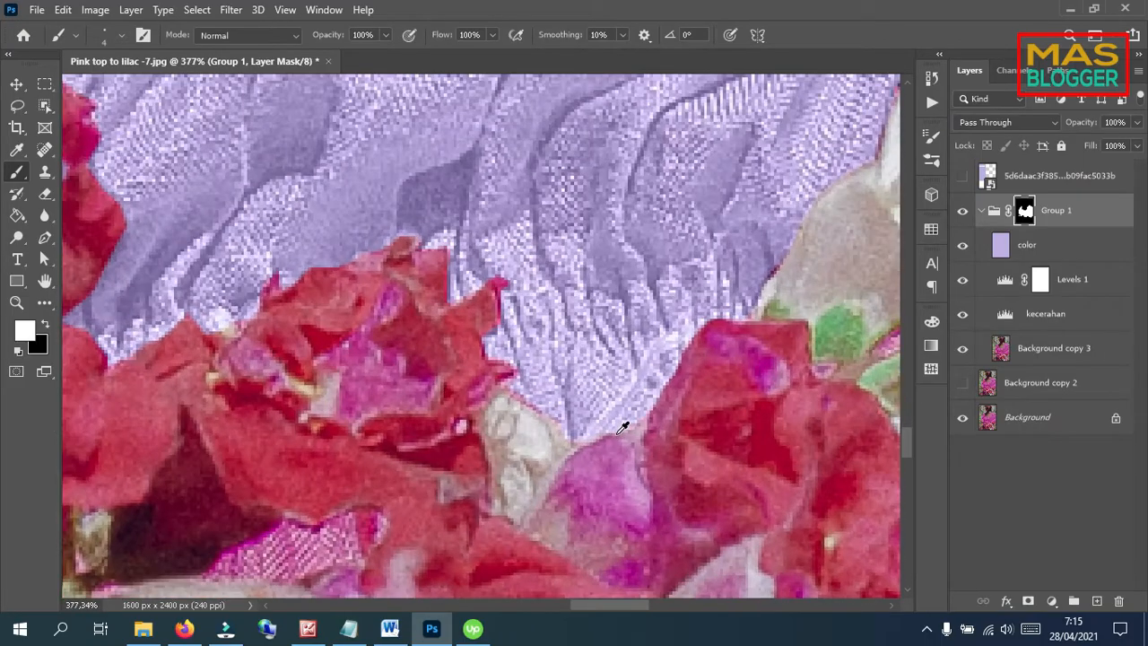
scroll(603, 367, "down", 3)
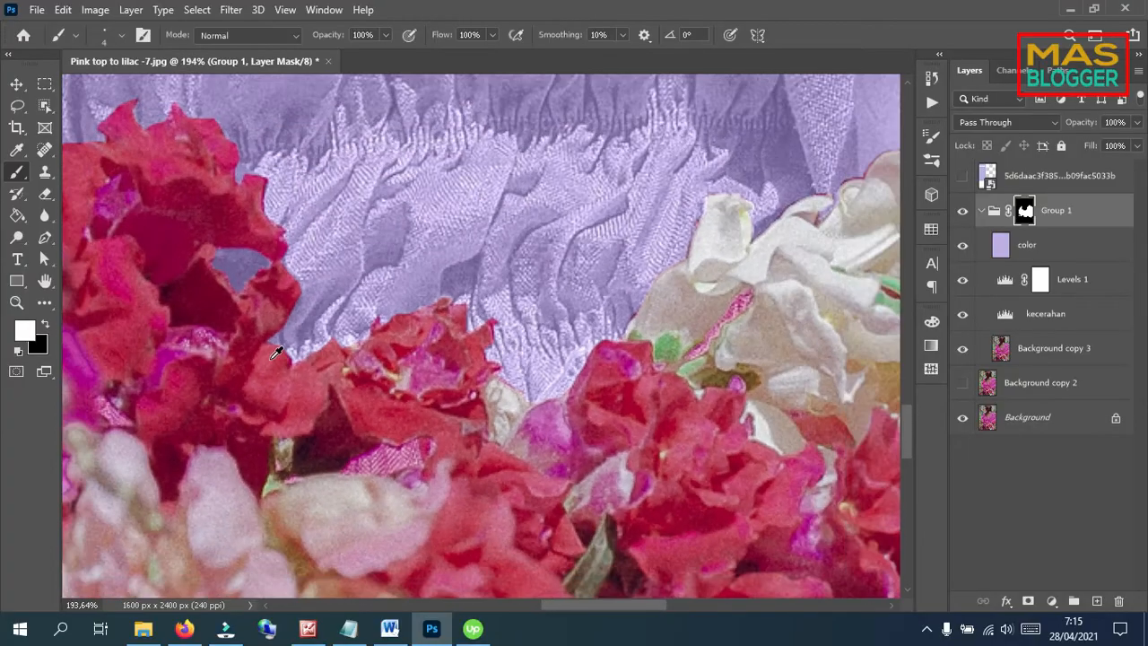
scroll(722, 346, "up", 4)
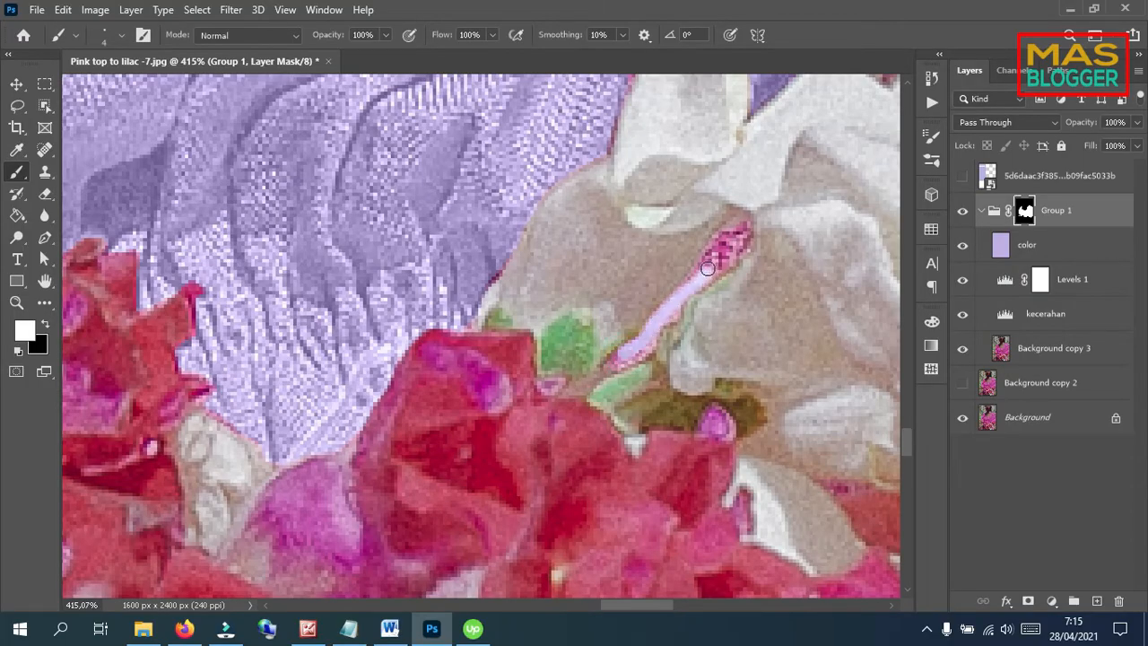
left_click_drag(703, 271, 627, 345)
scroll(628, 345, "down", 4)
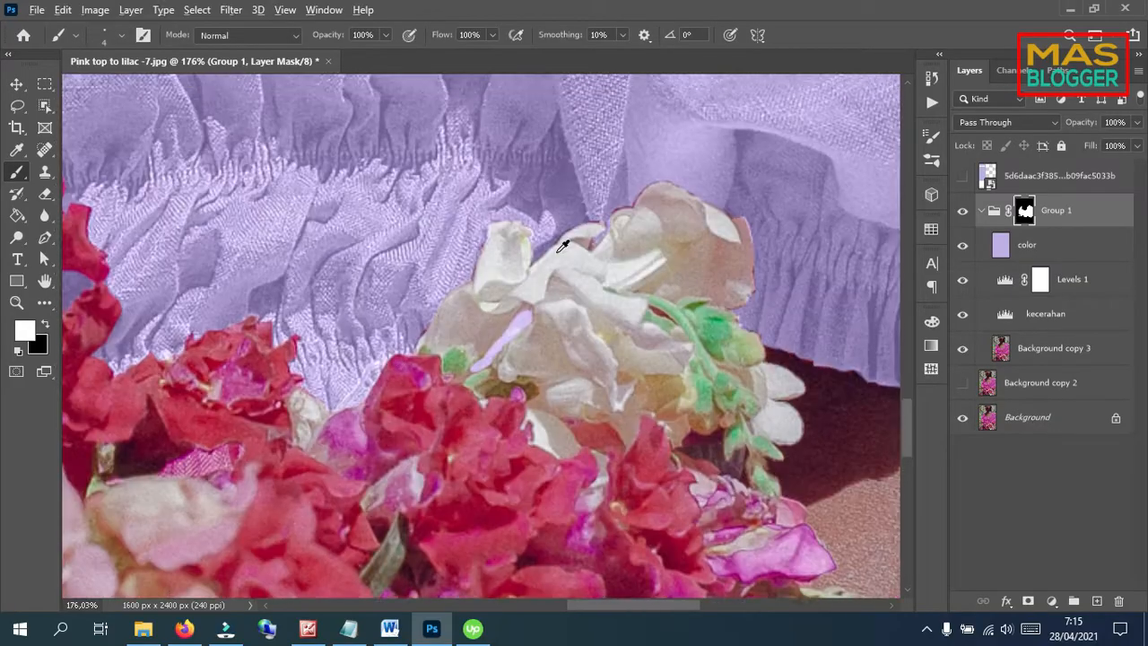
- Paint white on the Group 1 mask along the sleeve cuff's lower hem beside the white flowers
scroll(453, 227, "up", 5)
scroll(454, 227, "down", 10)
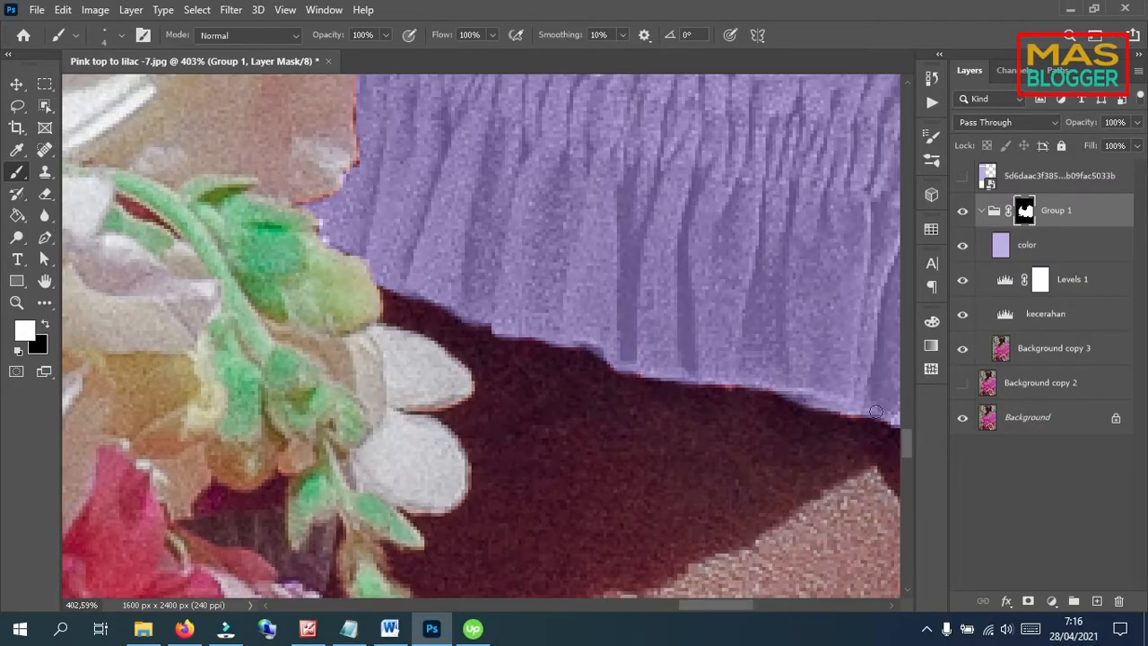
scroll(570, 255, "up", 1)
left_click_drag(570, 255, 698, 143)
scroll(648, 472, "down", 5)
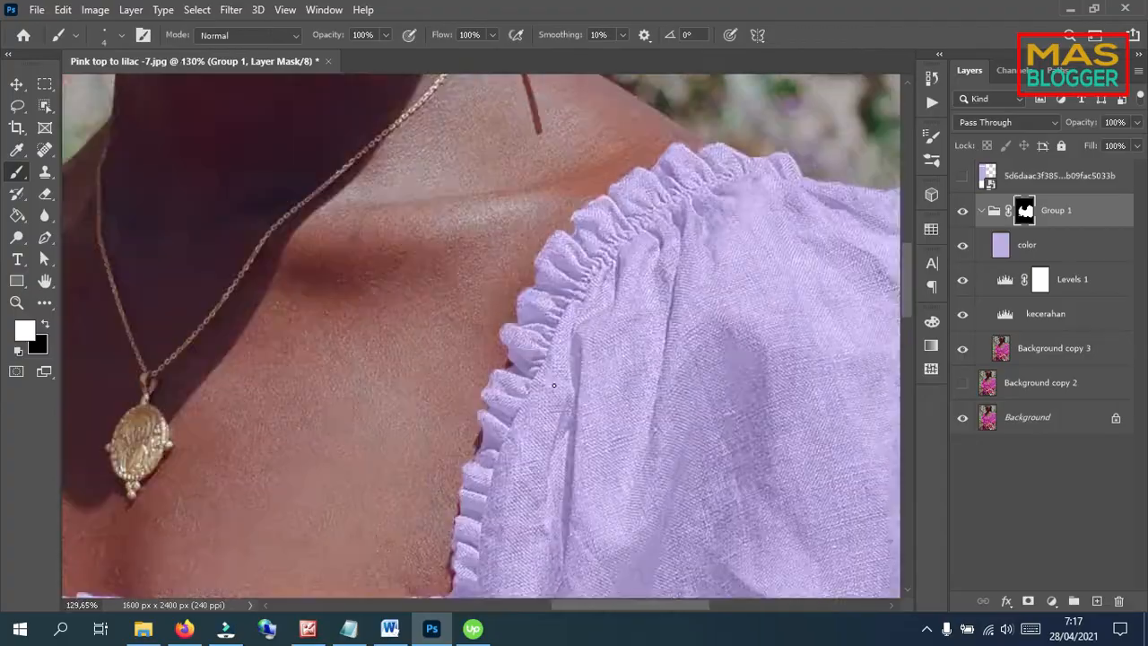
- Extend the white on the Group 1 mask along the ruffled neckline edge of the puffed sleeve
scroll(543, 309, "up", 4)
left_click_drag(202, 533, 542, 310)
left_click_drag(546, 217, 461, 385)
scroll(230, 410, "down", 5)
- Paint white on the Group 1 mask along the sleeve's outer edge against the blurred green background
scroll(466, 251, "up", 7)
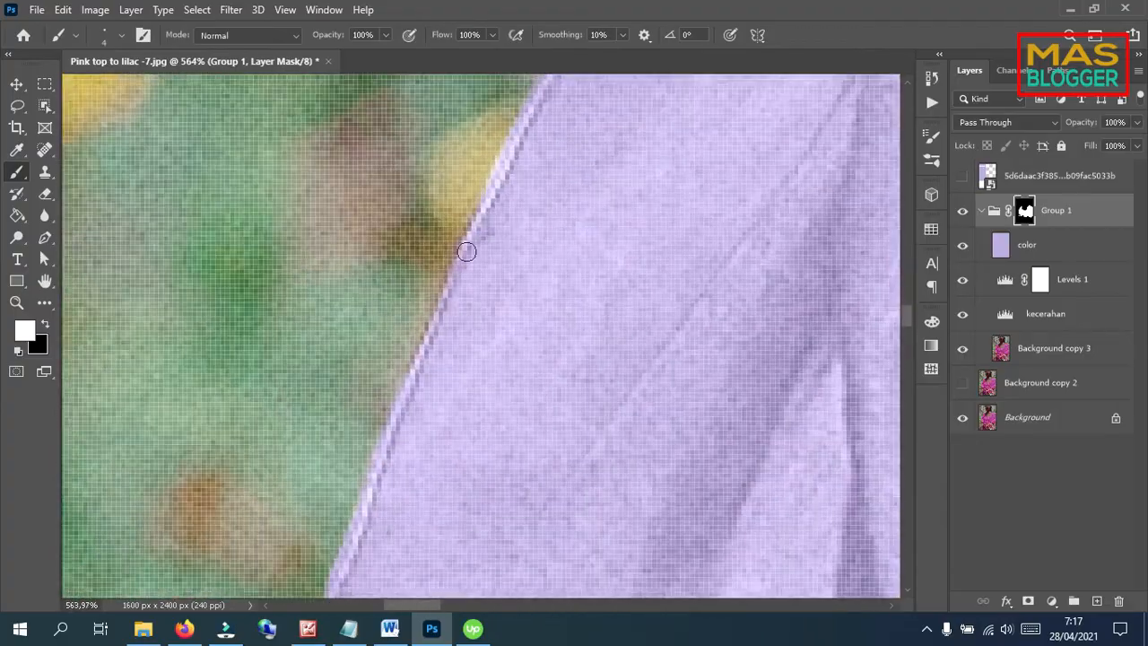
scroll(461, 171, "down", 6)
scroll(461, 172, "up", 4)
mouse_move(504, 85)
left_mouse_down()
mouse_move(464, 339)
mouse_move(484, 144)
left_mouse_up()
left_click_drag(489, 127, 499, 367)
scroll(499, 367, "down", 6)
- Paint white on the Group 1 mask over the leftover pink fringe where the sleeve meets the basket handle
scroll(525, 167, "up", 4)
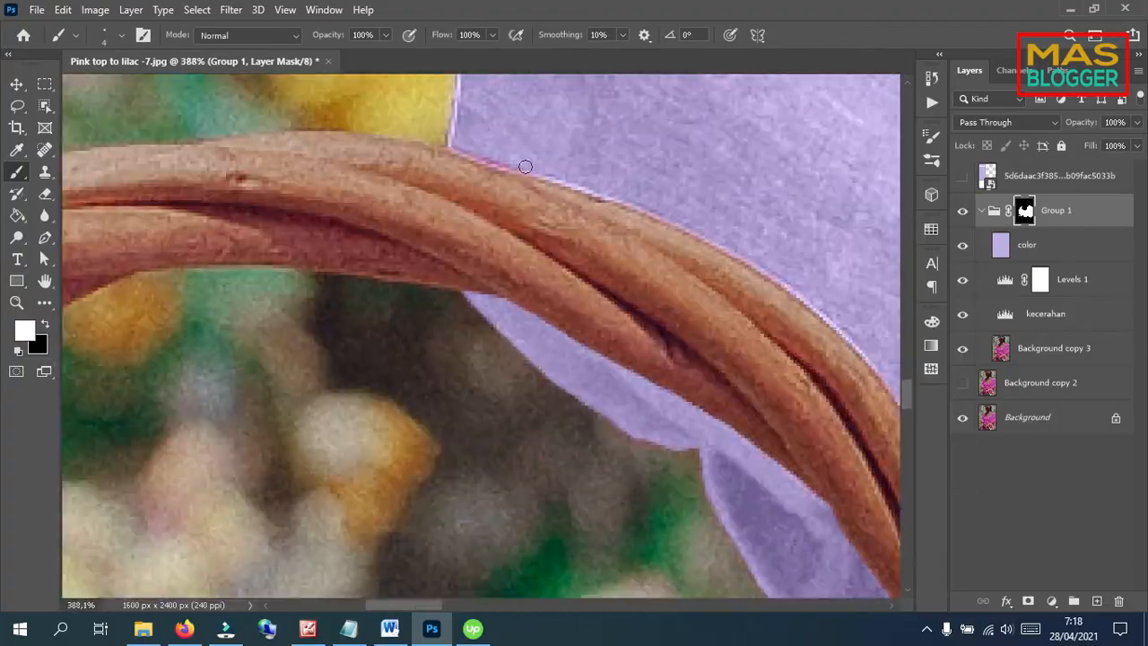
left_click_drag(464, 578, 318, 346)
scroll(318, 346, "down", 5)
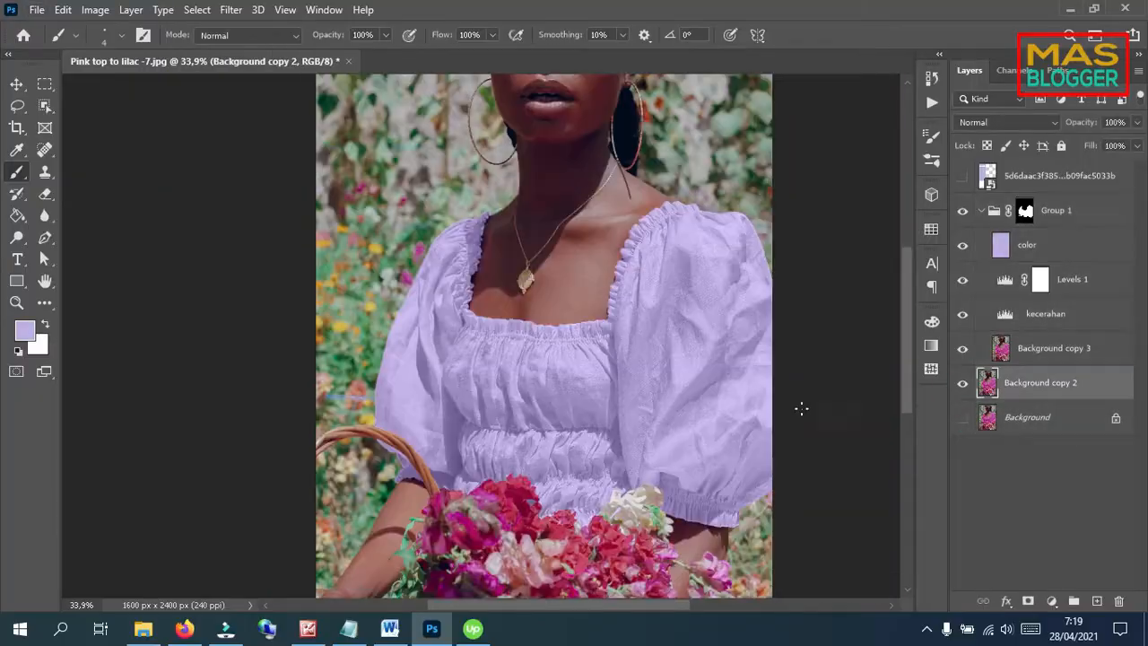
- Check the flowers and the lower bodice, and stamp all visible layers into a new merged layer
scroll(628, 538, "up", 5)
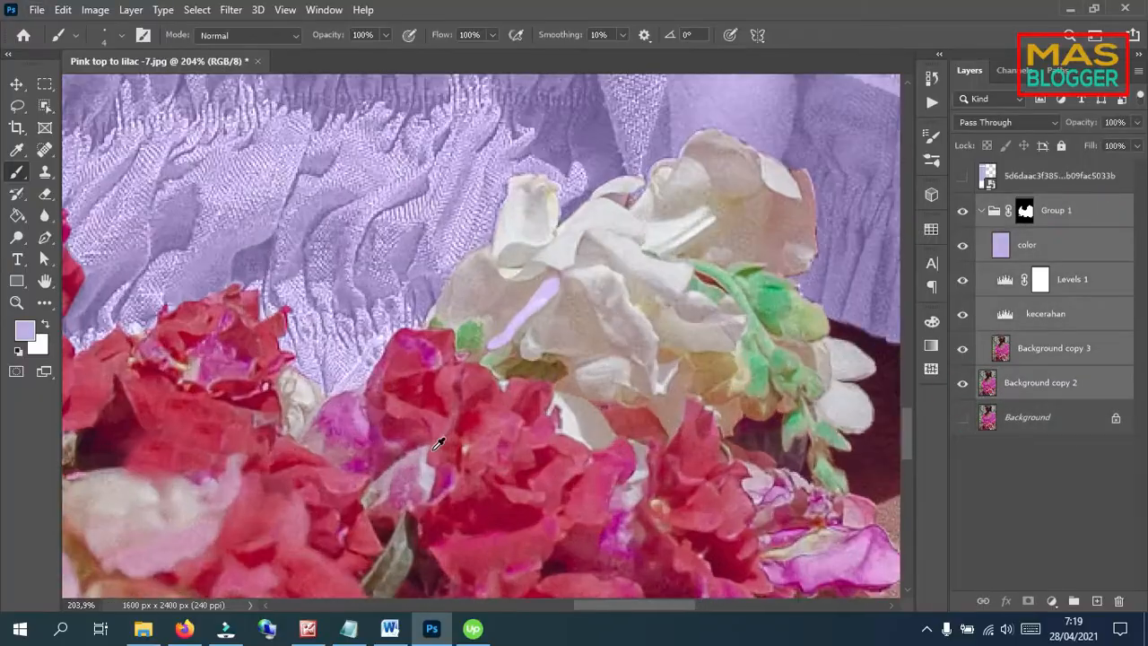
scroll(629, 374, "down", 3)
scroll(629, 375, "down", 5)
scroll(639, 402, "down", 2)
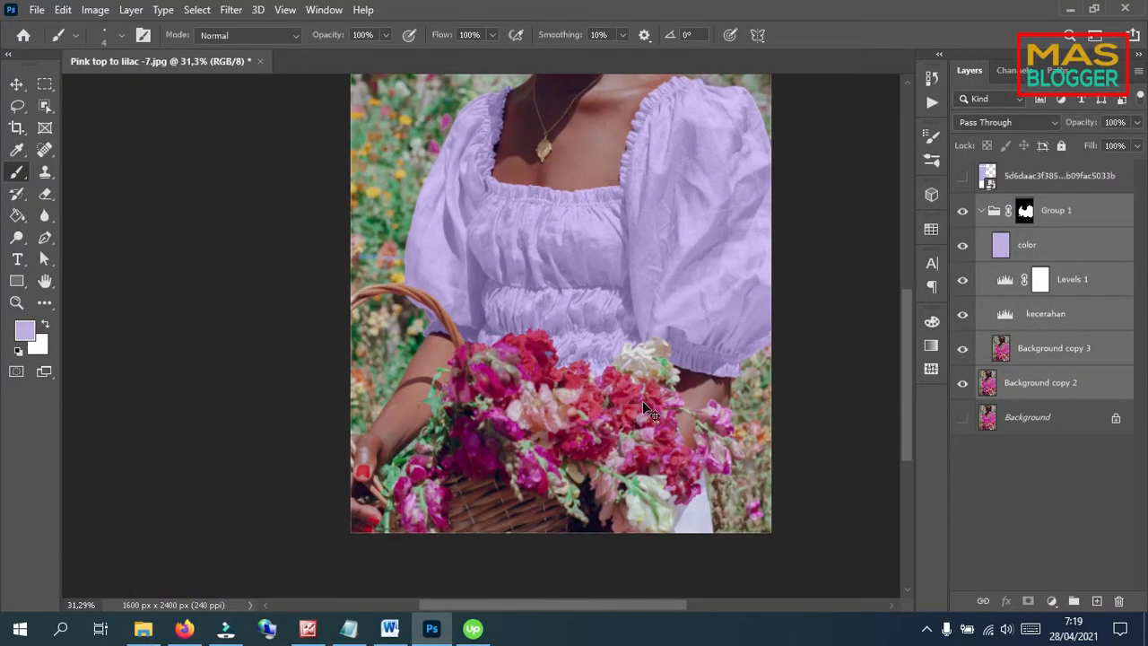
key("ctrl+shift+alt+e")
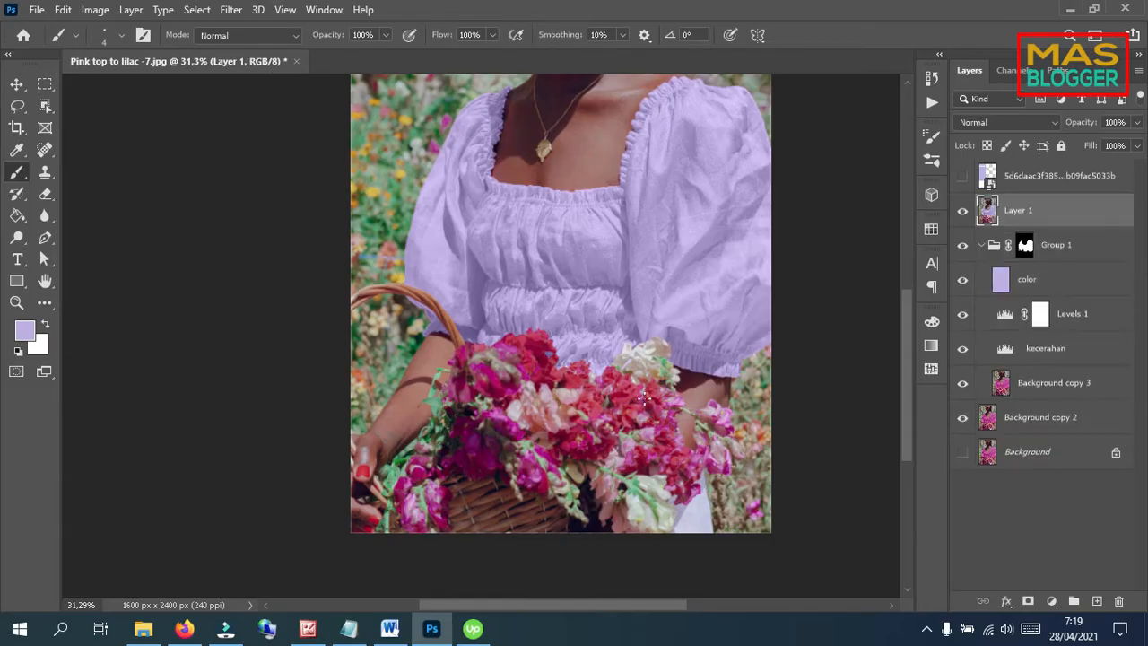
- Hide Group 1 and Background copy 2, and show the original Background layer beneath the merged layer
left_click(962, 245)
left_click(962, 417)
left_click(964, 451)
- Toggle Layer 1 off and on to compare the lilac top with the original, and inspect the recoloured image from flowers to face
scroll(687, 277, "up", 3)
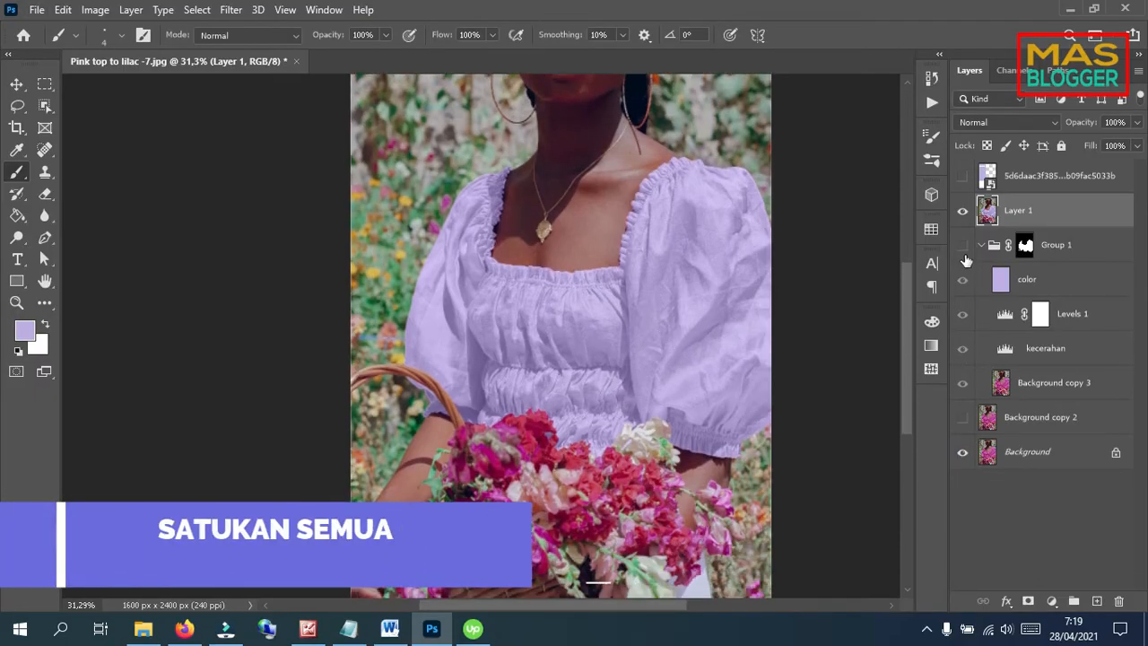
scroll(642, 323, "up", 2)
scroll(642, 320, "up", 2)
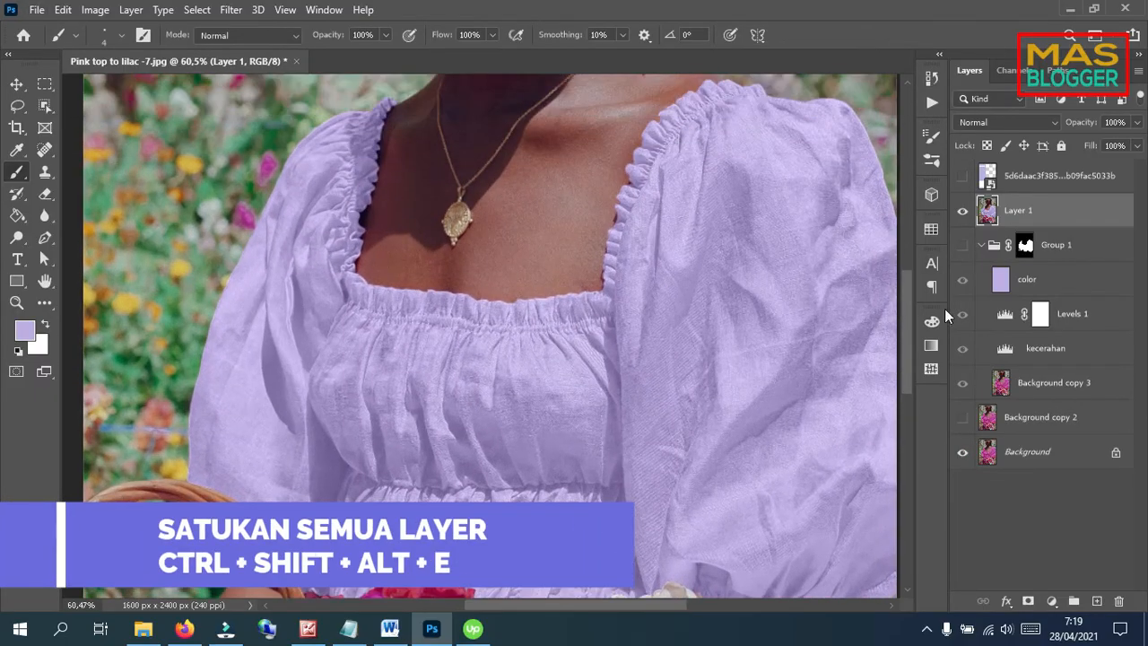
left_click(960, 213)
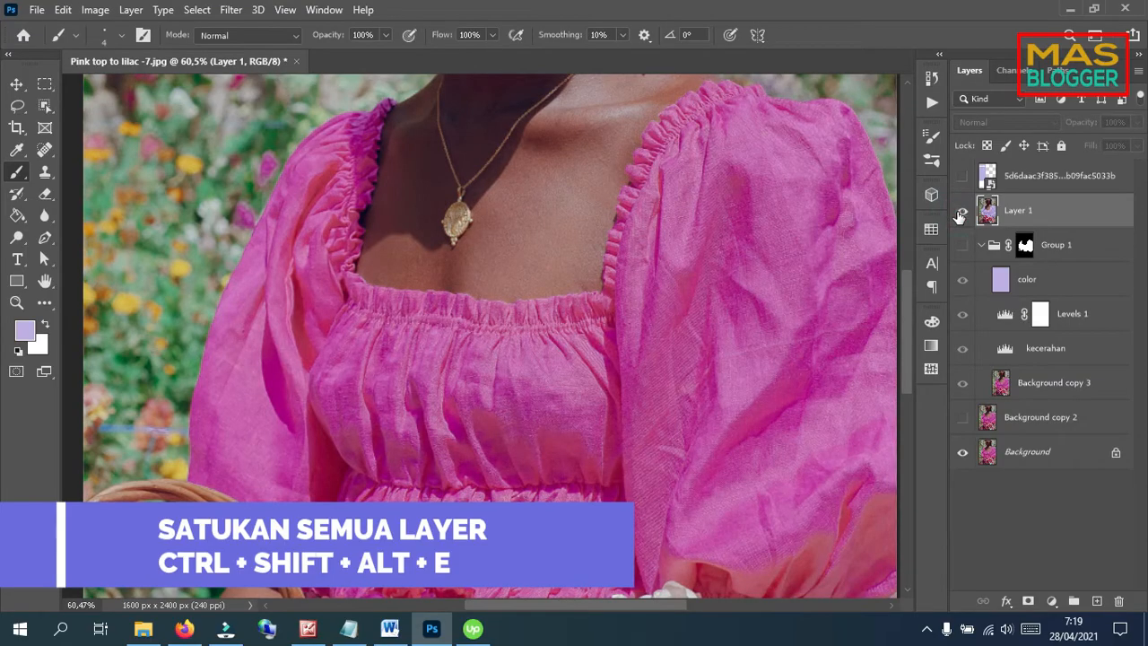
left_click(961, 212)
scroll(794, 359, "down", 5)
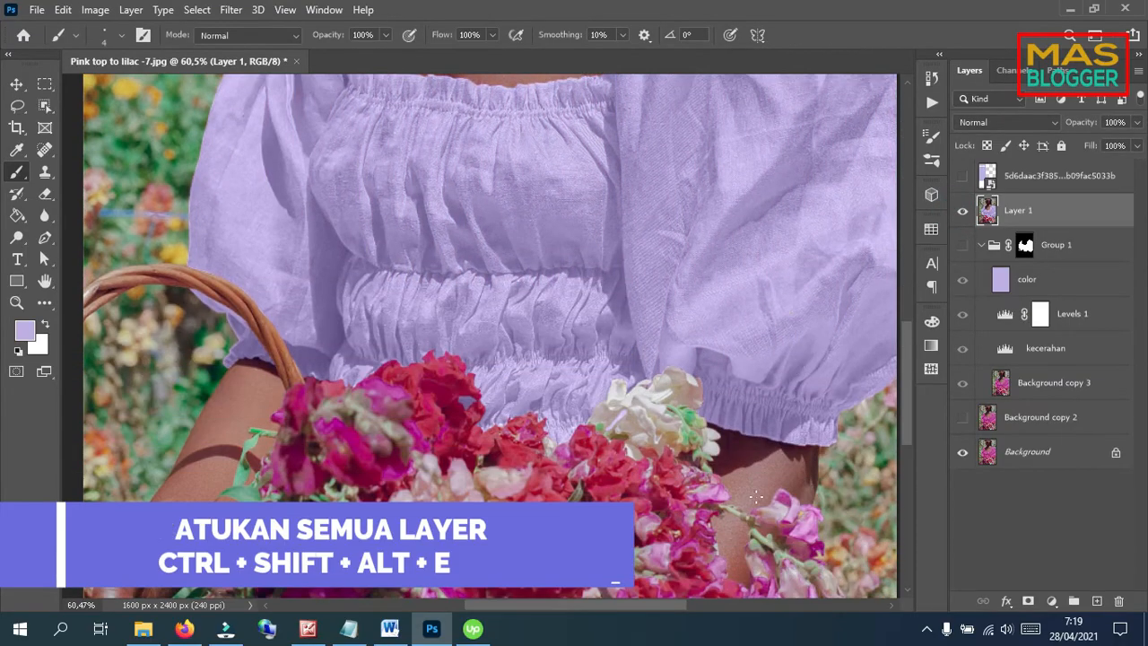
mouse_move(673, 606)
left_mouse_down()
mouse_move(725, 607)
mouse_move(635, 607)
mouse_move(684, 603)
left_mouse_up()
scroll(443, 473, "up", 1)
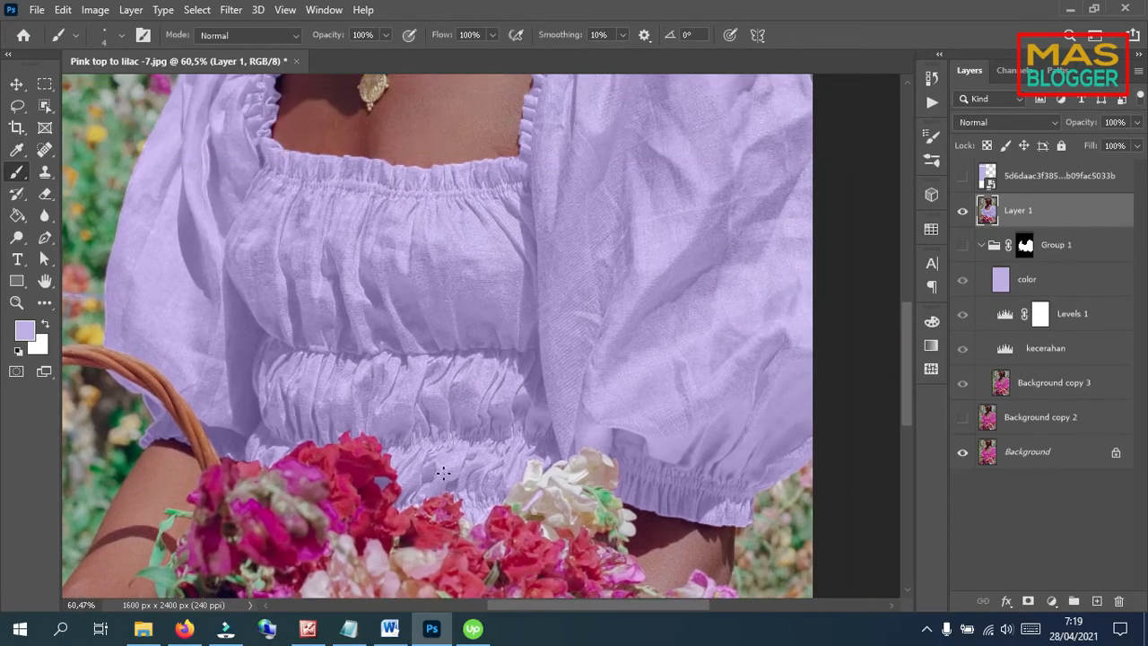
scroll(443, 473, "up", 8)
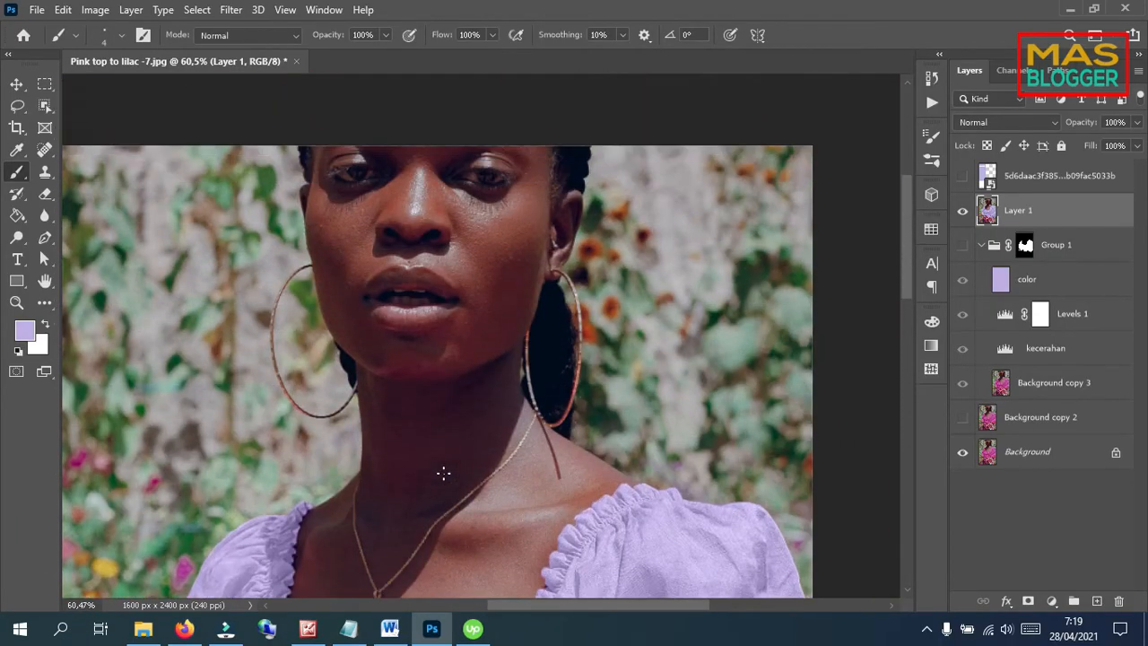
scroll(443, 472, "down", 1)
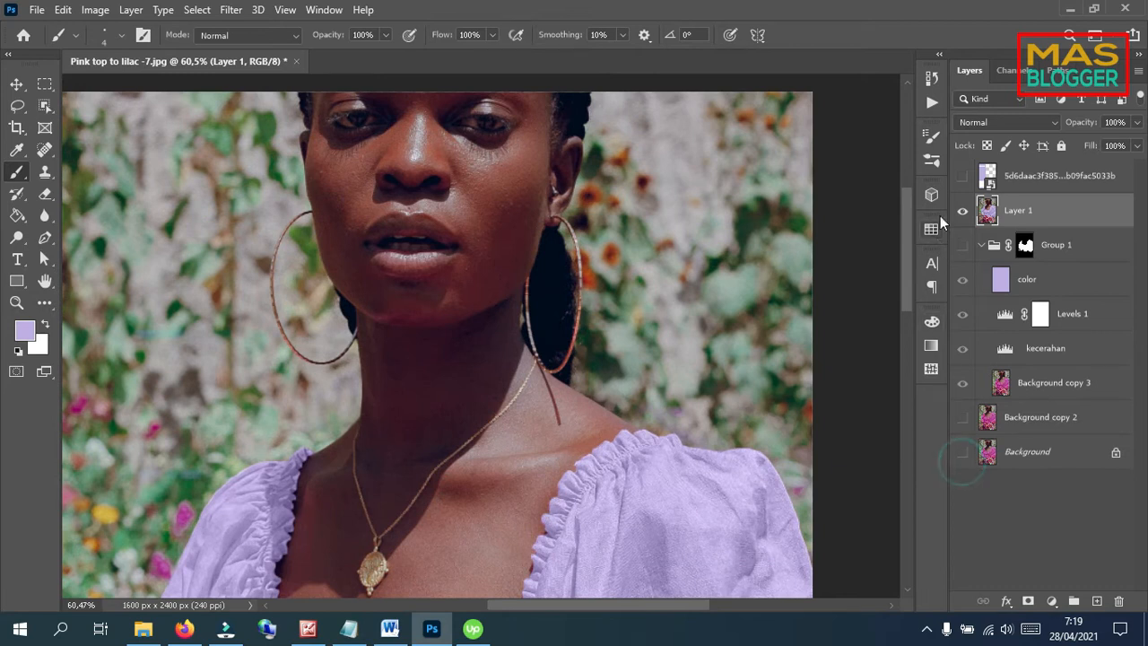
- Show the Pantone swatch layer beside the photo to compare its lilac with the top, and hide it again
left_click(962, 176)
scroll(618, 258, "down", 1)
scroll(619, 257, "down", 3)
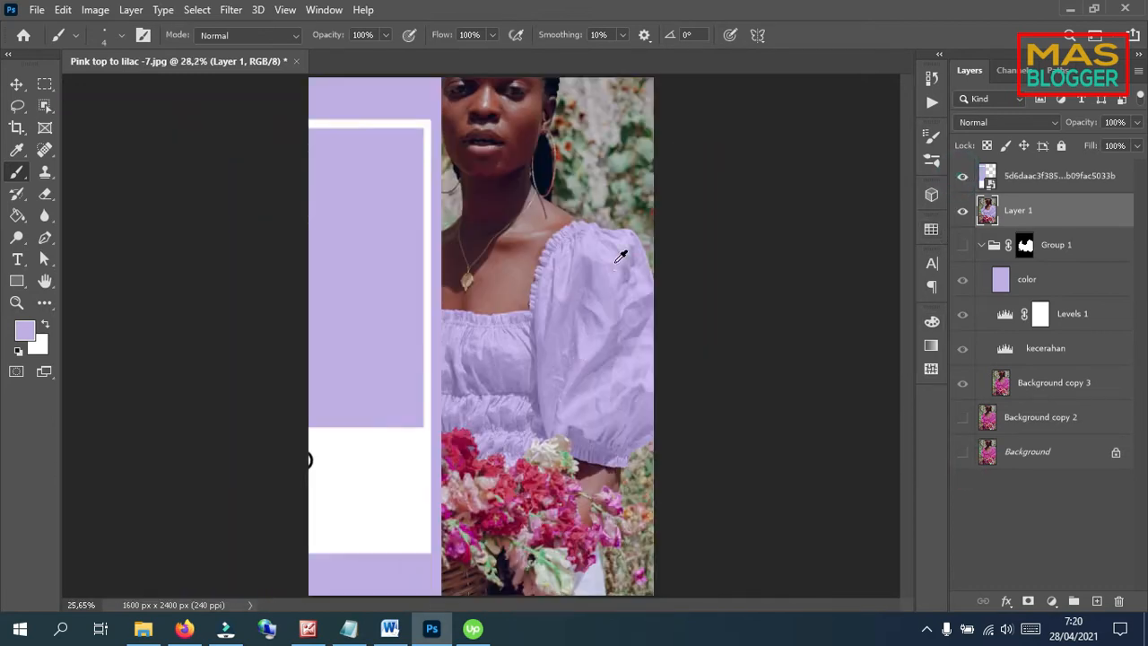
scroll(551, 376, "up", 3)
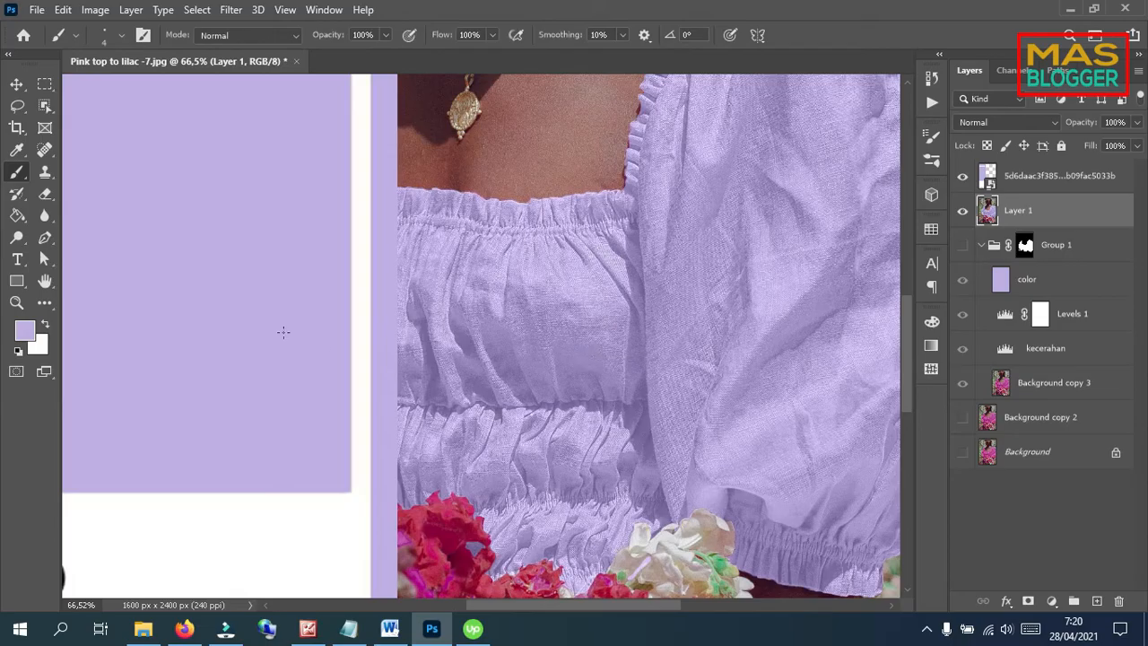
scroll(632, 320, "down", 2)
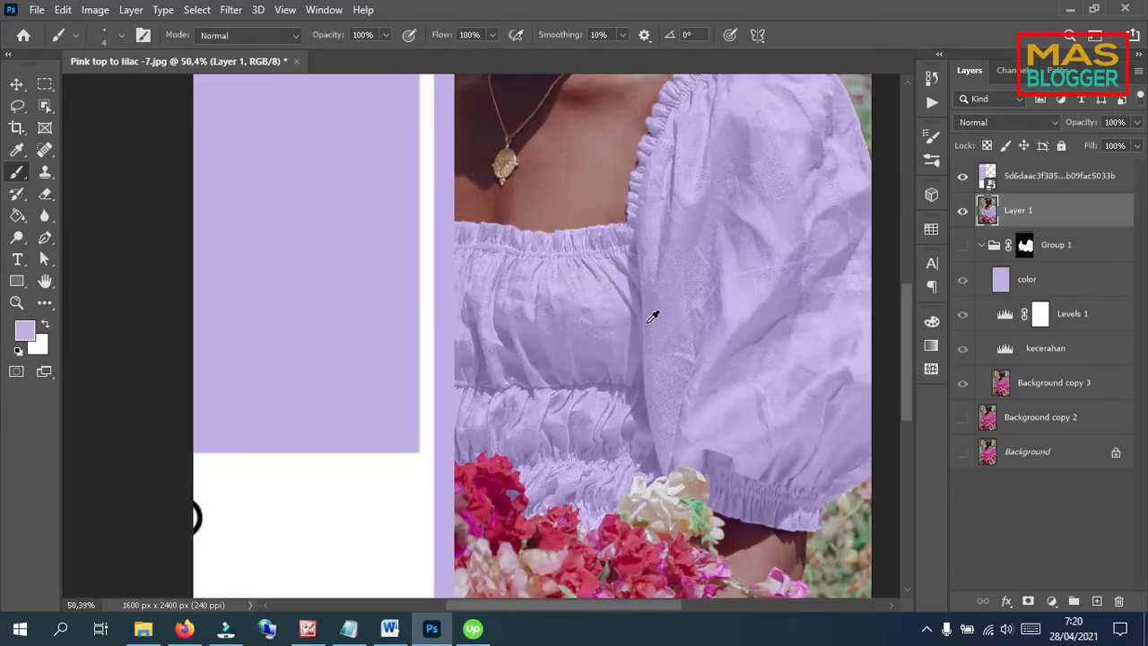
scroll(743, 305, "up", 2)
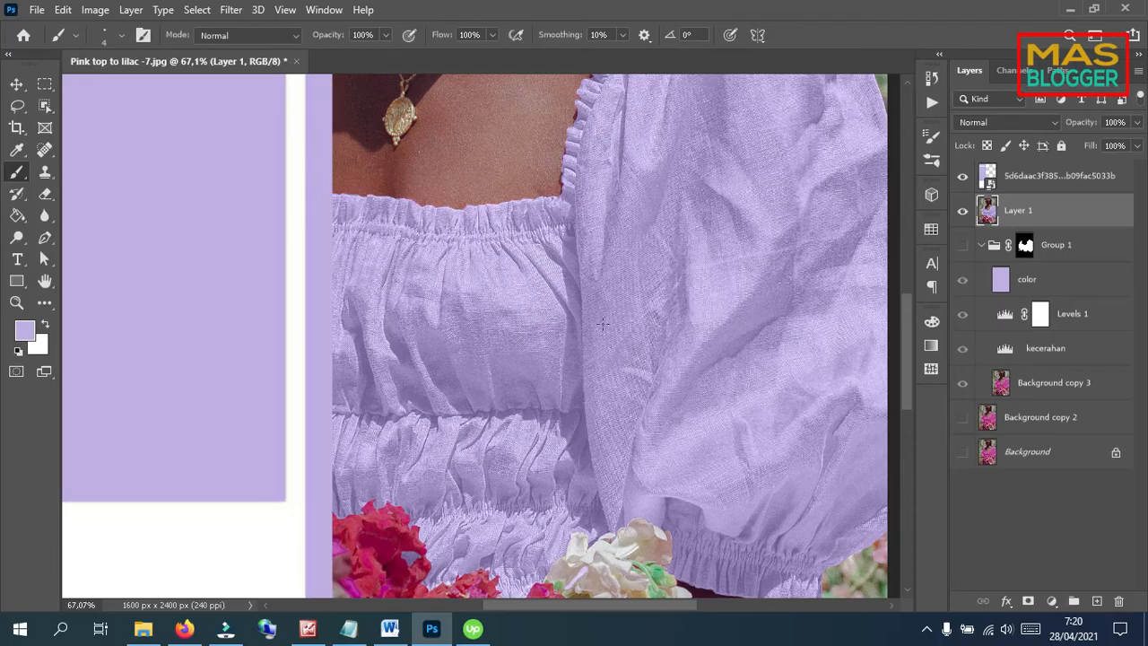
scroll(469, 350, "down", 4)
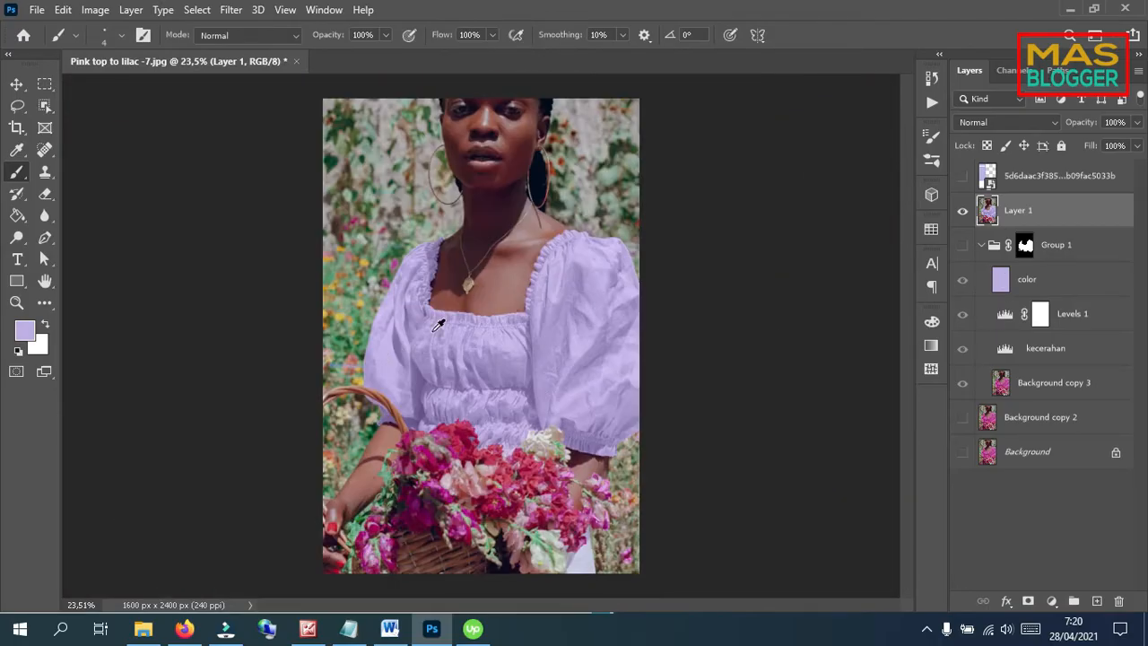
- Save the layered document as Pink top to lilac -7.psd in the purple to lilac folder
left_click(36, 9)
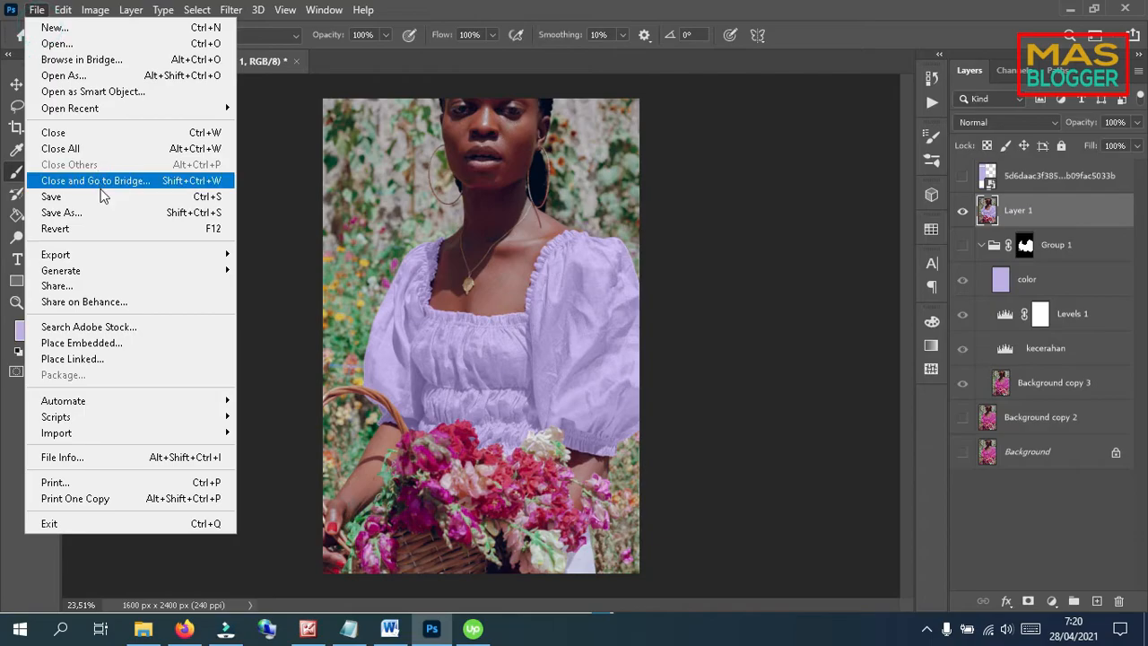
left_click(98, 213)
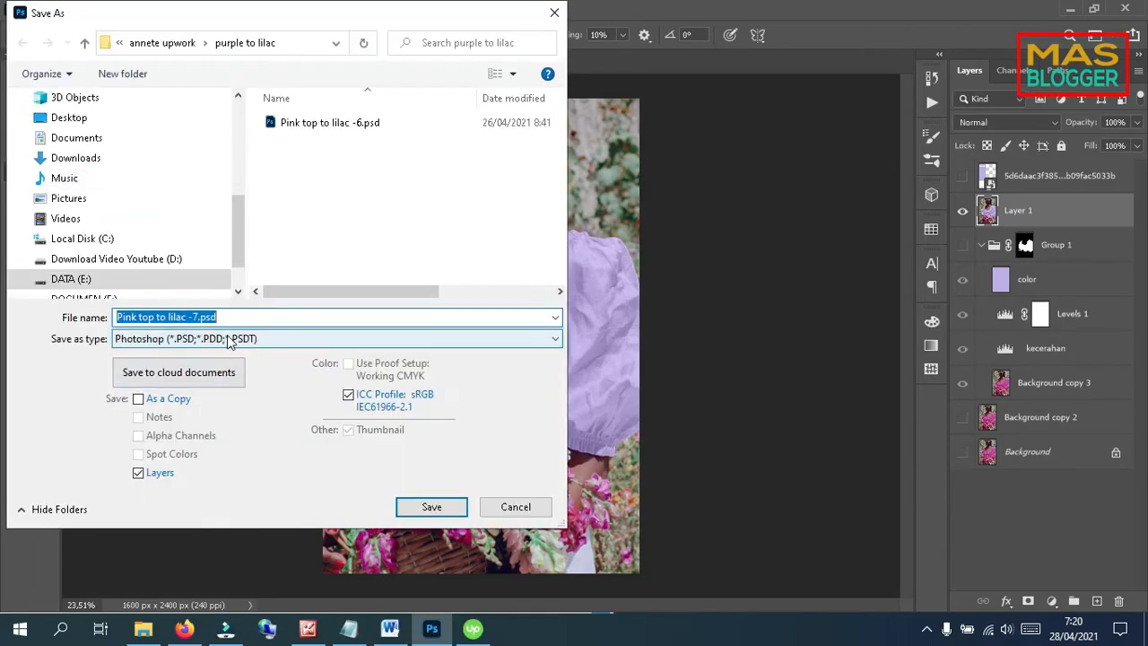
left_click(444, 513)
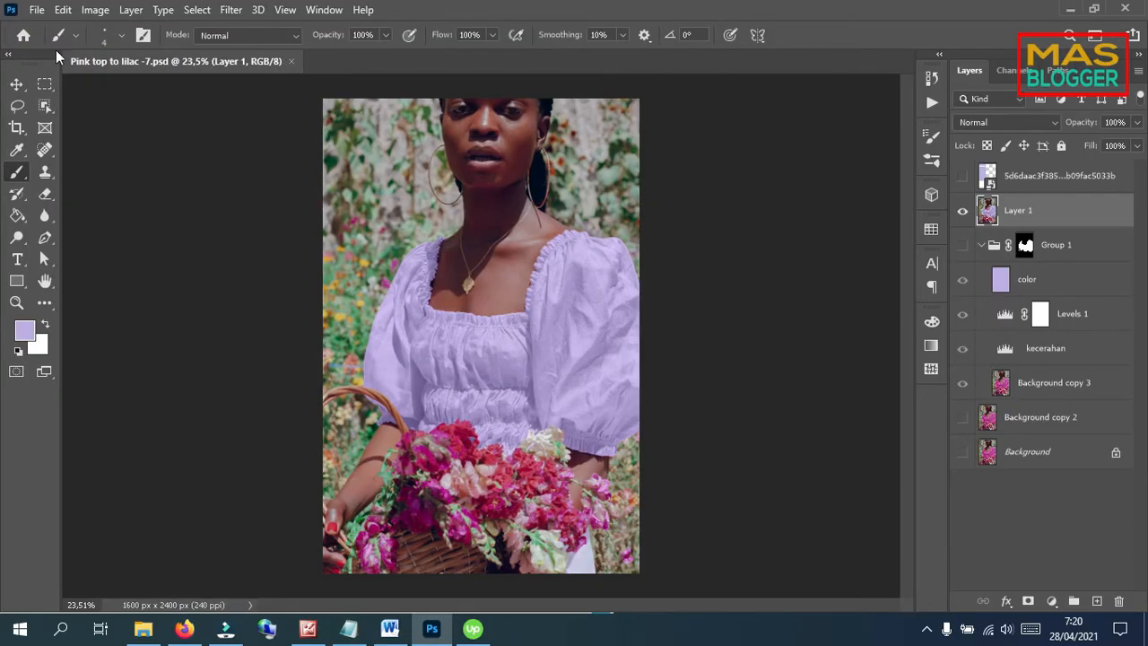
- Save a JPEG copy as Pink top to lilac -7 after.jpg in the same folder at maximum quality 12, progressive with 3 scans
left_click(36, 10)
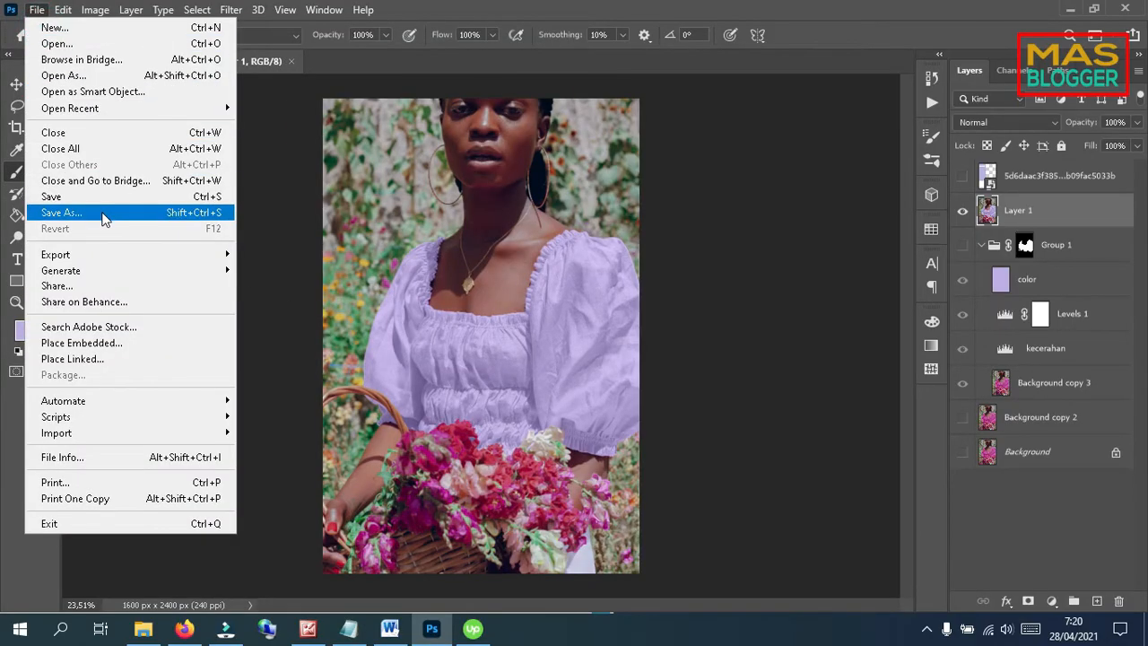
left_click(101, 213)
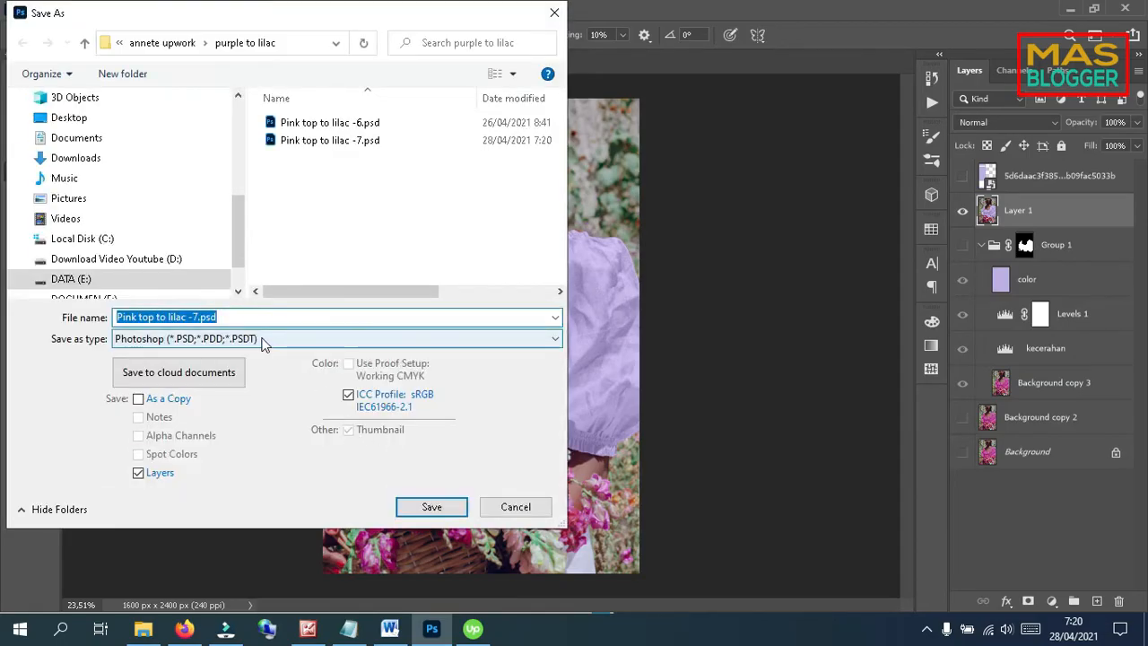
left_click(265, 346)
left_click(234, 468)
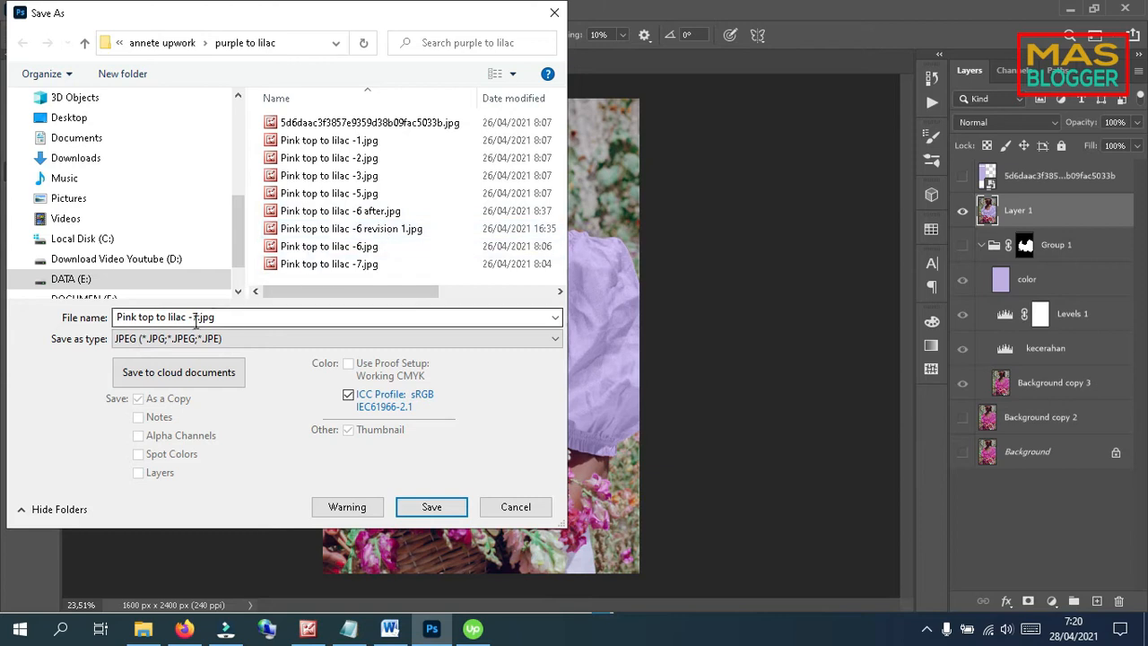
left_click(200, 316)
left_click(199, 317)
type("af")
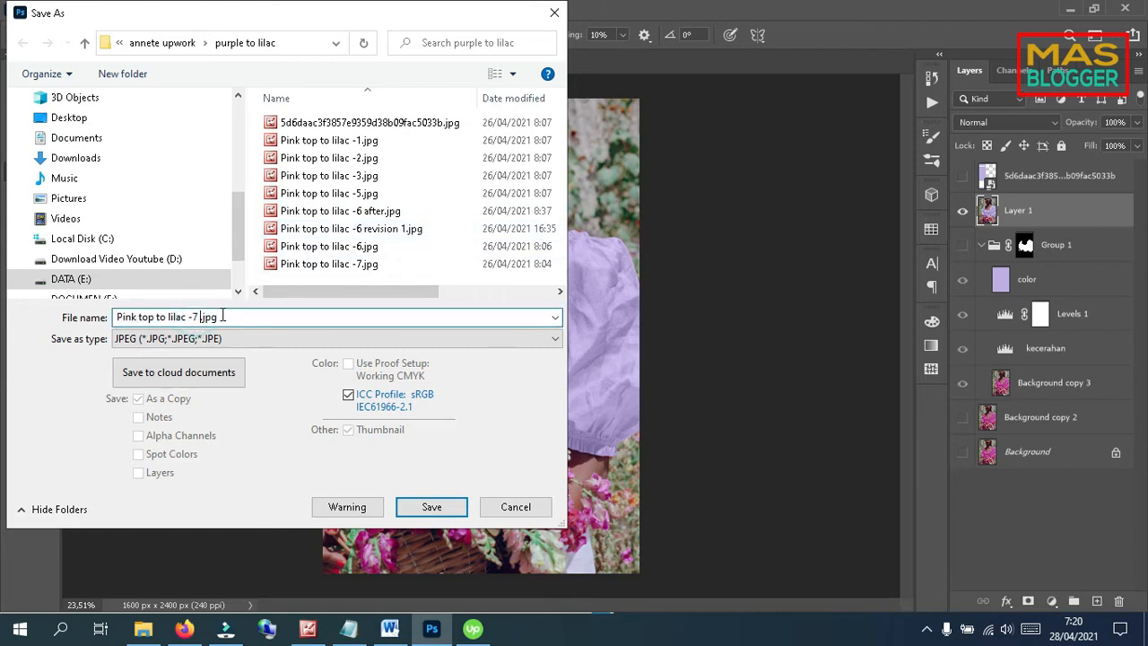
type("ter")
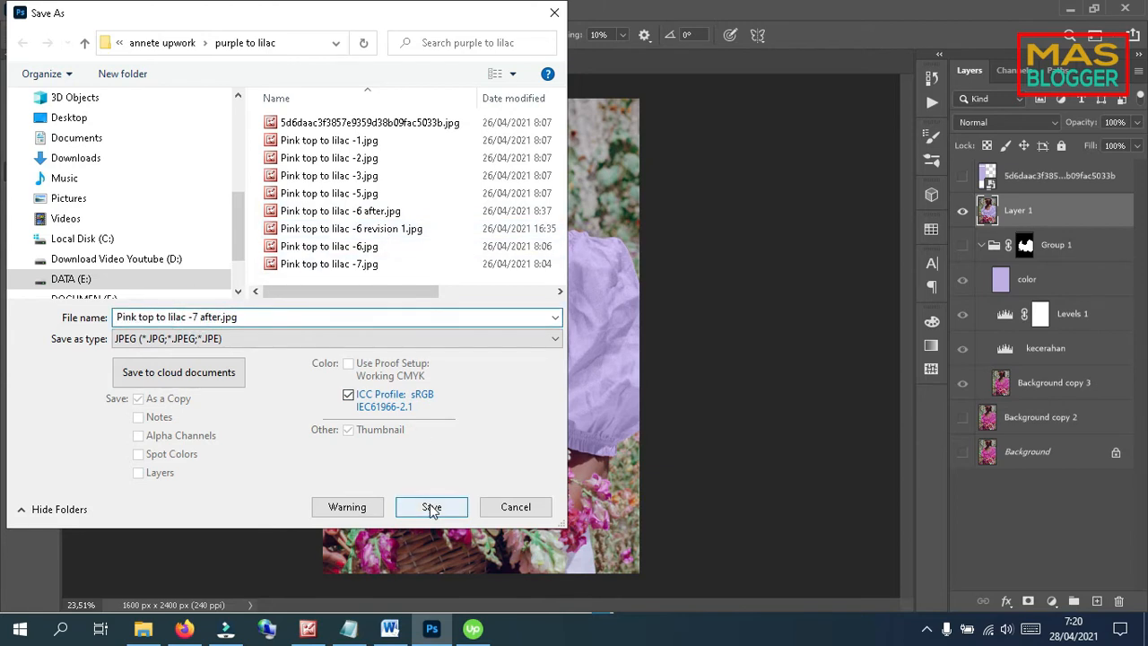
left_click(432, 507)
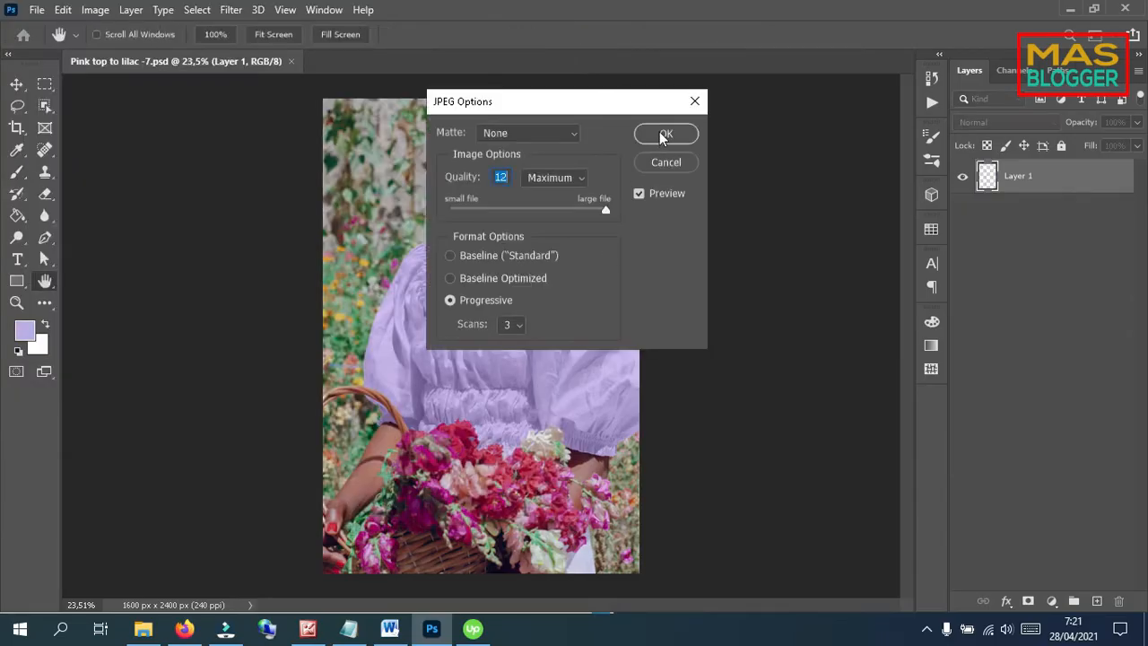
left_click(663, 134)
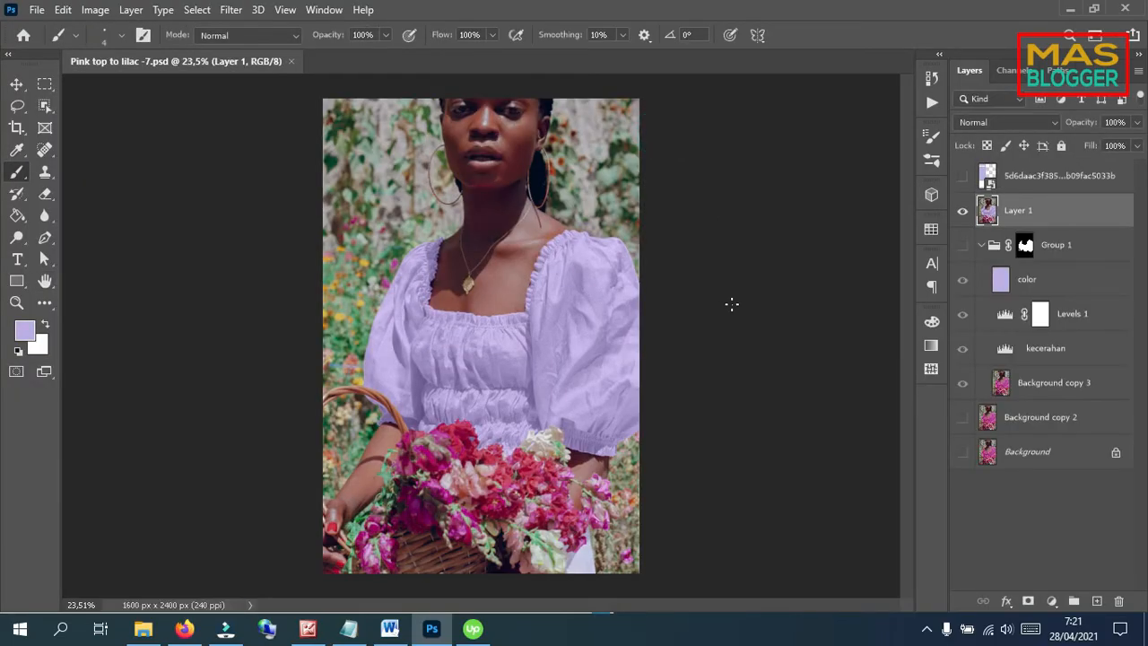
- Switch to Upwork, move its time tracker clear of the photo, and open the client's Deep Etching Photo Recolour Garment message thread
left_click(472, 628)
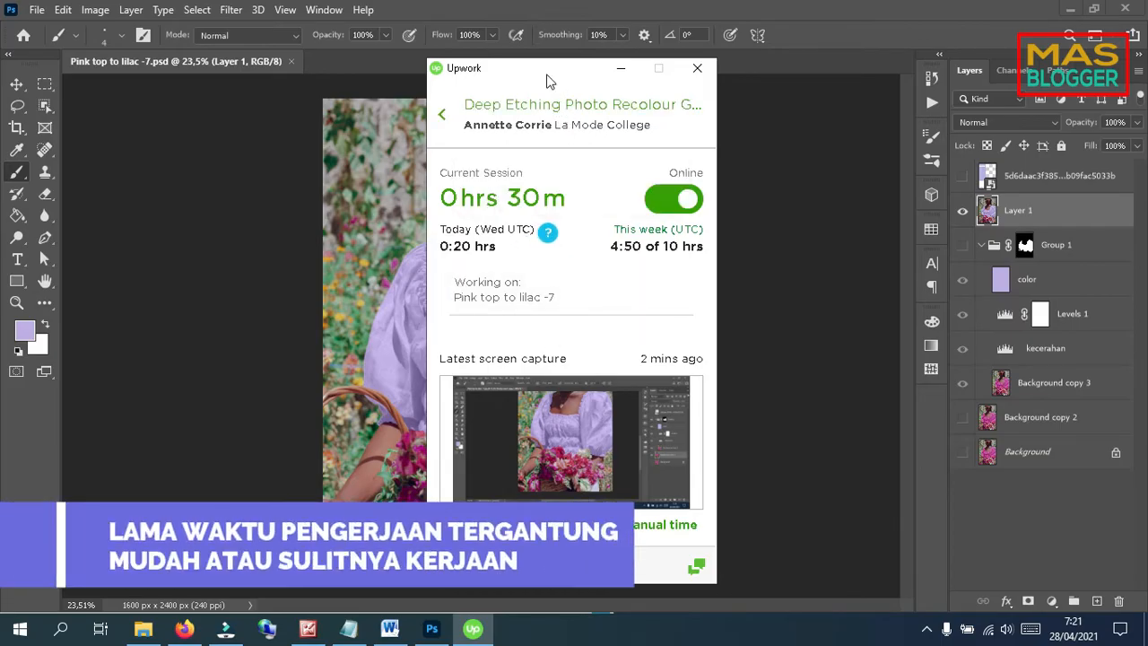
left_click_drag(550, 82, 881, 57)
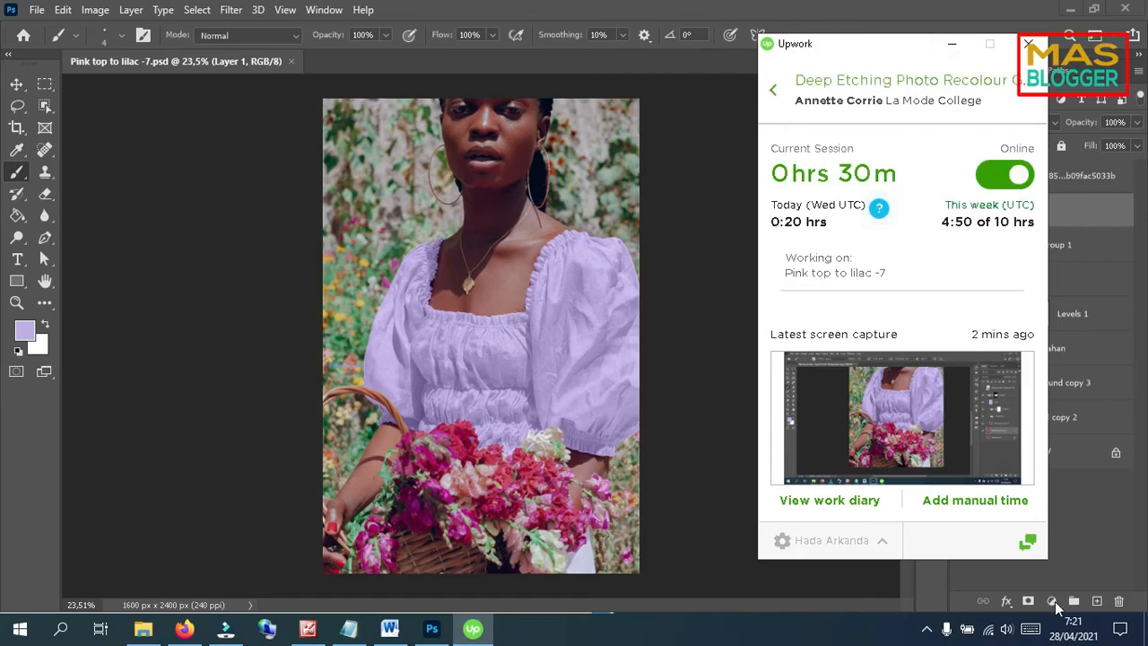
left_click(1027, 541)
left_click(330, 112)
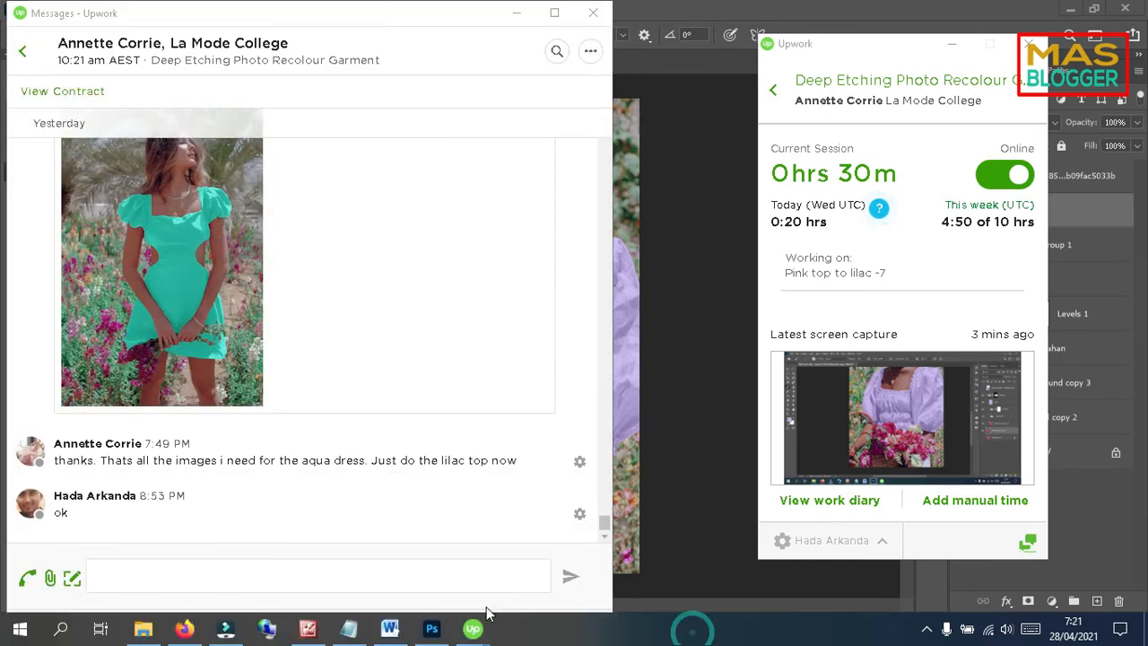
- Attach Pink top to lilac -7 after.jpg from the purple to lilac folder to the client's chat and send it
left_click(144, 630)
left_click_drag(432, 30, 190, 35)
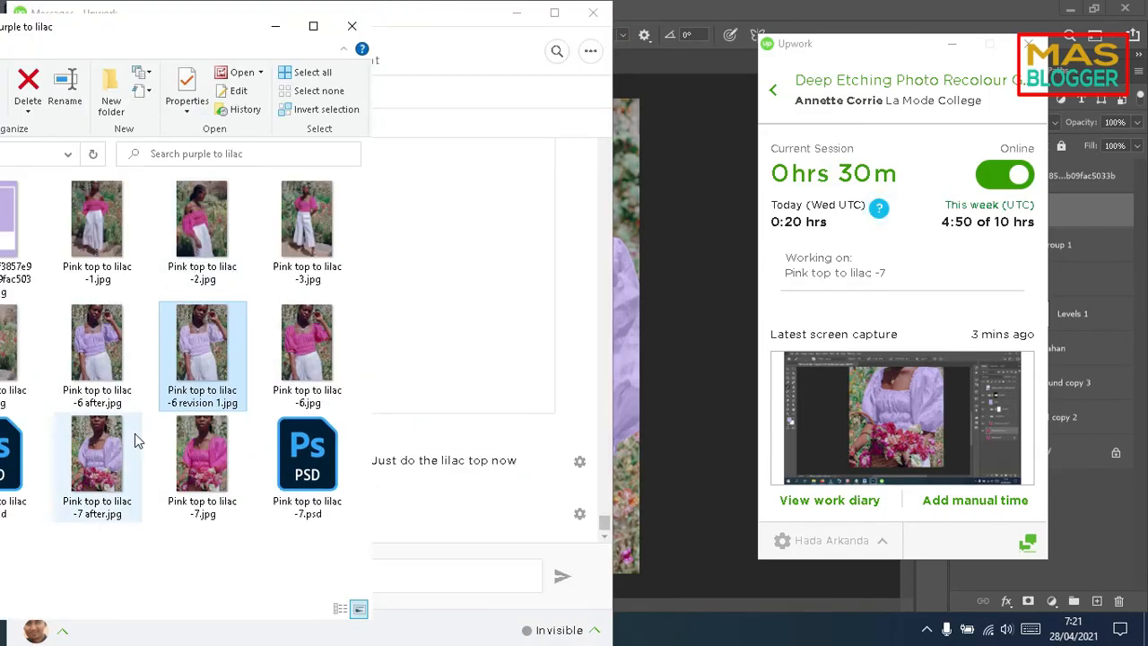
left_click(123, 485)
left_click_drag(123, 485, 467, 372)
left_click_drag(465, 365, 464, 365)
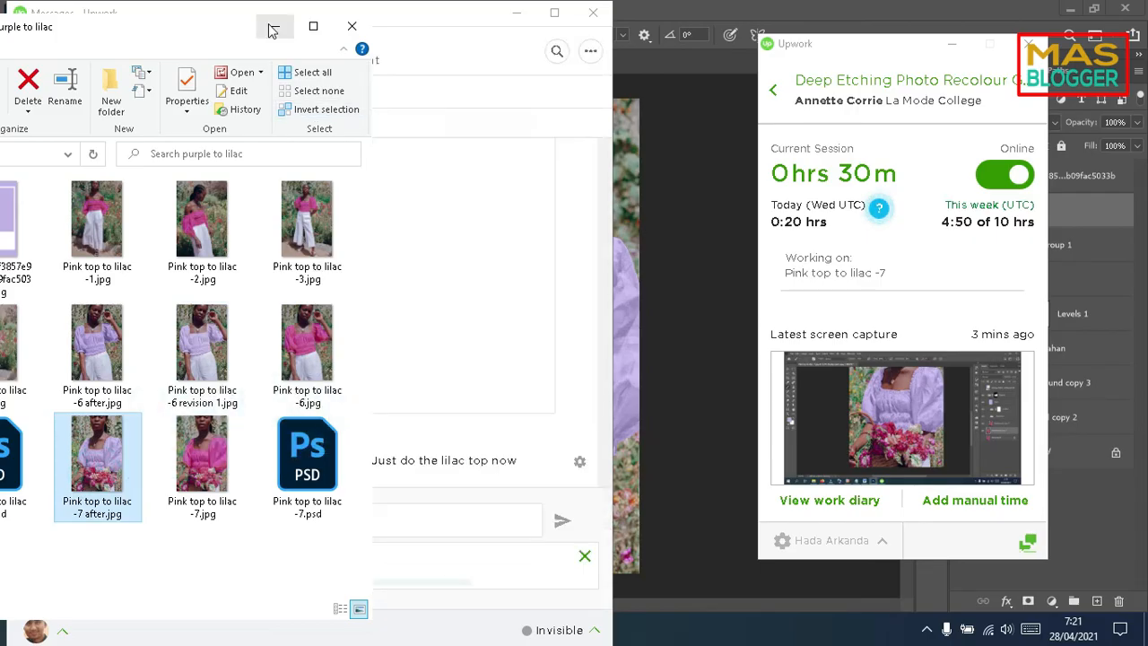
left_click(275, 26)
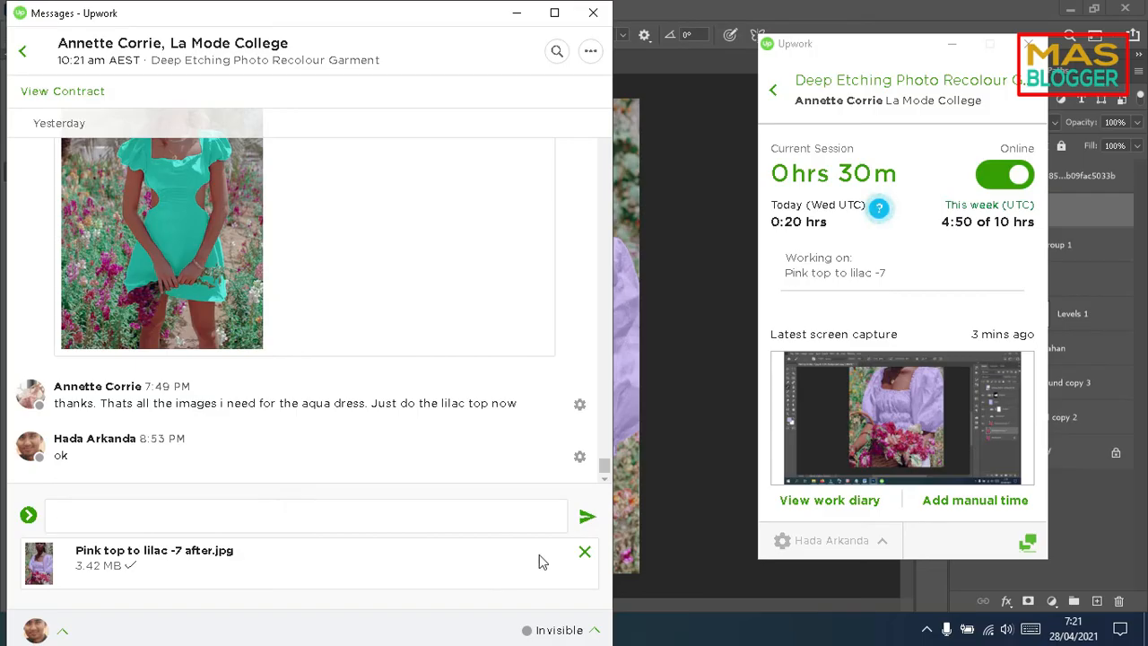
key("Return")
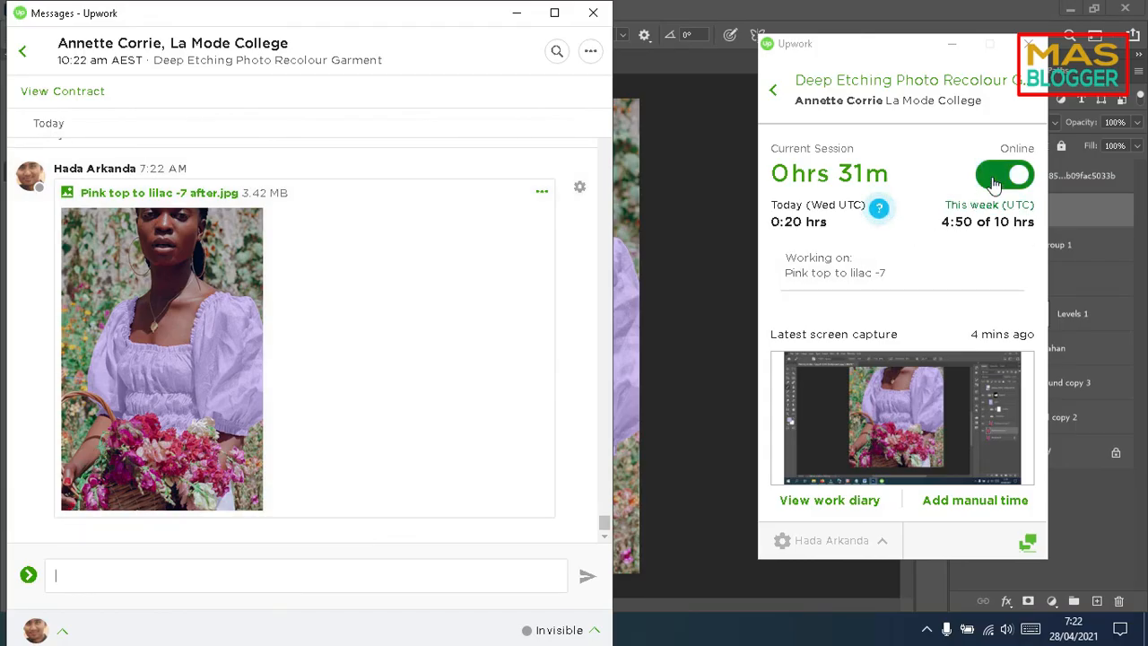
- Switch the Upwork time tracker off and back on, and return to the client's chat
left_click(995, 179)
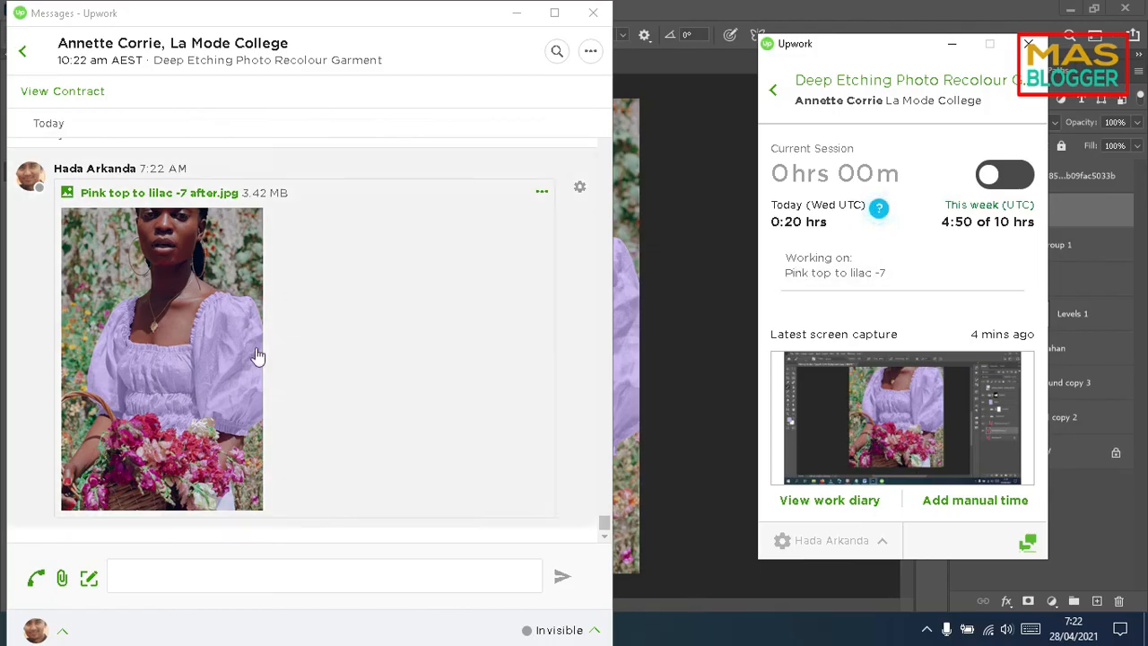
left_click(1013, 180)
left_click(281, 424)
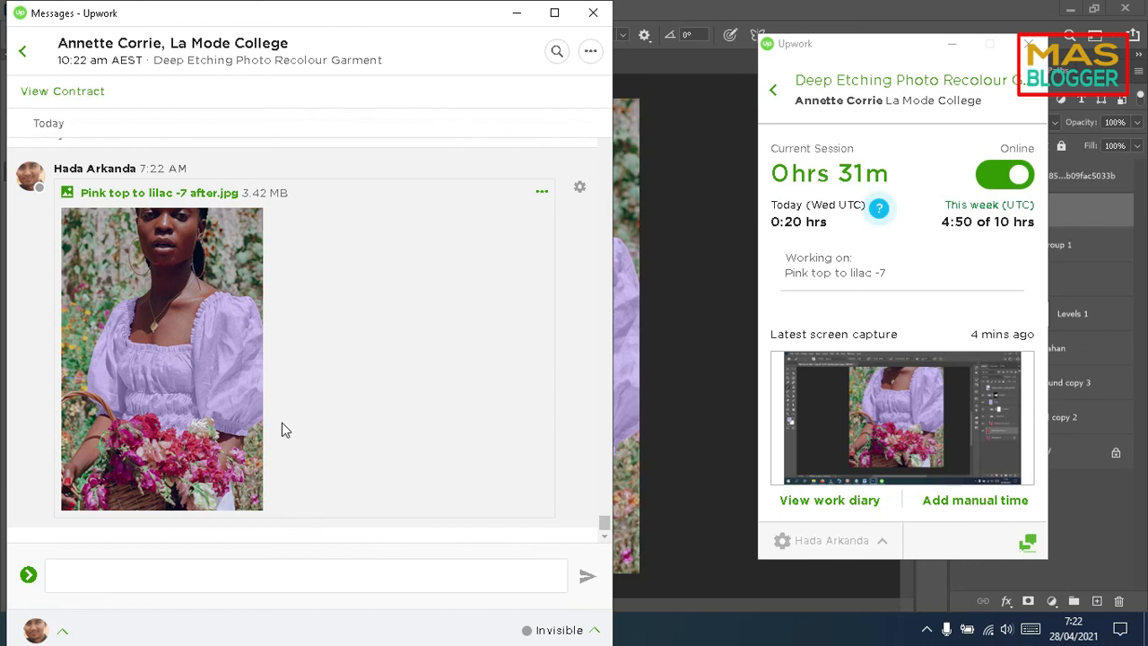